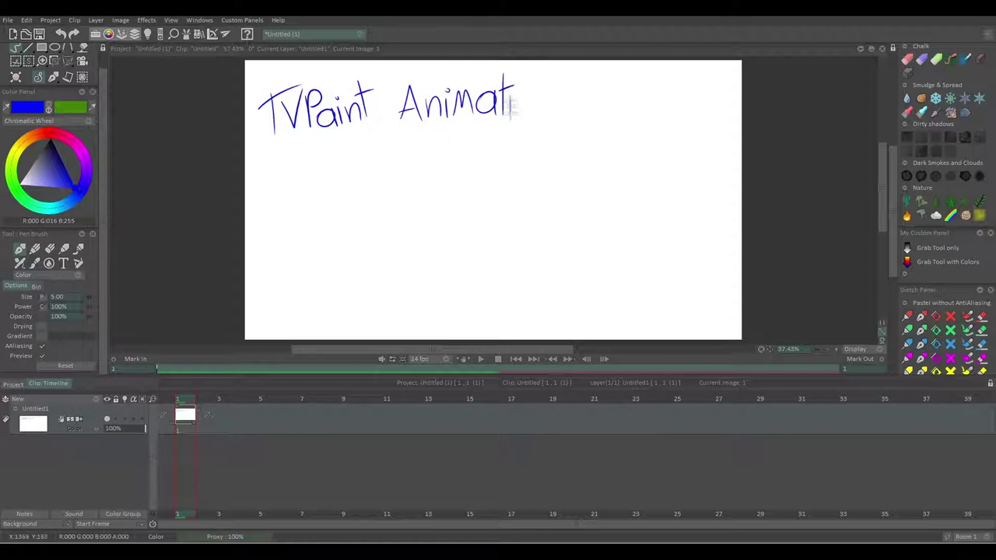
Zoom in and handwrite '(current version is 11.5.1)' beneath the title, then zoom back out
scroll(377, 210, up, 3)
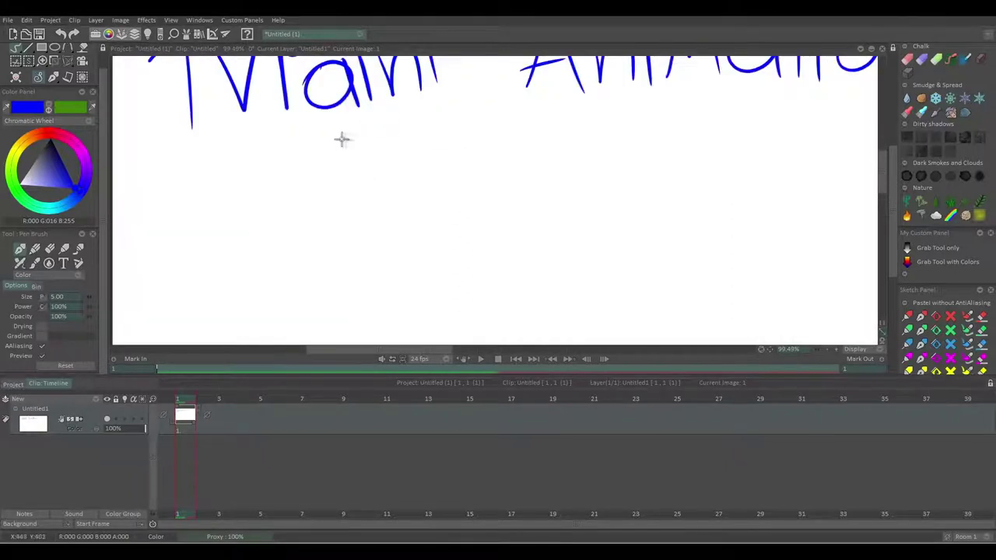
mouse_move(342, 138)
mouse_down()
mouse_move(366, 171)
mouse_move(496, 148)
mouse_move(534, 156)
mouse_move(618, 133)
mouse_move(658, 147)
mouse_move(722, 145)
mouse_up()
scroll(720, 146, down, 3)
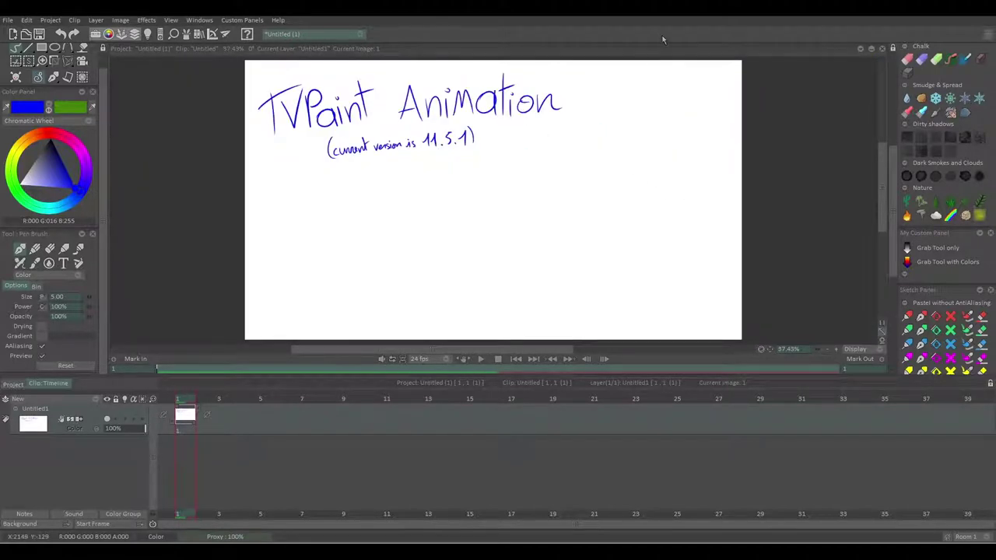
On a new second image, draw a vertical divider and write 'Standard' in red at top left
key(Right)
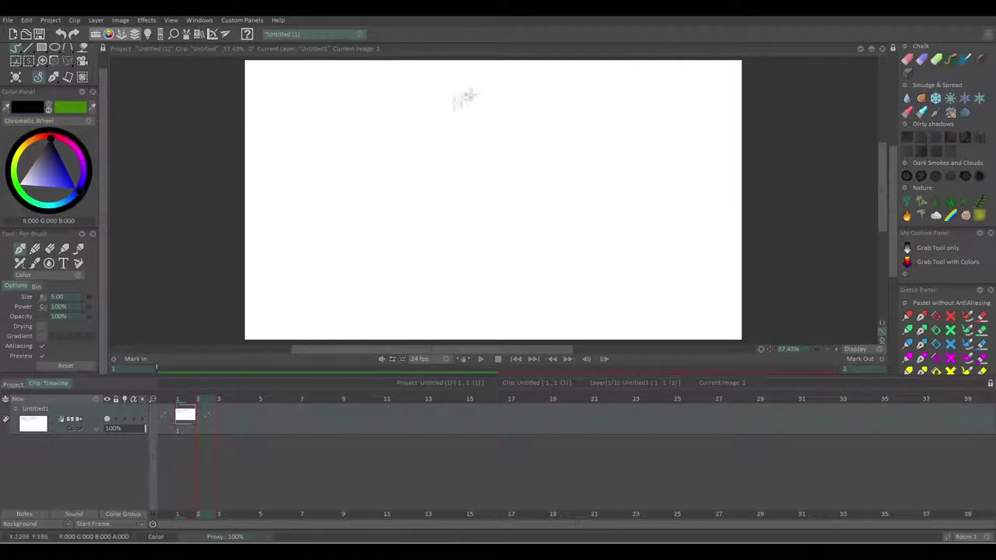
drag(483, 86, 490, 312)
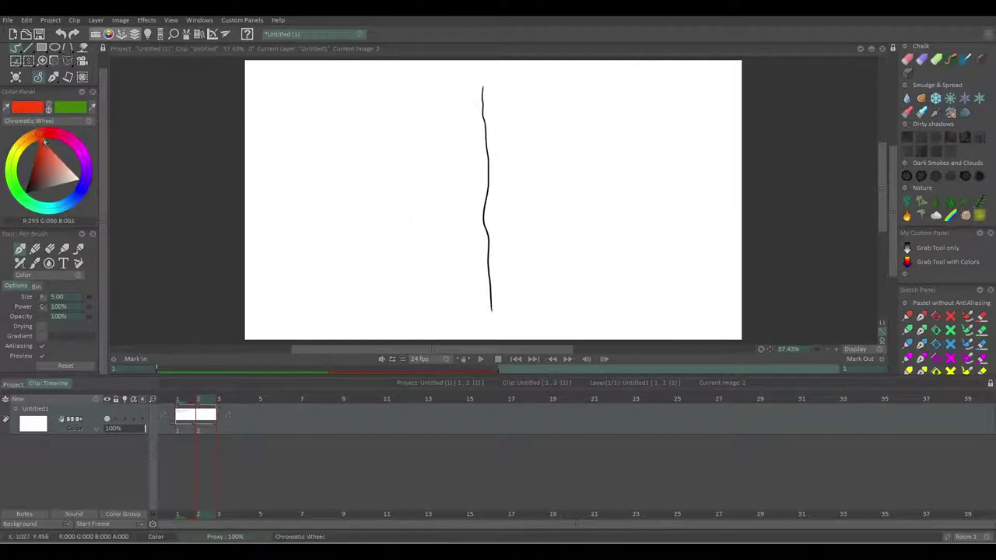
mouse_move(315, 100)
mouse_down()
mouse_move(300, 118)
mouse_move(331, 121)
mouse_up()
drag(322, 103, 359, 120)
mouse_move(365, 94)
mouse_down()
mouse_move(364, 114)
mouse_move(390, 119)
mouse_up()
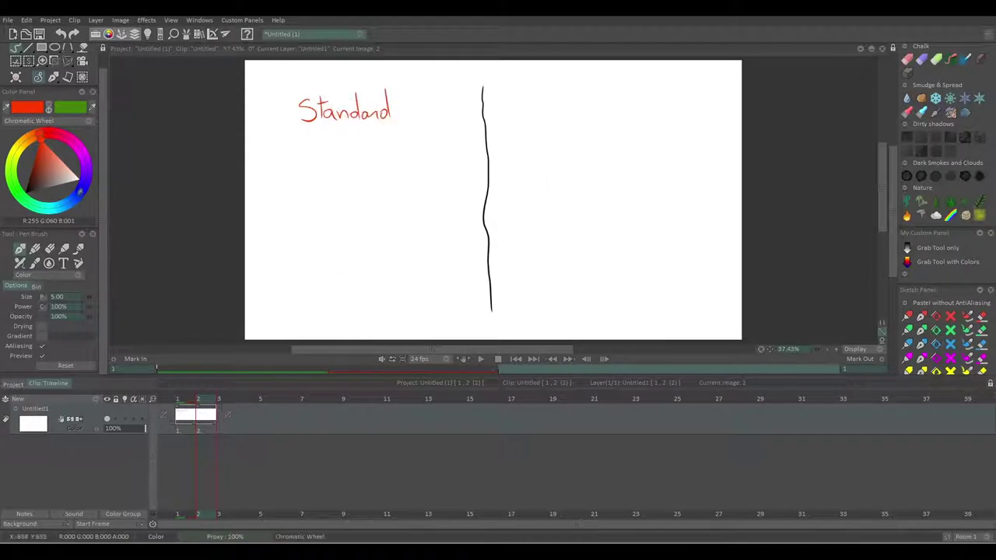
Write 'Pro' in blue at the top right
key(b)
drag(566, 90, 568, 117)
drag(567, 92, 569, 106)
drag(589, 117, 596, 107)
drag(601, 106, 600, 108)
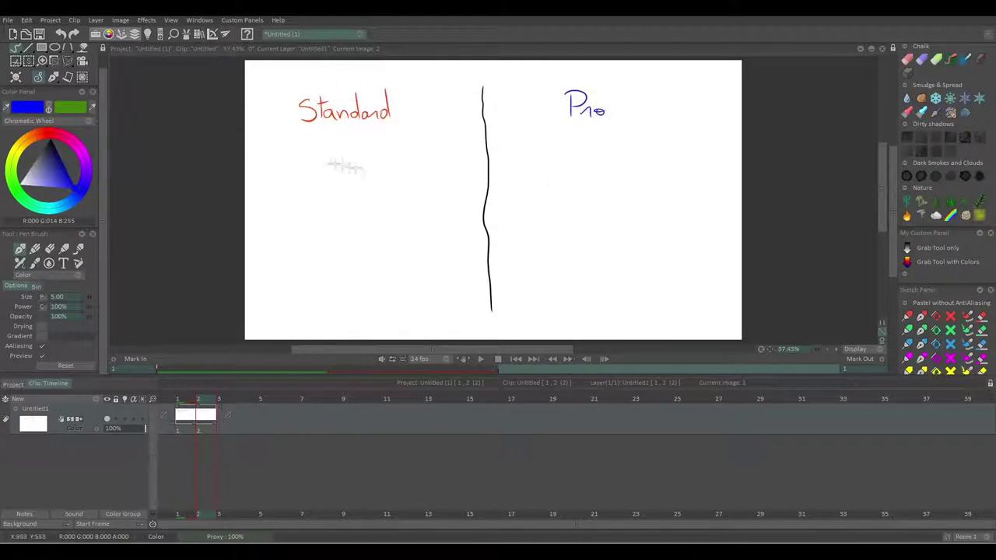
Write the prices: EUR 500 in red under Standard and EUR 1250 in blue under Pro
ctrl+click(318, 120)
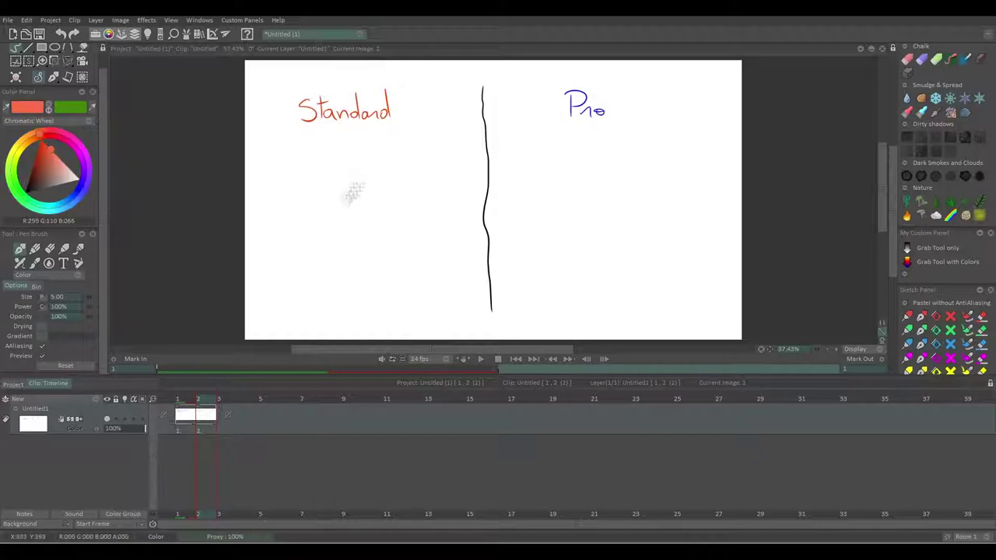
drag(300, 161, 300, 174)
drag(300, 161, 308, 161)
drag(300, 168, 306, 168)
drag(300, 174, 308, 175)
drag(310, 162, 322, 161)
mouse_move(322, 161)
mouse_down()
mouse_move(330, 174)
mouse_move(349, 173)
mouse_up()
drag(361, 160, 360, 161)
drag(371, 160, 370, 161)
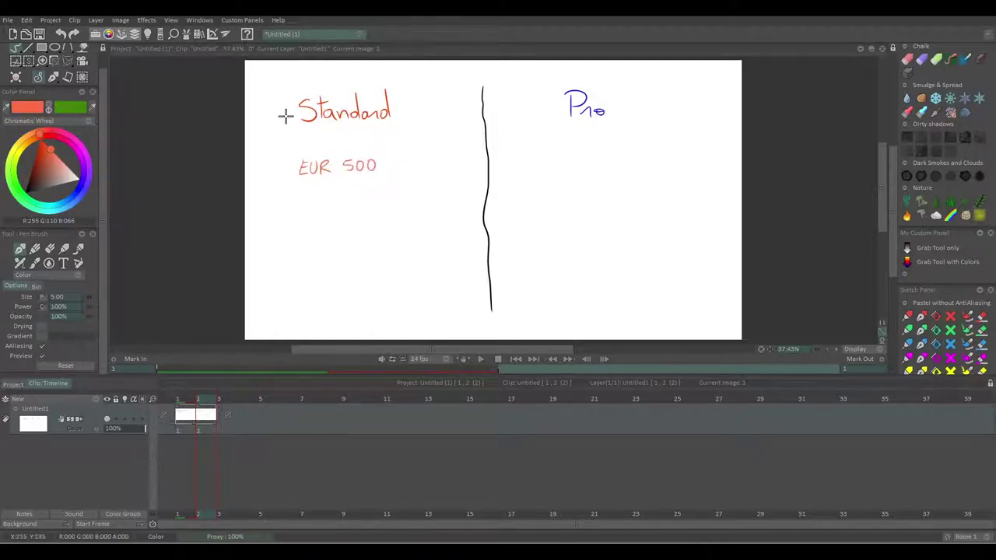
ctrl+click(589, 105)
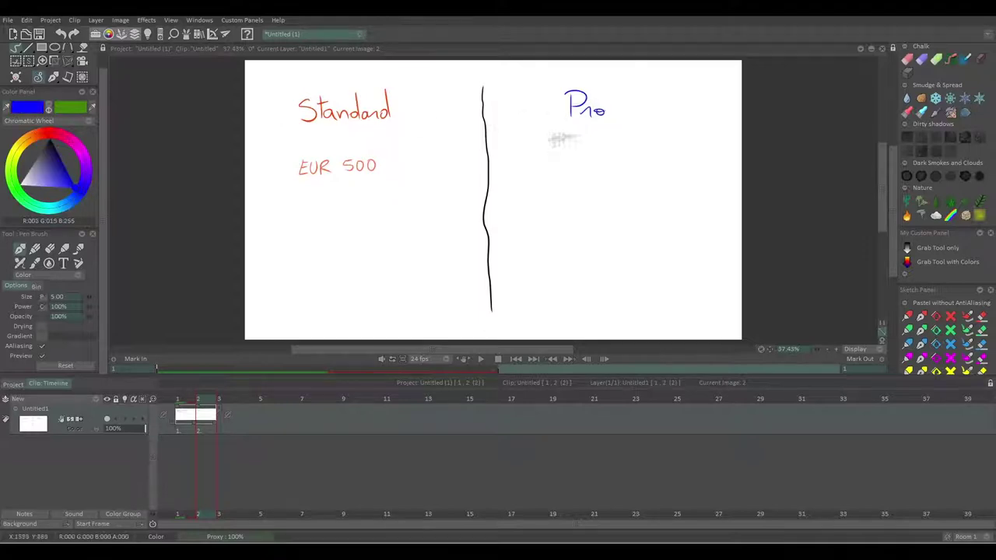
mouse_move(561, 149)
mouse_down()
mouse_move(578, 163)
mouse_move(635, 151)
mouse_up()
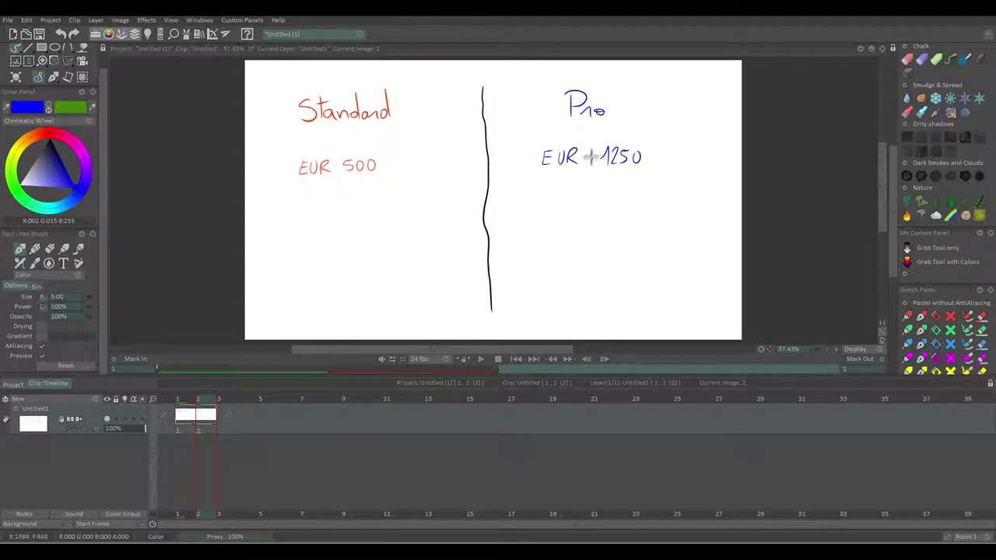
Erase the lower part of the divider line and return to the pen
key(e)
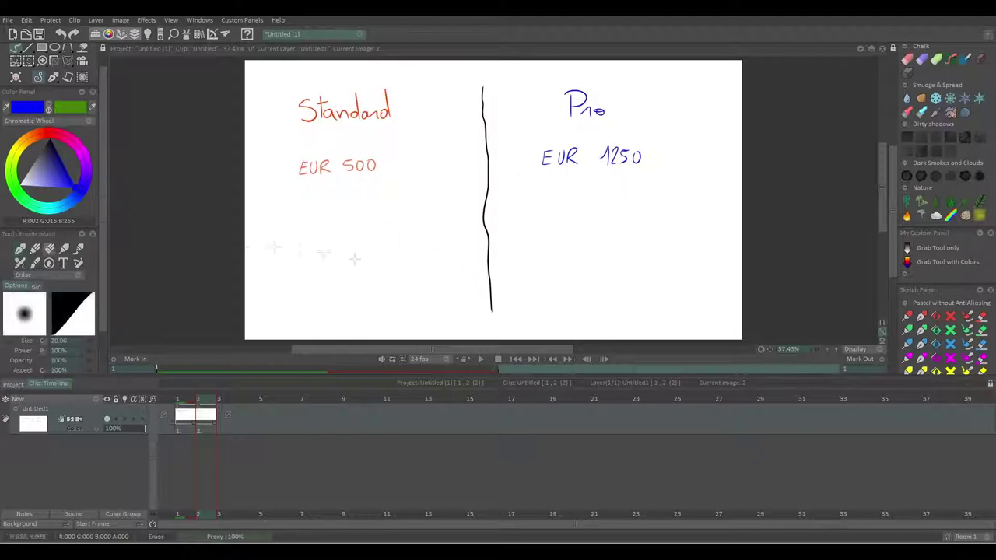
drag(491, 315, 487, 232)
key(p)
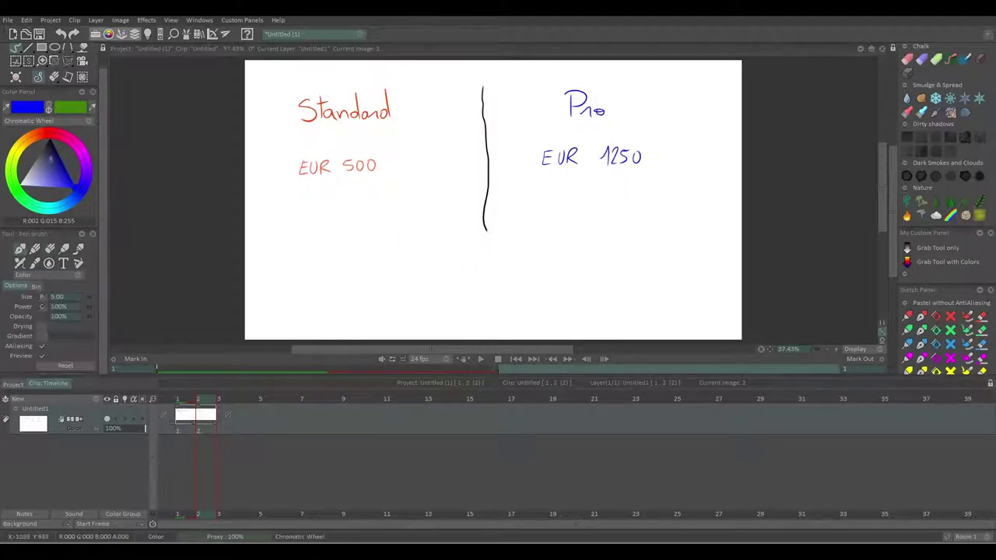
Write the student discount line in green with an exclamation mark inside a zigzag burst
click(16, 189)
click(38, 185)
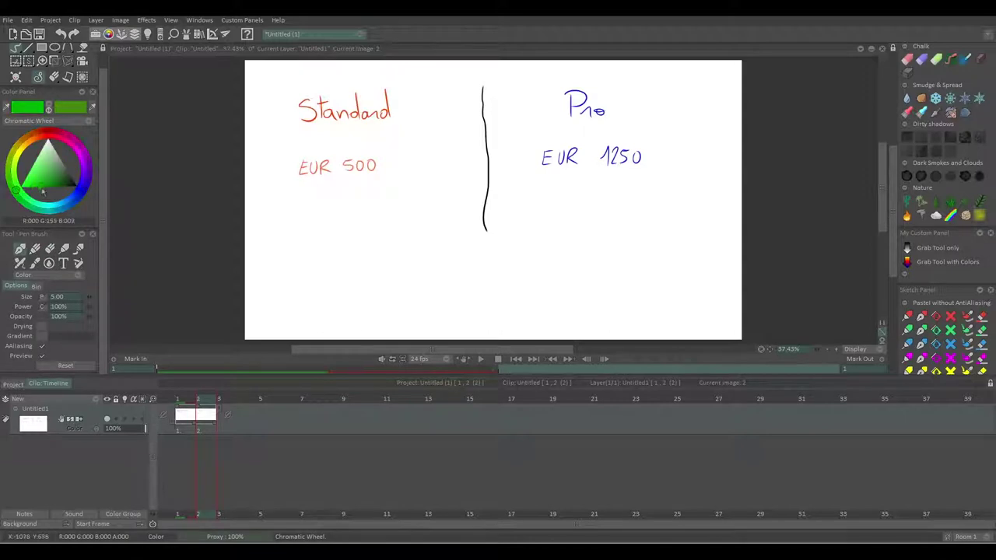
mouse_move(316, 285)
mouse_down()
mouse_move(356, 295)
mouse_move(360, 274)
mouse_move(389, 299)
mouse_move(396, 281)
mouse_move(432, 289)
mouse_move(658, 280)
mouse_up()
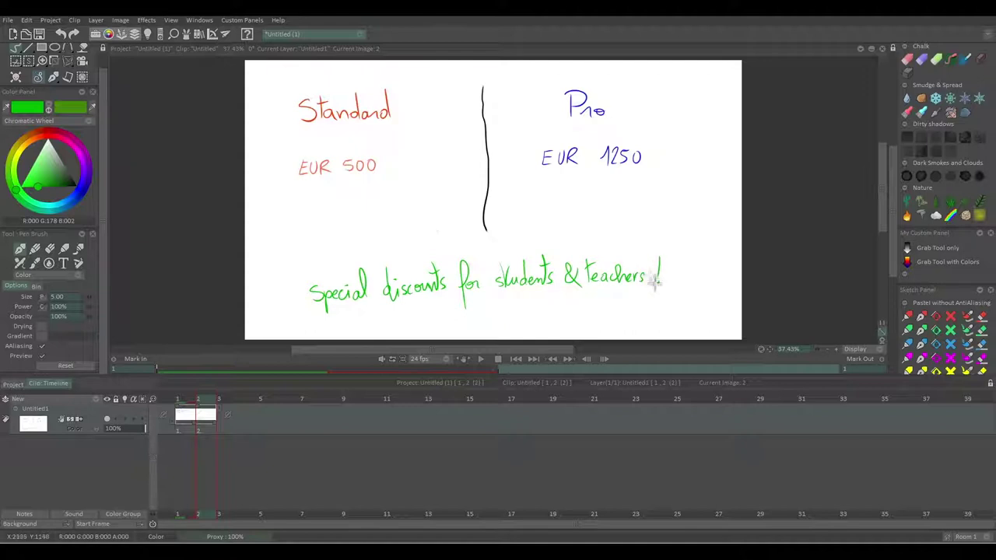
click(658, 287)
mouse_move(440, 230)
mouse_down()
mouse_move(467, 250)
mouse_move(522, 215)
mouse_move(673, 260)
mouse_move(665, 297)
mouse_move(548, 326)
mouse_move(295, 323)
mouse_move(292, 274)
mouse_move(347, 245)
mouse_move(441, 231)
mouse_up()
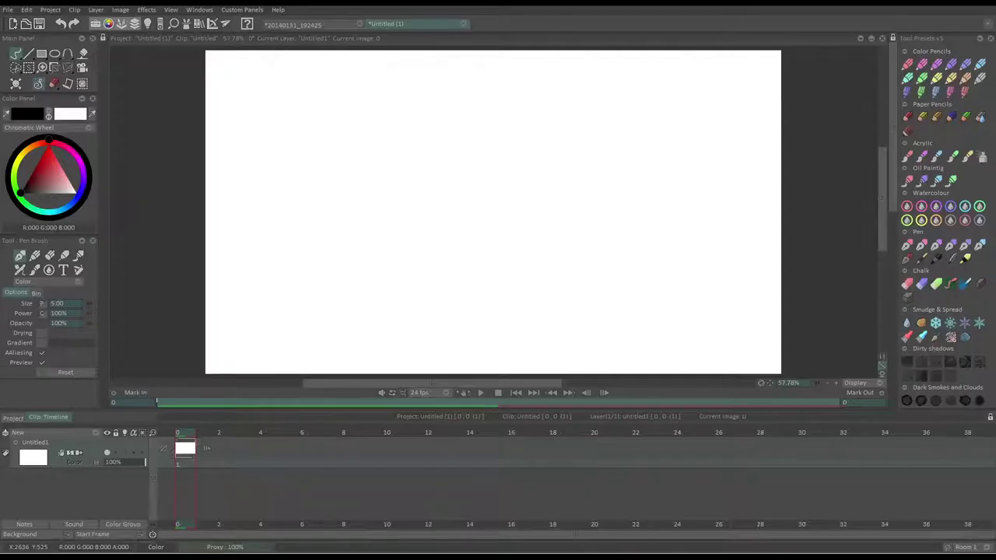
drag(52, 38, 184, 95)
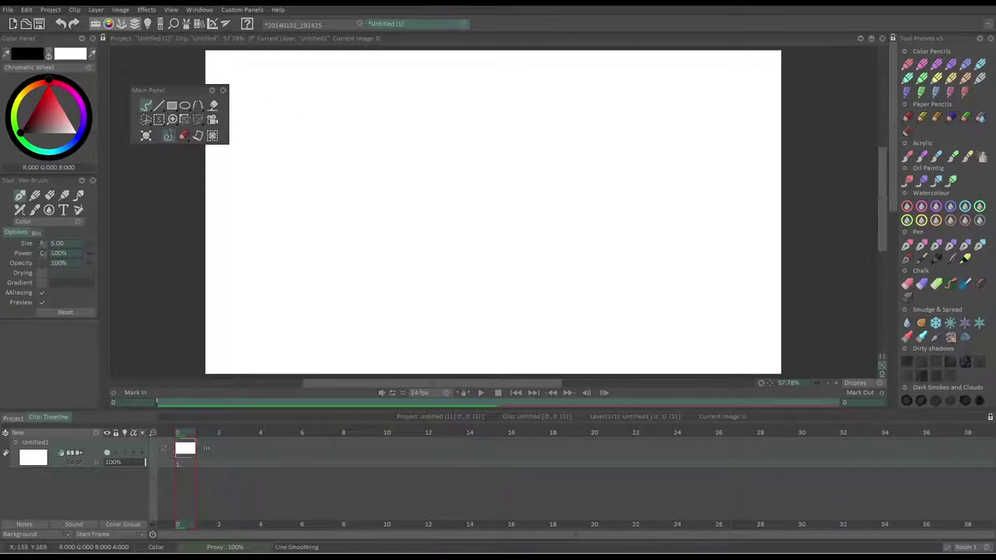
drag(173, 97, 167, 113)
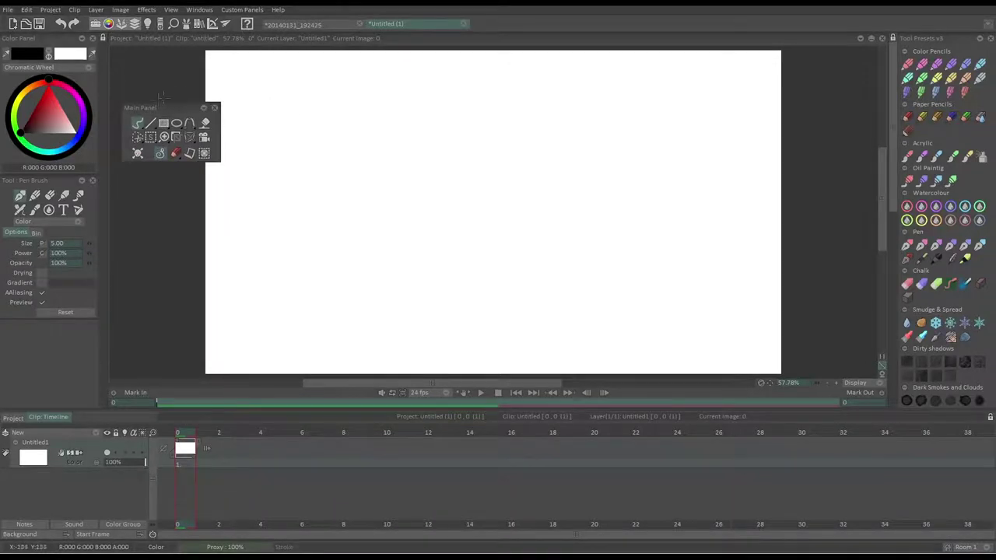
mouse_move(228, 81)
mouse_down()
mouse_move(284, 123)
mouse_move(429, 293)
mouse_up()
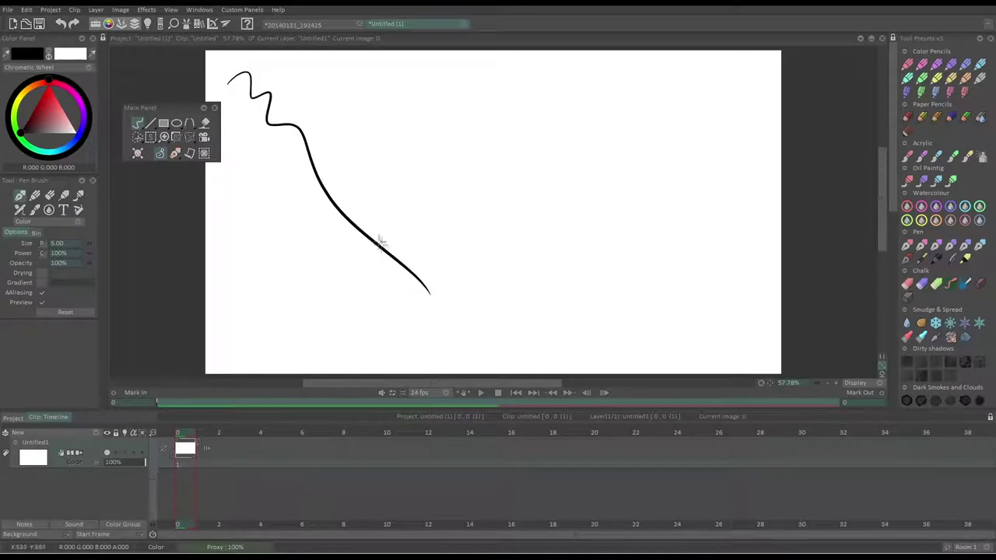
click(150, 123)
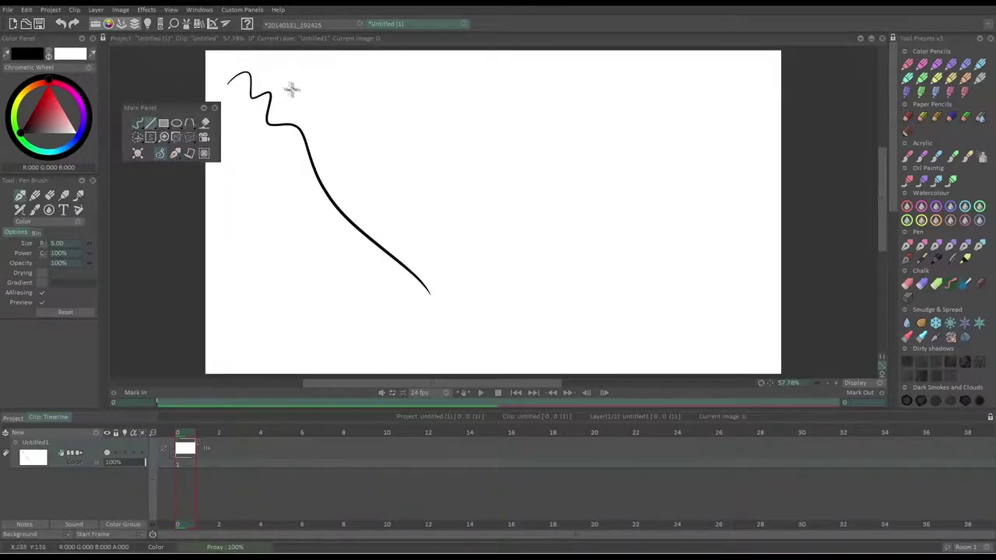
drag(286, 71, 483, 274)
click(164, 123)
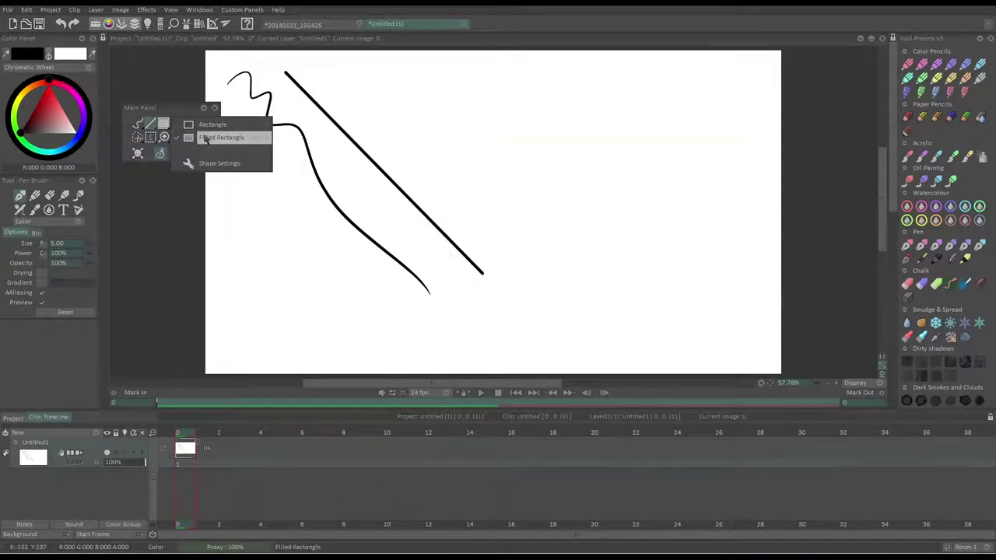
click(204, 137)
drag(394, 83, 565, 220)
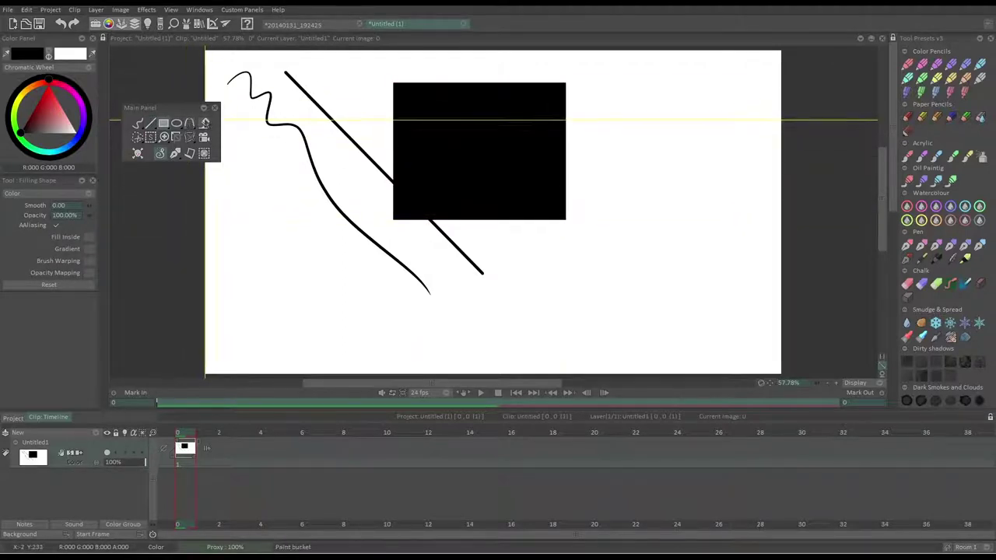
click(204, 123)
click(273, 160)
key(ctrl+z)
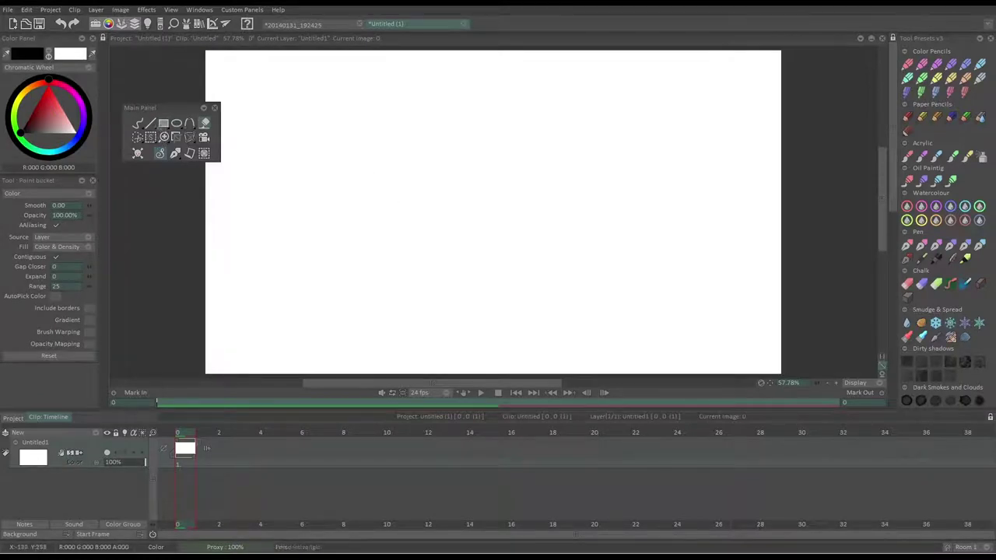
click(137, 122)
mouse_move(163, 107)
mouse_down()
mouse_move(116, 54)
mouse_move(46, 44)
mouse_up()
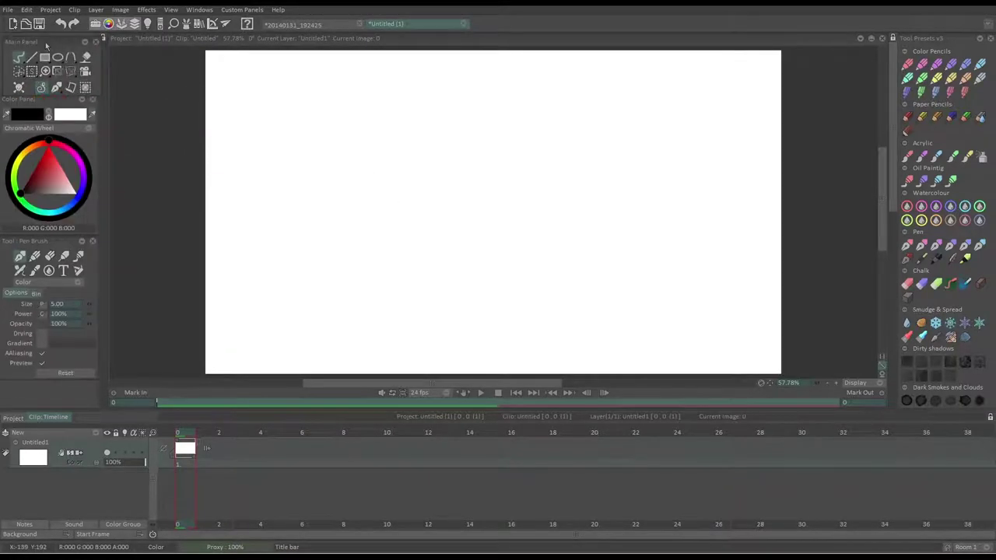
Float the colour chooser over the canvas and try light blue shades, then magenta
drag(48, 102, 162, 121)
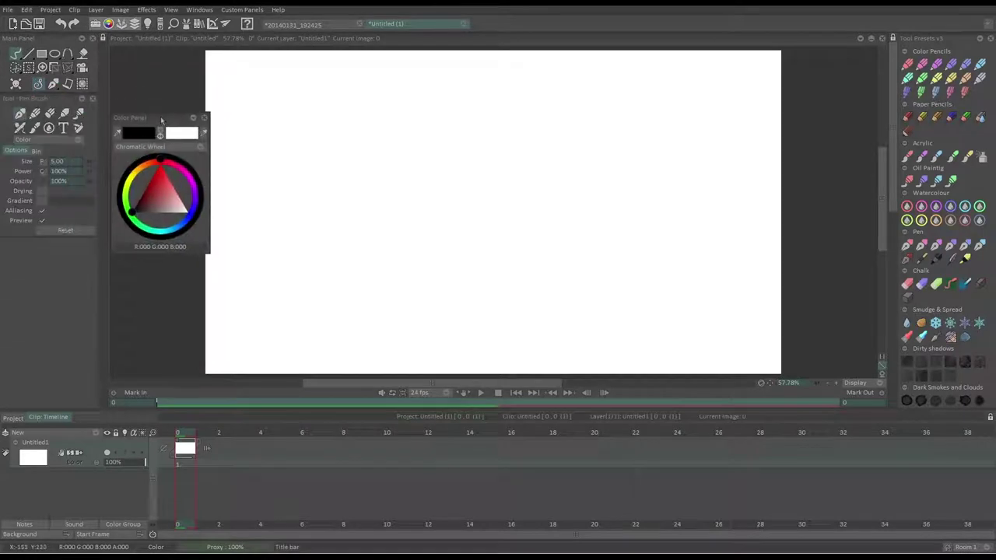
click(185, 226)
click(163, 212)
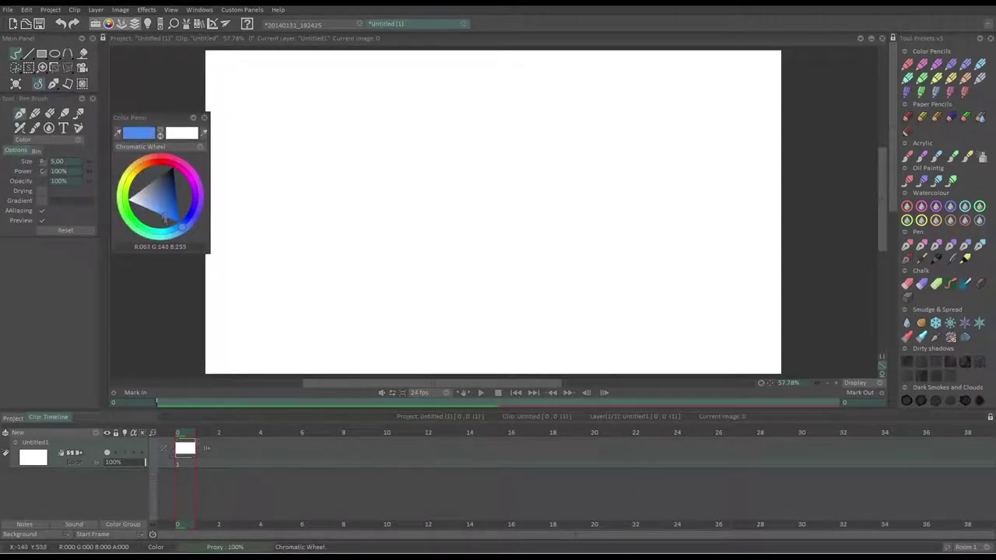
click(165, 217)
click(185, 169)
Switch the colour picker to Mixer mode, then to Palette mode
click(200, 147)
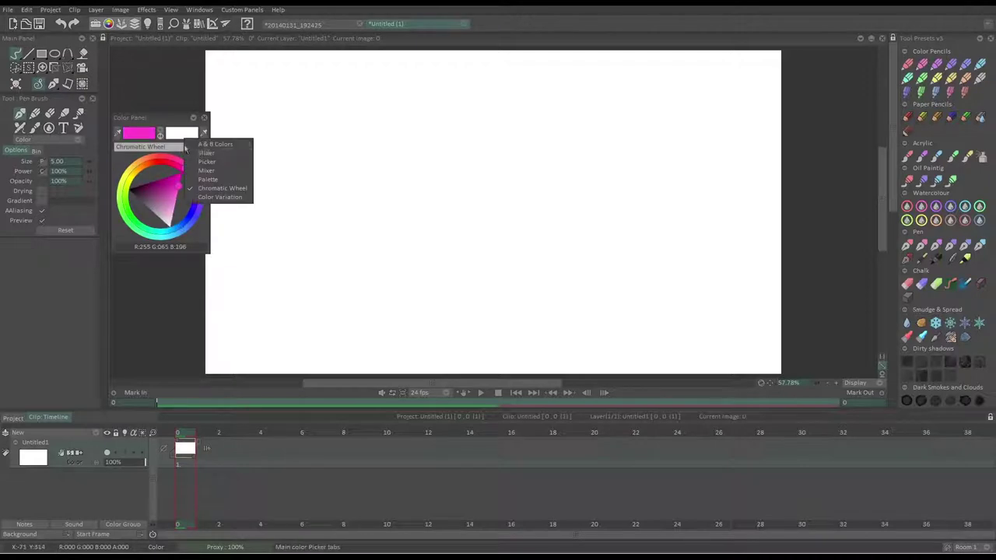
click(214, 172)
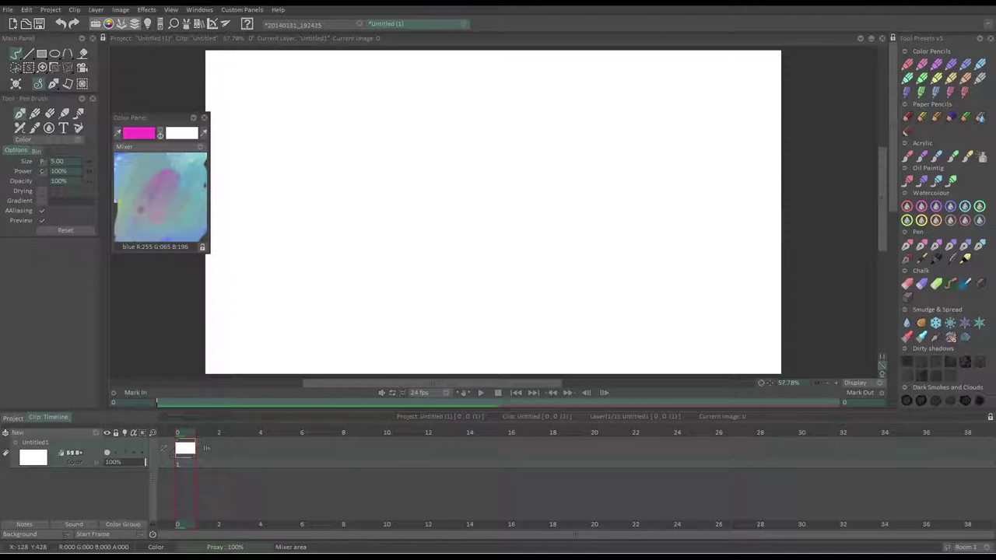
click(180, 150)
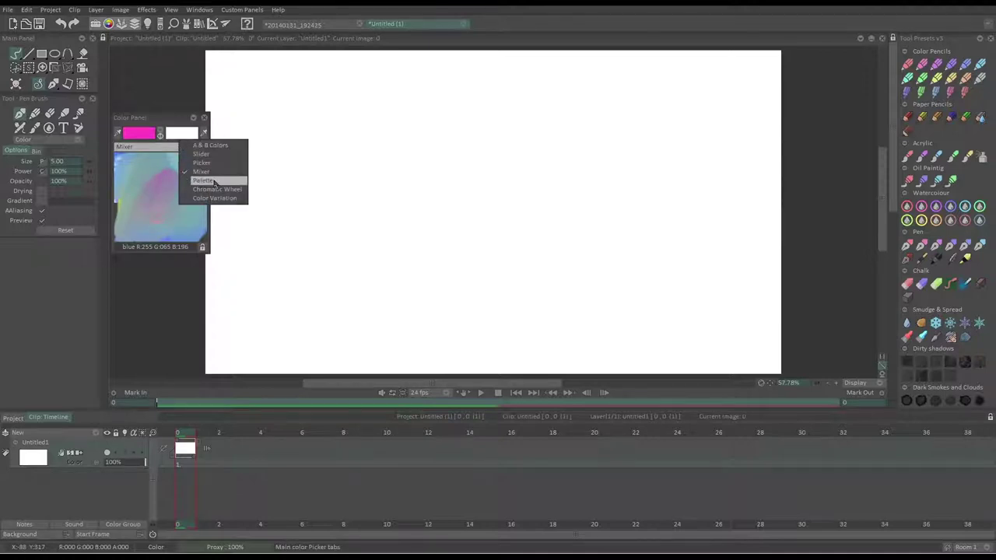
click(215, 181)
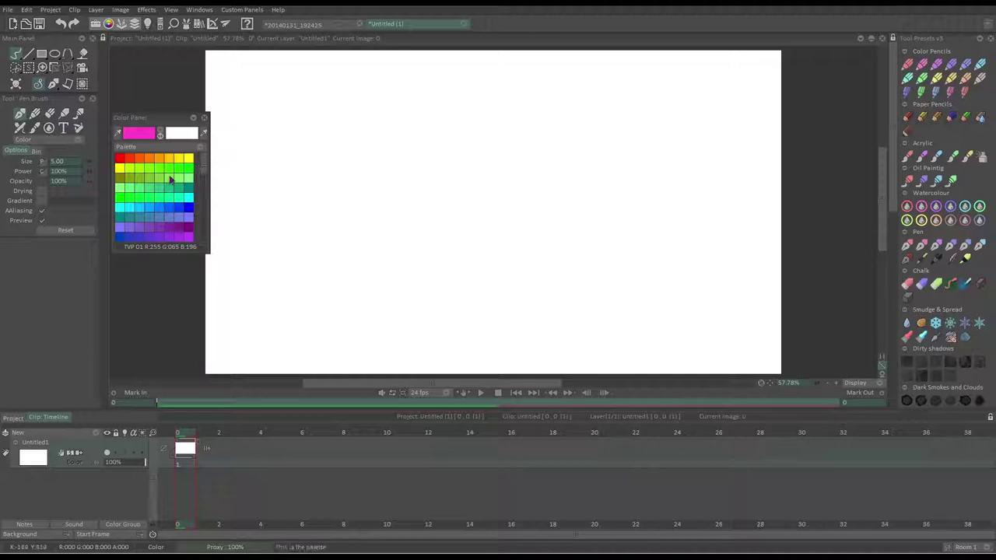
Create a palette from last used colours, then a 16-colour palette from the cat image
right_click(172, 179)
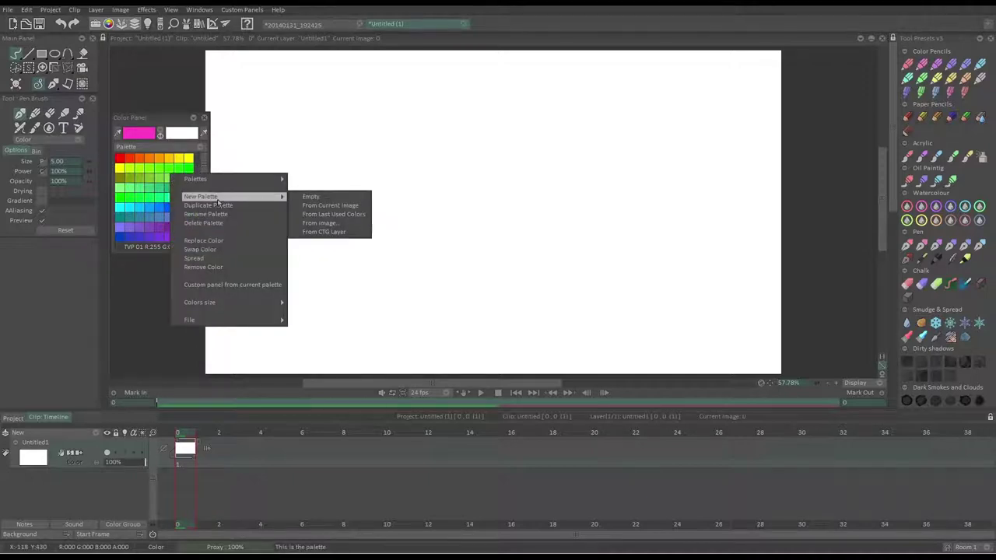
click(333, 214)
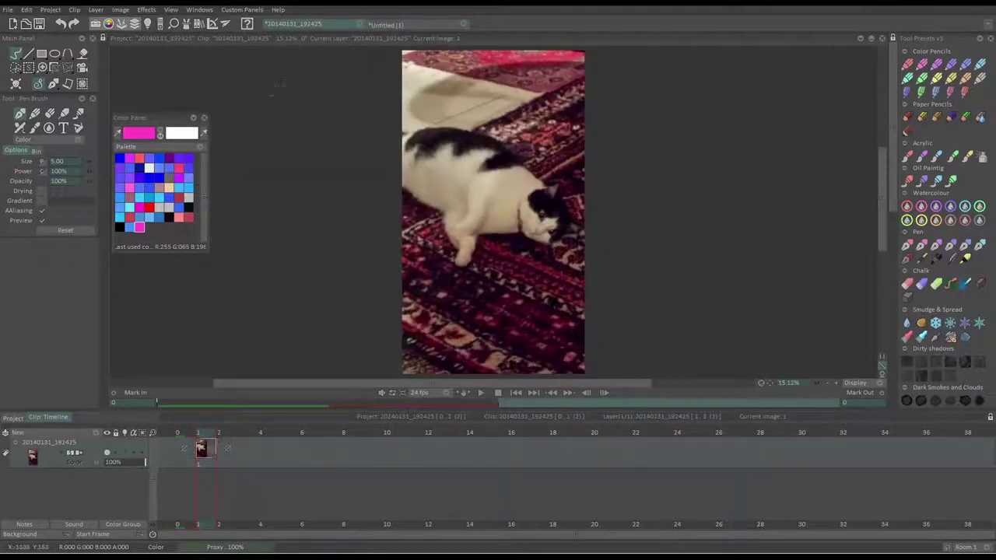
right_click(165, 182)
mouse_move(226, 194)
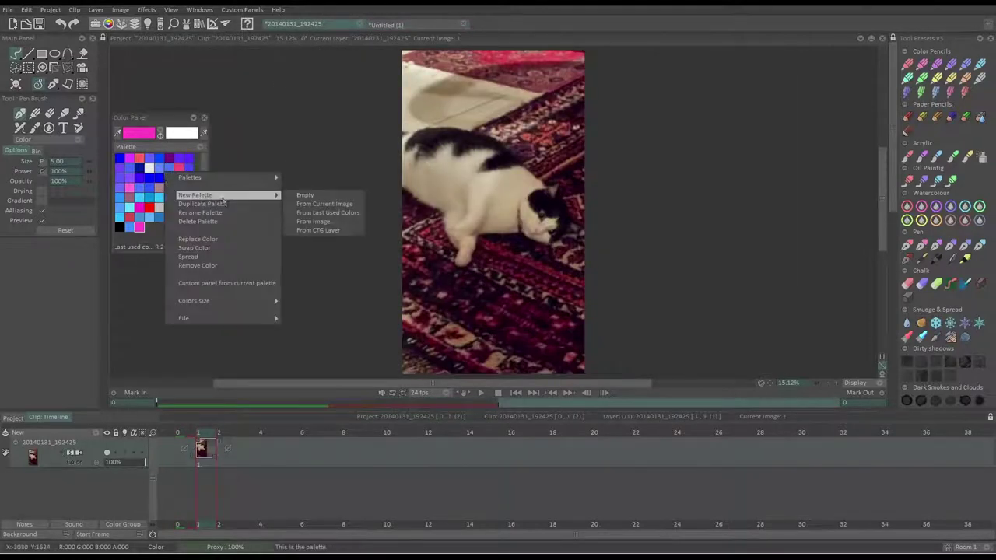
click(325, 206)
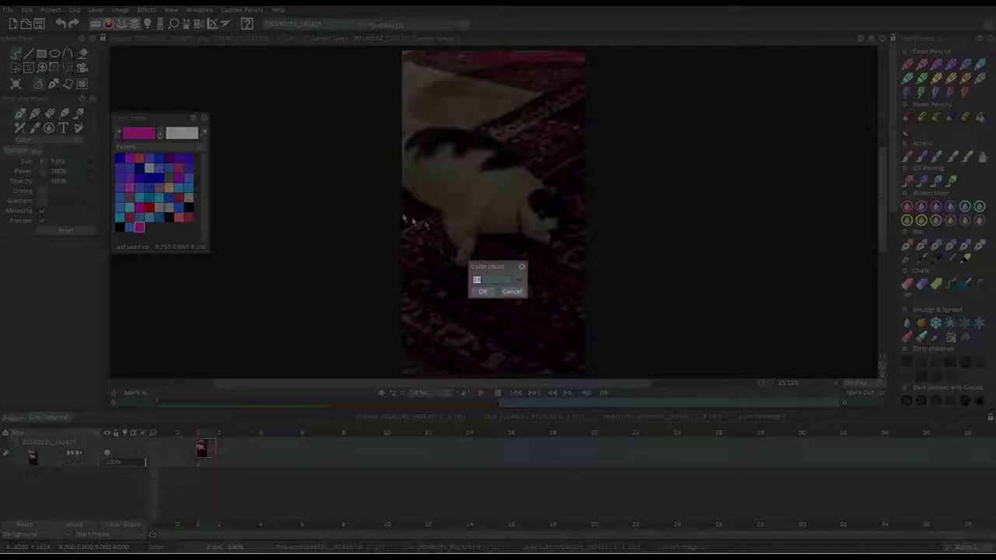
click(488, 293)
Dock the colour panel, return to the Untitled project, and float the Pen Brush settings
drag(175, 124, 46, 100)
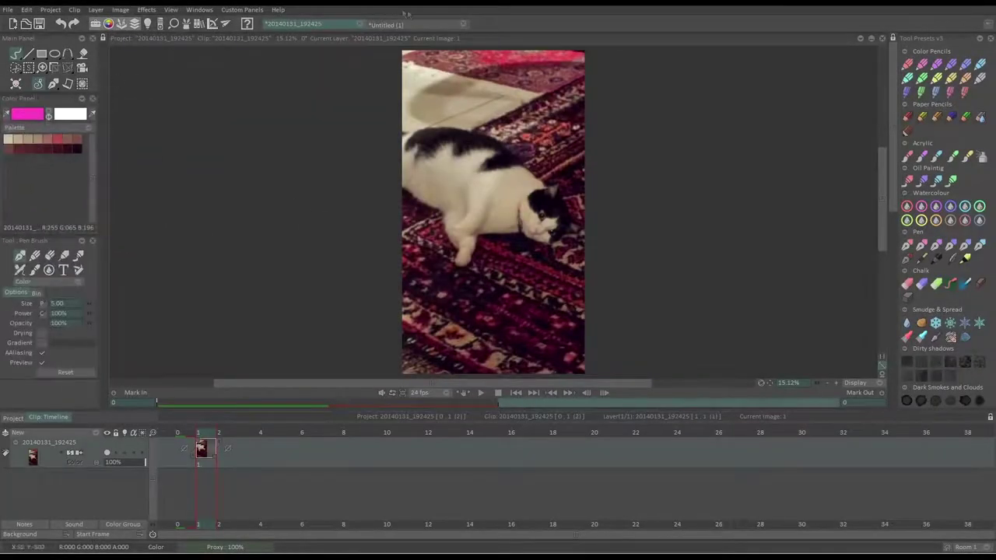
click(386, 24)
mouse_move(31, 241)
mouse_down()
mouse_move(98, 202)
mouse_move(164, 127)
mouse_up()
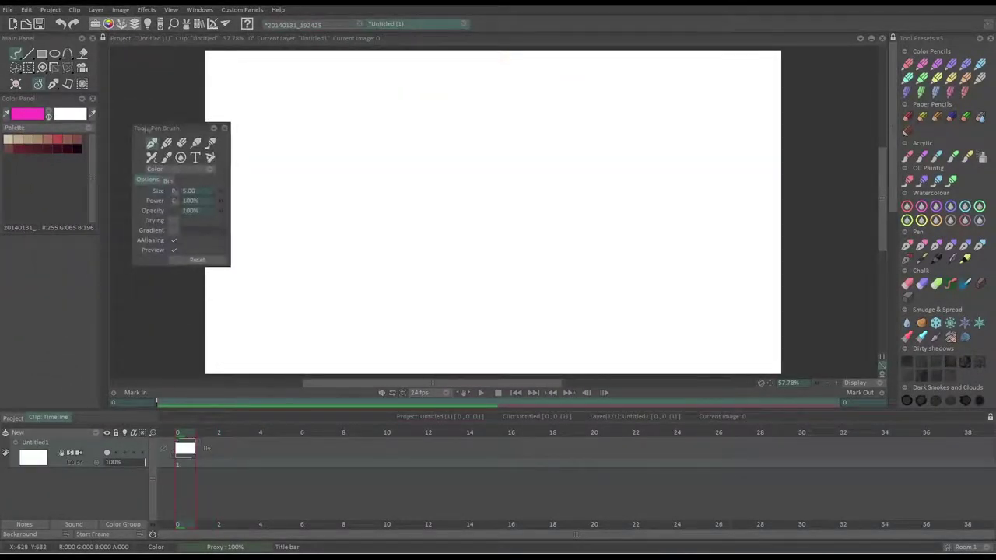
Pick red from the new palette, try the Pencil and Eraser brushes, then choose Custom Brush
click(57, 140)
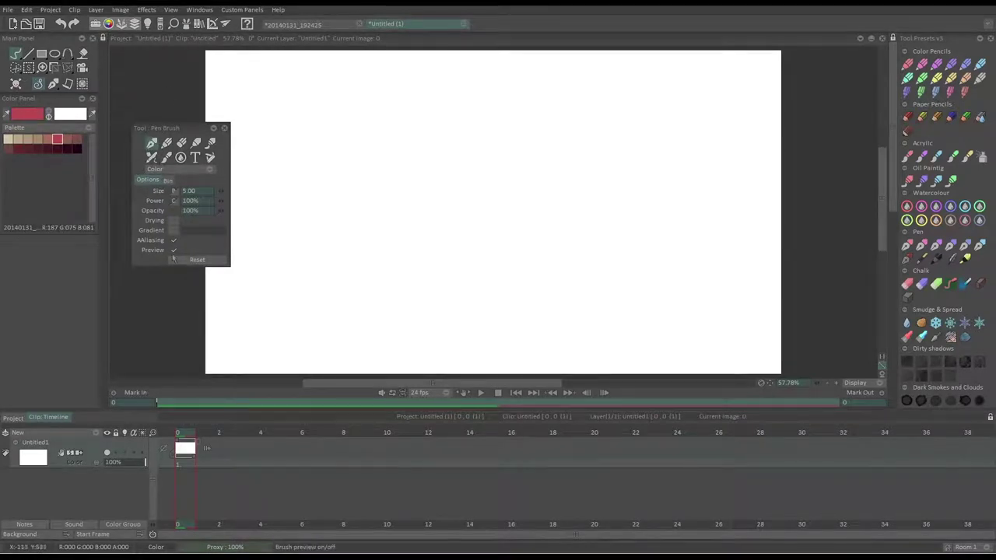
click(166, 143)
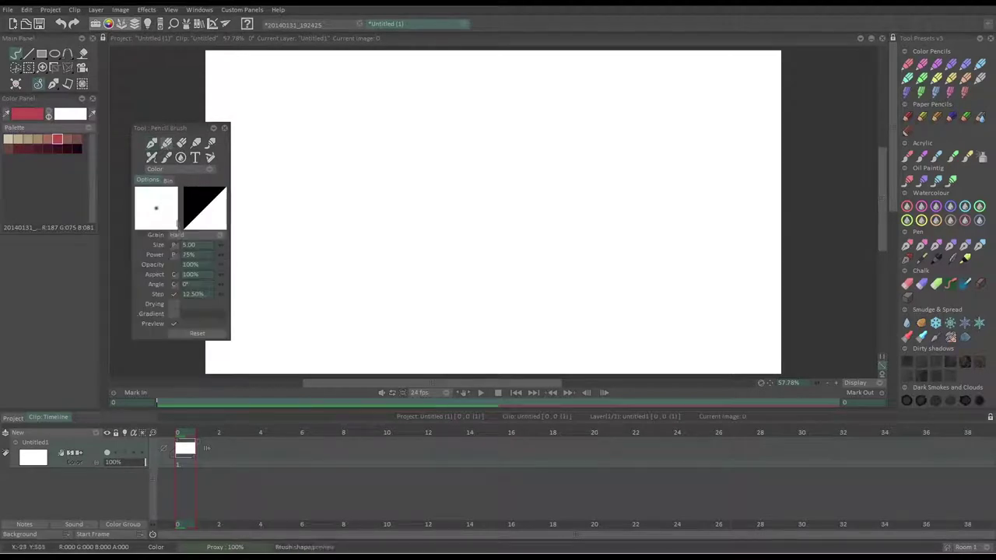
click(181, 143)
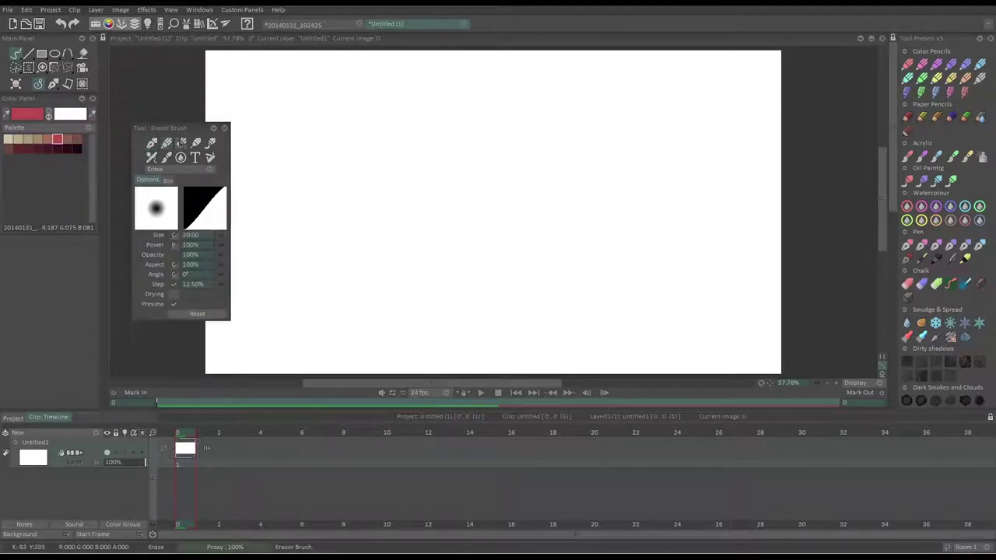
click(210, 158)
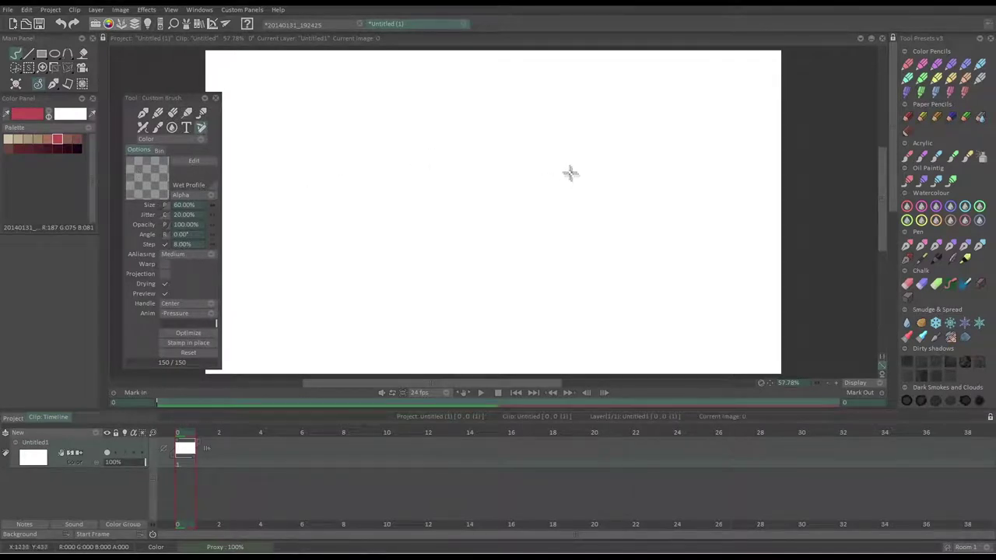
Load the Acrylic preset, test and clear red strokes, and link opacity to stroke Speed
click(909, 159)
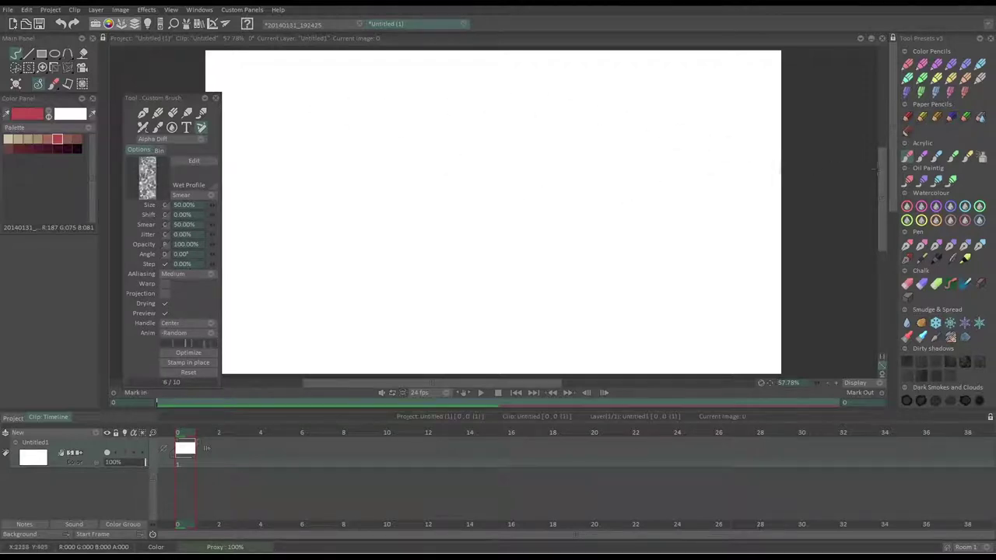
mouse_move(342, 116)
mouse_down()
mouse_move(312, 191)
mouse_move(376, 195)
mouse_move(400, 233)
mouse_move(471, 265)
mouse_move(552, 329)
mouse_move(505, 187)
mouse_up()
mouse_move(539, 126)
mouse_down()
mouse_move(669, 166)
mouse_move(671, 209)
mouse_move(705, 260)
mouse_move(671, 334)
mouse_move(601, 363)
mouse_move(285, 296)
mouse_up()
key(BackSpace)
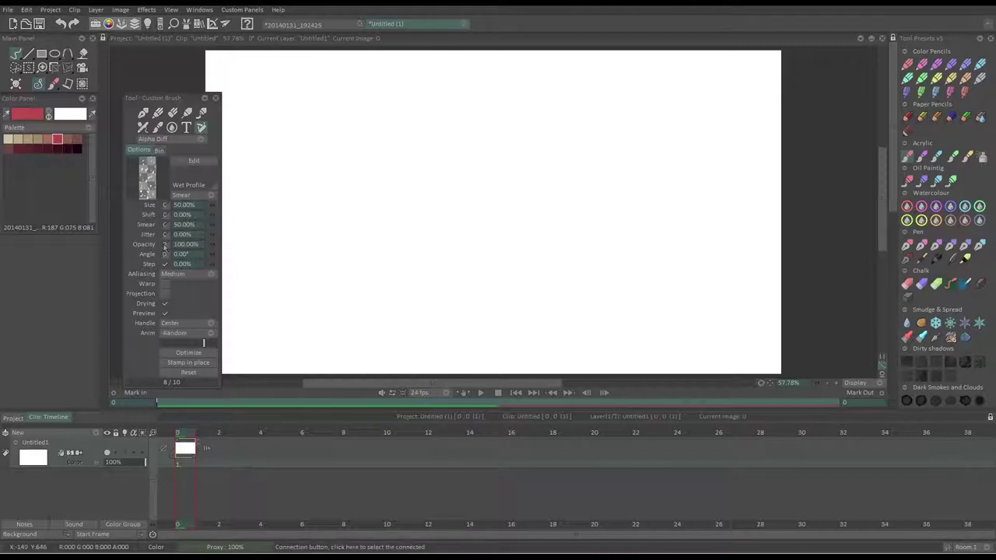
click(165, 246)
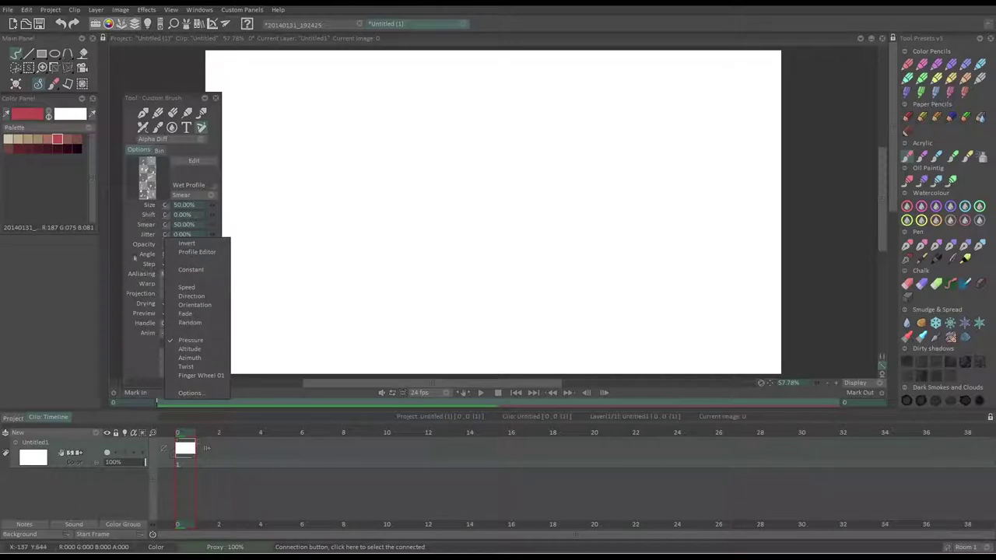
click(204, 288)
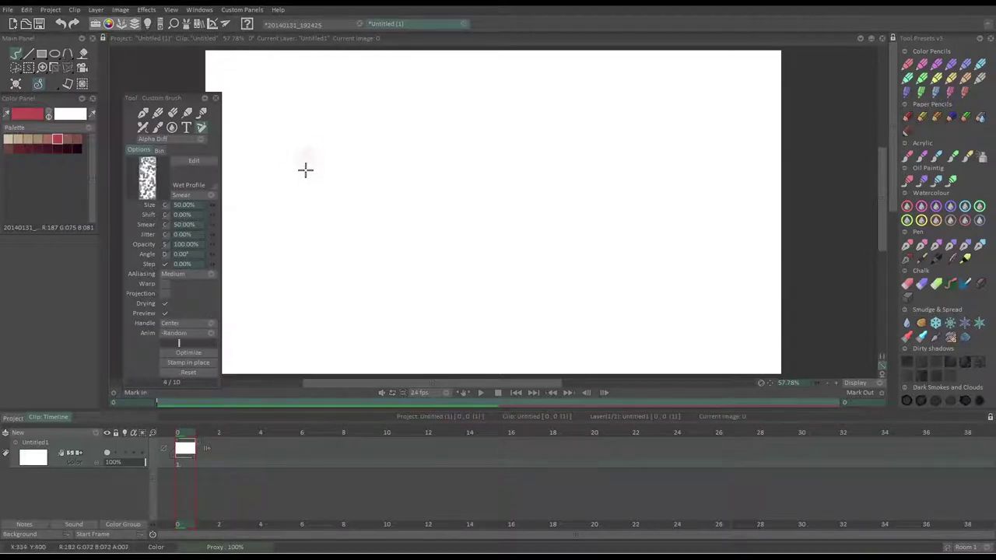
mouse_move(315, 172)
mouse_down()
mouse_move(332, 174)
mouse_move(327, 200)
mouse_move(373, 176)
mouse_move(351, 246)
mouse_move(394, 198)
mouse_move(412, 207)
mouse_move(405, 258)
mouse_move(485, 193)
mouse_move(389, 311)
mouse_move(312, 288)
mouse_move(334, 306)
mouse_move(622, 168)
mouse_move(599, 125)
mouse_move(280, 264)
mouse_move(434, 289)
mouse_up()
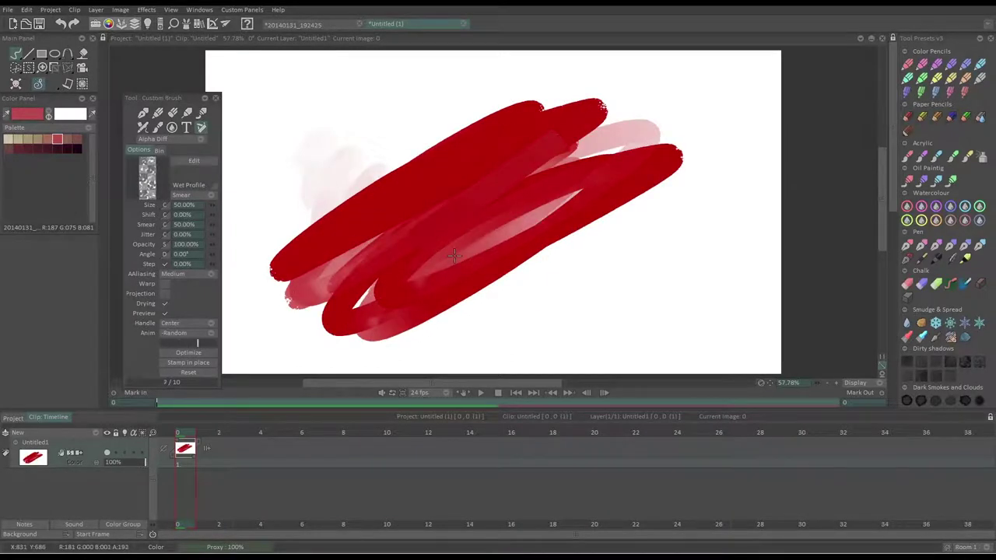
key(BackSpace)
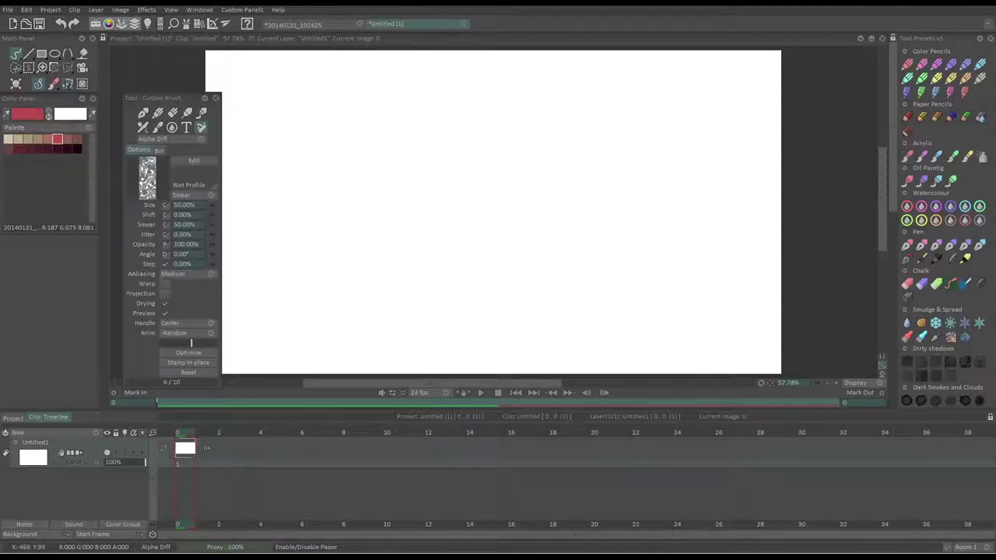
click(69, 85)
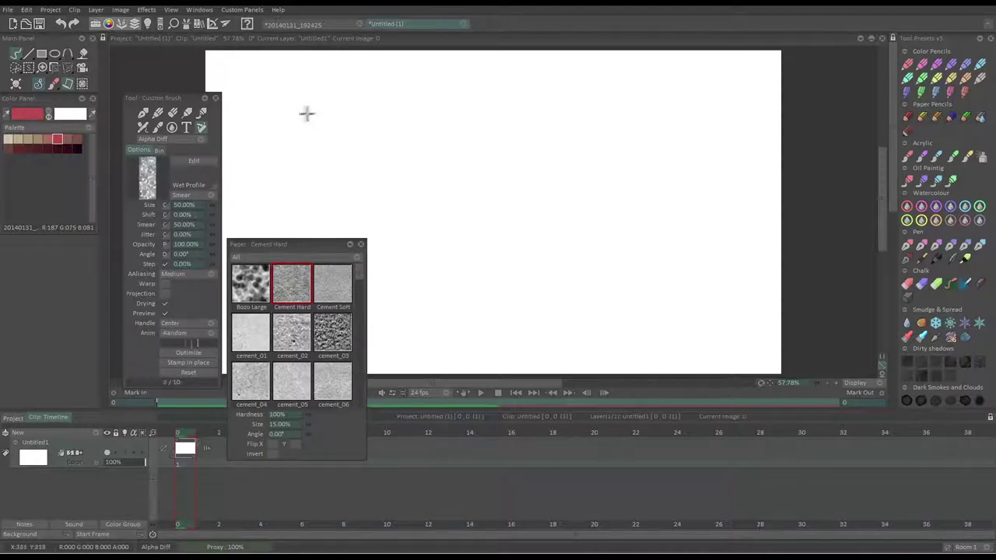
Paint test strokes with the Cement Hard, cement_03, noisy_001 and noisy_013 papers
mouse_move(307, 111)
mouse_down()
mouse_move(322, 100)
mouse_move(420, 160)
mouse_move(514, 103)
mouse_up()
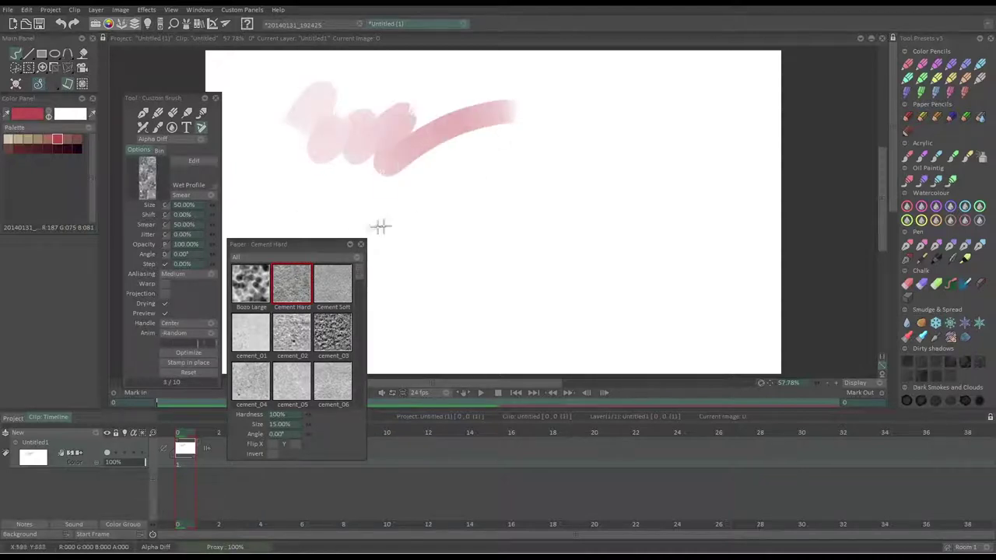
mouse_move(390, 213)
mouse_down()
mouse_move(459, 160)
mouse_move(491, 204)
mouse_move(635, 123)
mouse_up()
scroll(291, 334, down, 5)
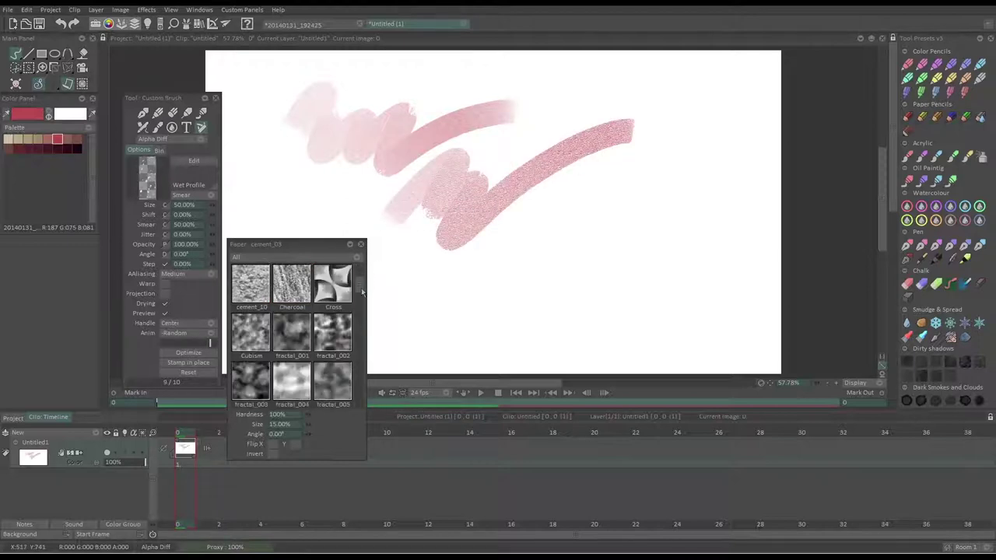
click(303, 334)
mouse_move(380, 260)
mouse_down()
mouse_move(404, 296)
mouse_move(449, 310)
mouse_move(622, 210)
mouse_up()
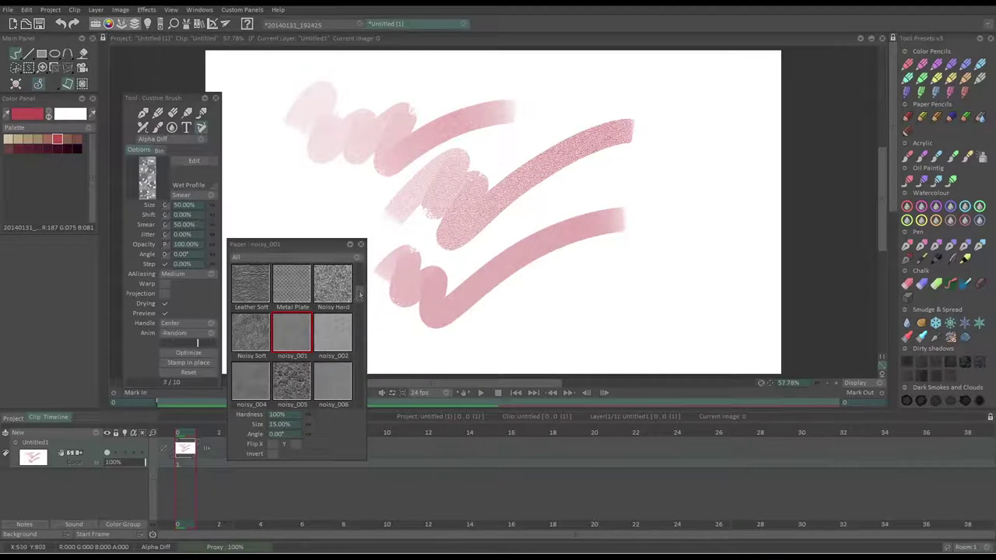
drag(360, 295, 359, 308)
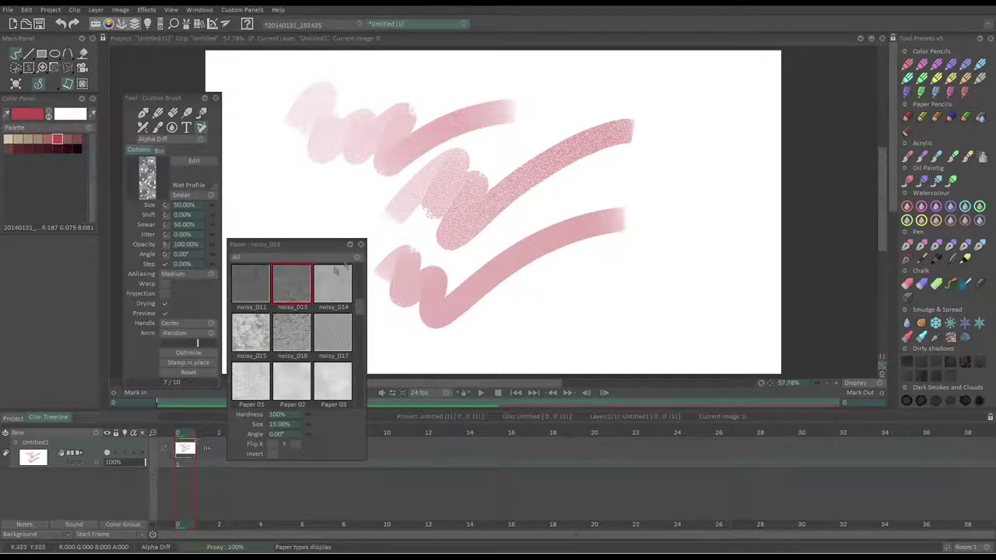
mouse_move(577, 198)
mouse_down()
mouse_move(600, 304)
mouse_move(776, 299)
mouse_up()
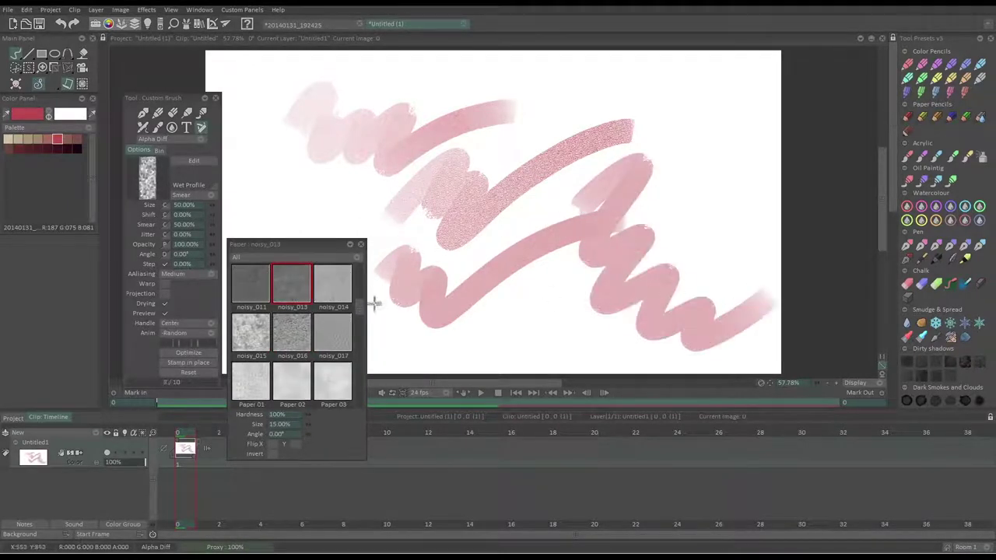
Test Paper 44 and Rock - Beach papers, keep Rock - Beach, and clear the canvas
drag(360, 308, 364, 361)
mouse_move(394, 168)
mouse_down()
mouse_move(483, 95)
mouse_move(554, 131)
mouse_move(541, 257)
mouse_move(669, 120)
mouse_move(664, 212)
mouse_move(619, 335)
mouse_up()
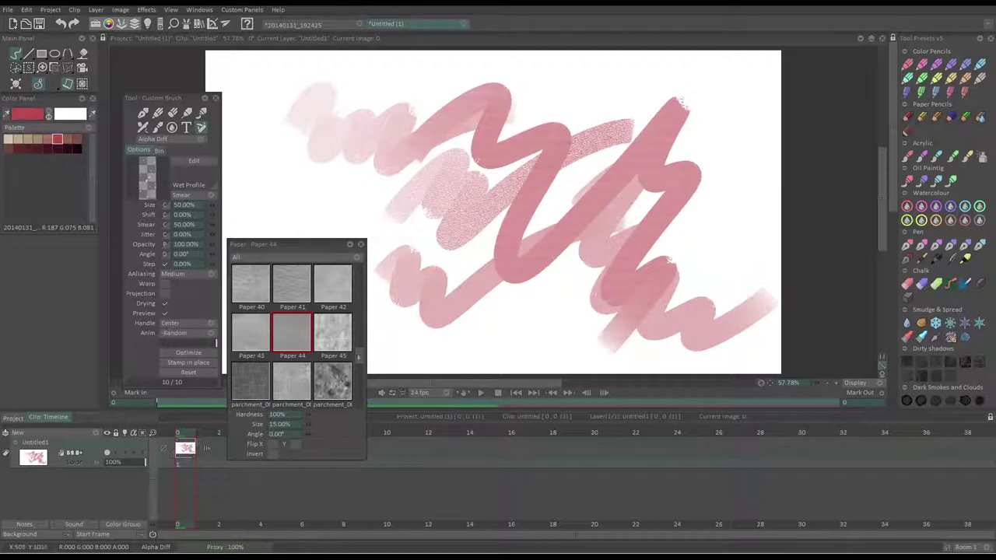
scroll(257, 269, down, 3)
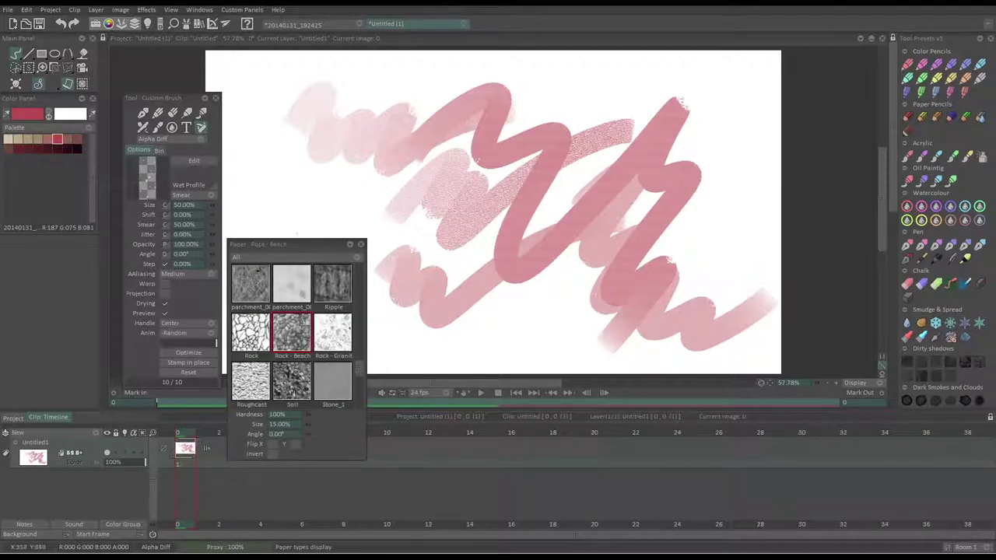
mouse_move(273, 196)
mouse_down()
mouse_move(284, 154)
mouse_move(358, 200)
mouse_move(413, 274)
mouse_move(535, 173)
mouse_move(509, 134)
mouse_move(589, 306)
mouse_up()
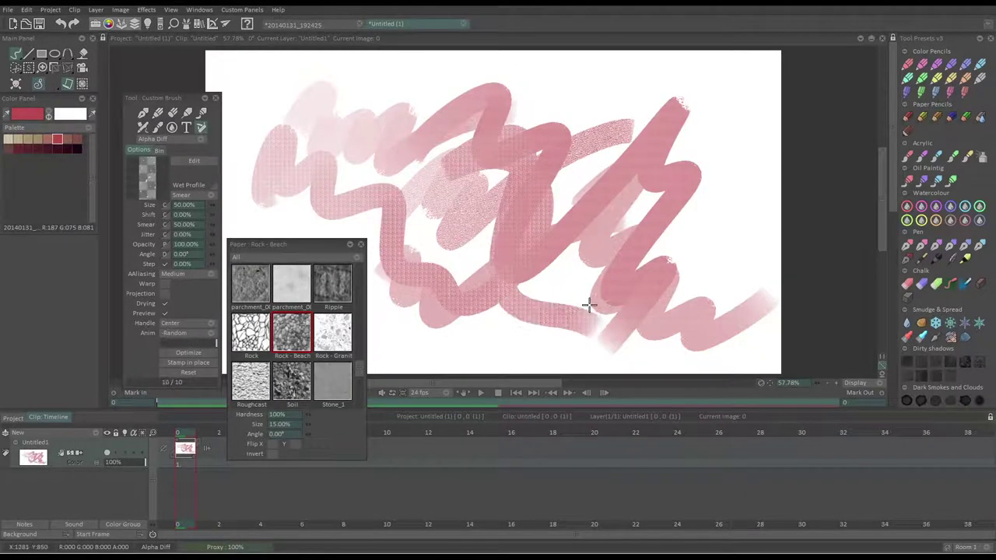
key(BackSpace)
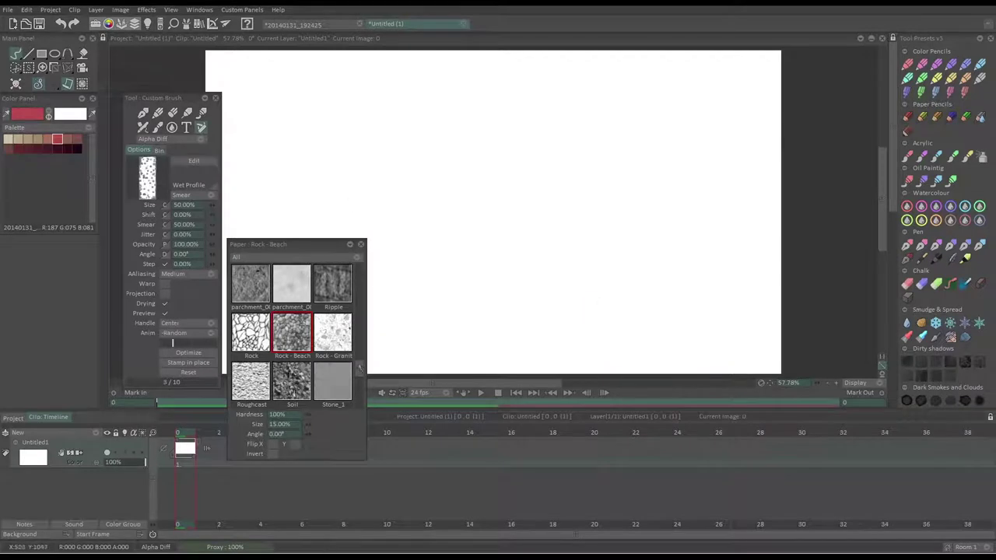
Paint a test stroke with the TVPaint logo paper and clear the canvas
drag(359, 369, 361, 397)
click(251, 283)
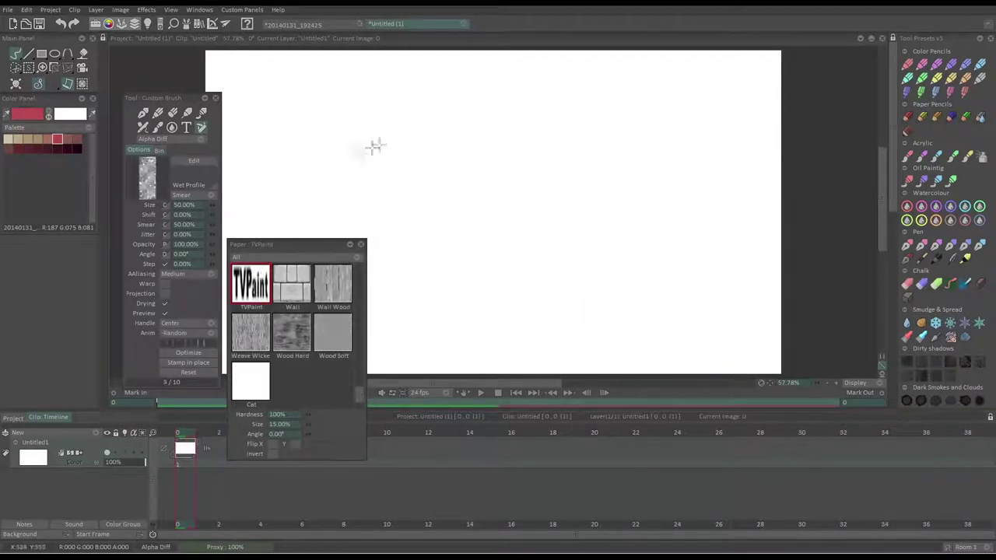
mouse_move(382, 149)
mouse_down()
mouse_move(417, 138)
mouse_move(436, 151)
mouse_move(540, 109)
mouse_move(570, 131)
mouse_move(514, 199)
mouse_move(611, 144)
mouse_move(539, 172)
mouse_up()
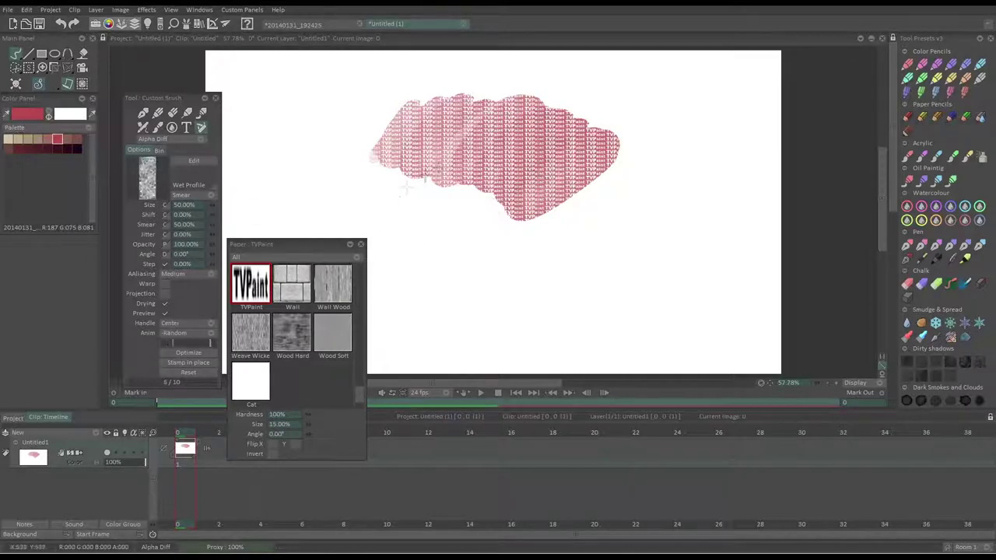
key(BackSpace)
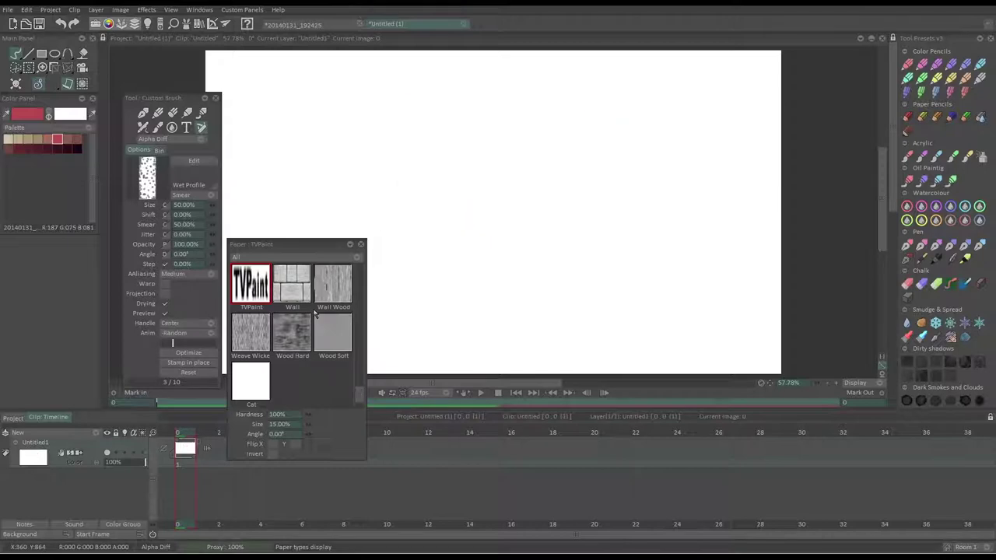
Close the paper options, pick a dark palette colour, and return to the Pen Brush
drag(360, 397, 359, 296)
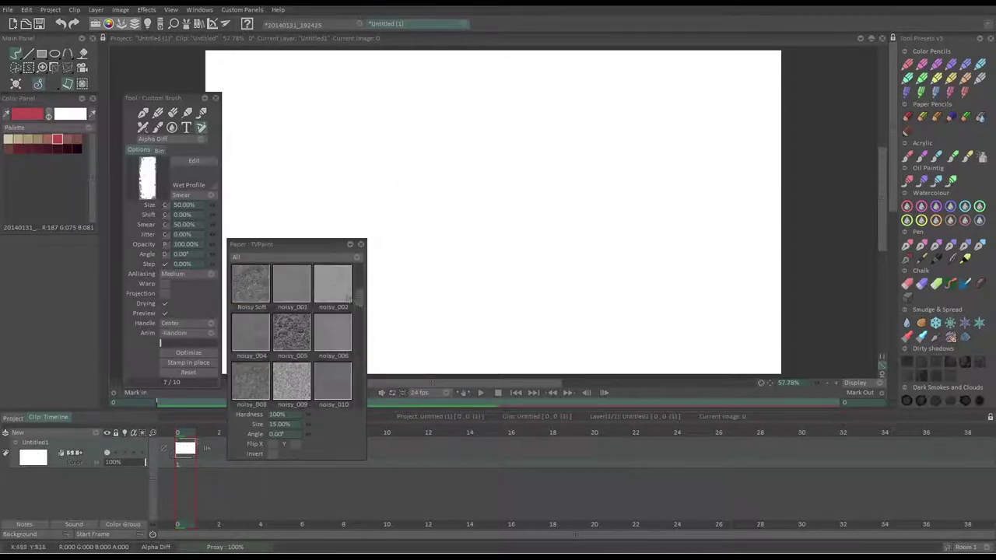
click(360, 244)
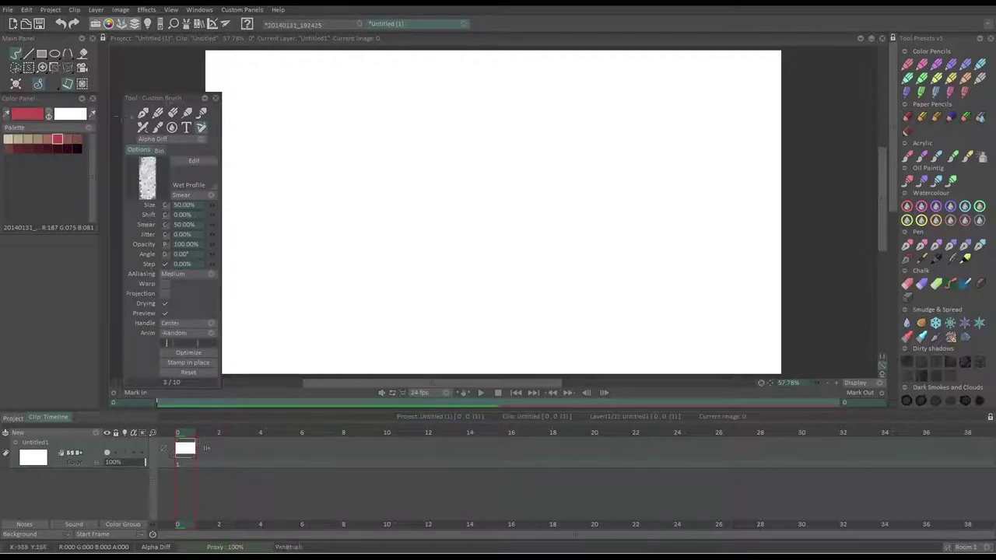
click(76, 148)
click(143, 112)
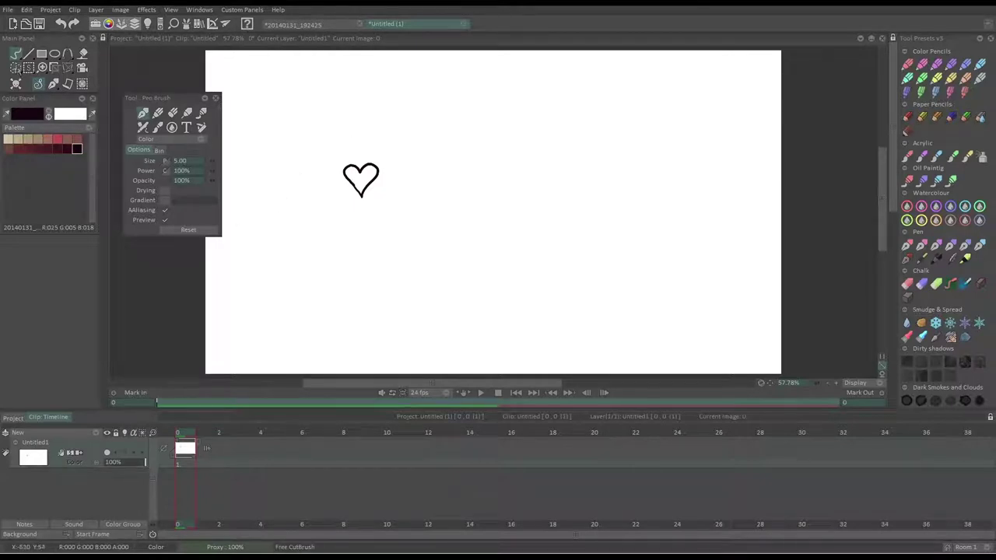
Cut the heart drawing into a custom brush, stamp a snaking heart trail, then undo it
click(15, 69)
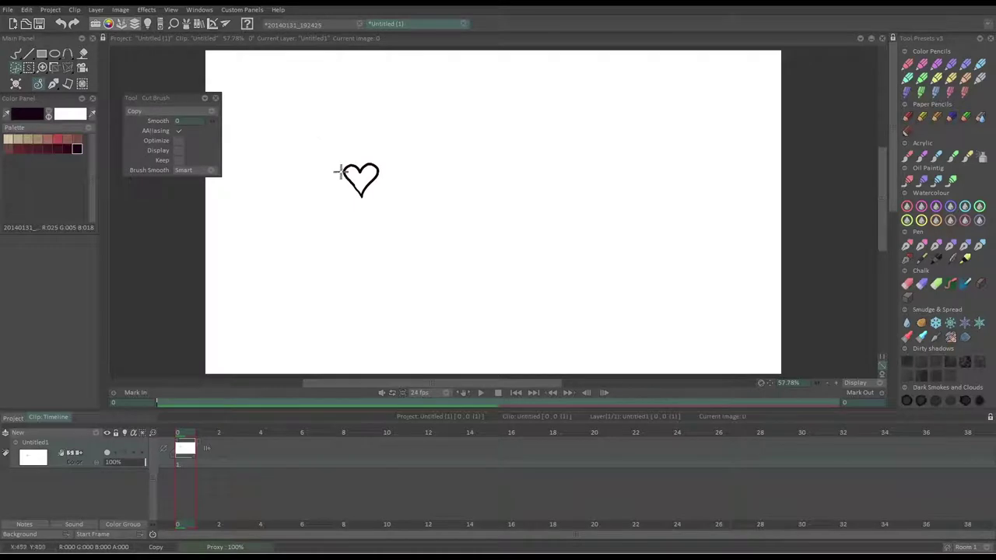
mouse_move(337, 177)
mouse_down()
mouse_move(362, 205)
mouse_move(385, 189)
mouse_move(387, 155)
mouse_move(342, 161)
mouse_up()
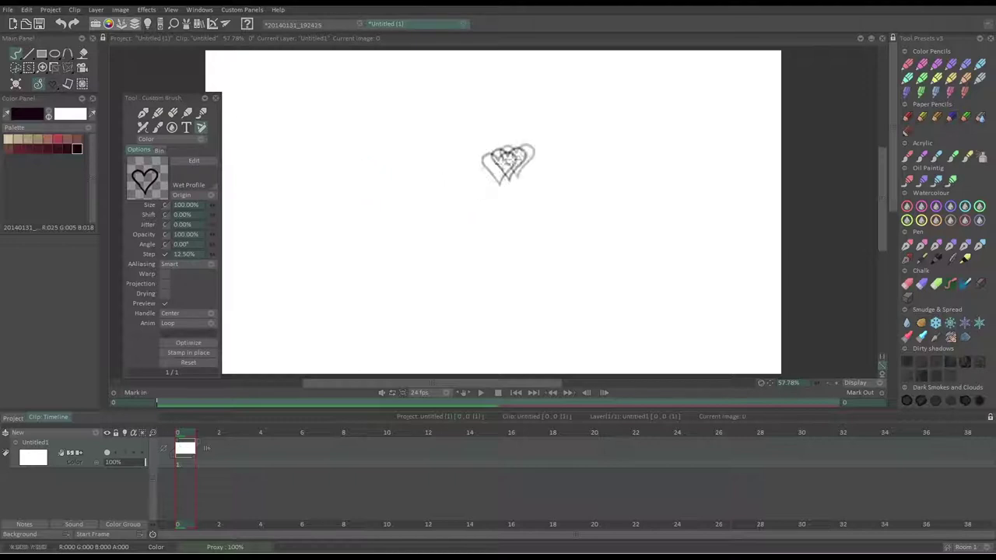
mouse_move(603, 111)
mouse_down()
mouse_move(602, 144)
mouse_move(531, 137)
mouse_move(510, 196)
mouse_move(334, 226)
mouse_move(410, 312)
mouse_move(658, 243)
mouse_up()
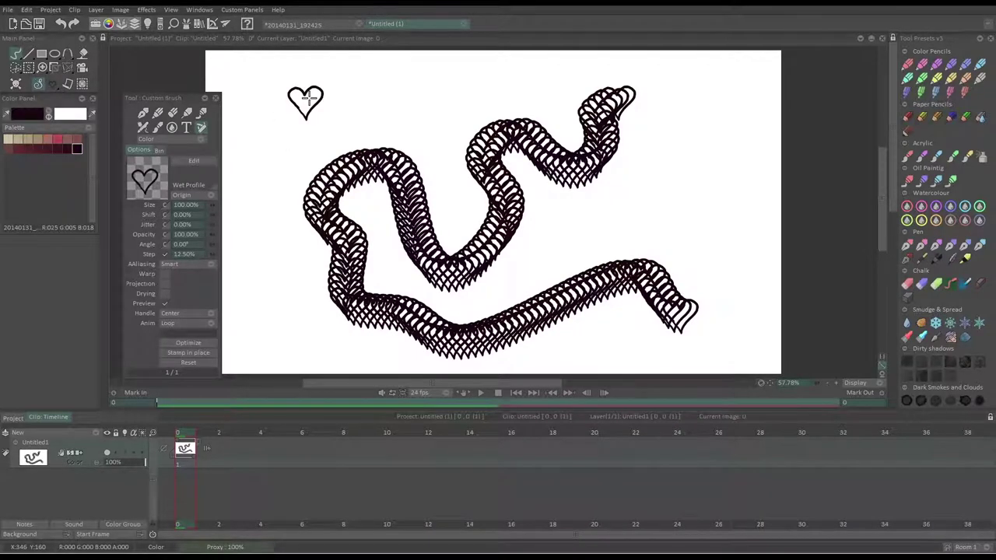
key(ctrl+z)
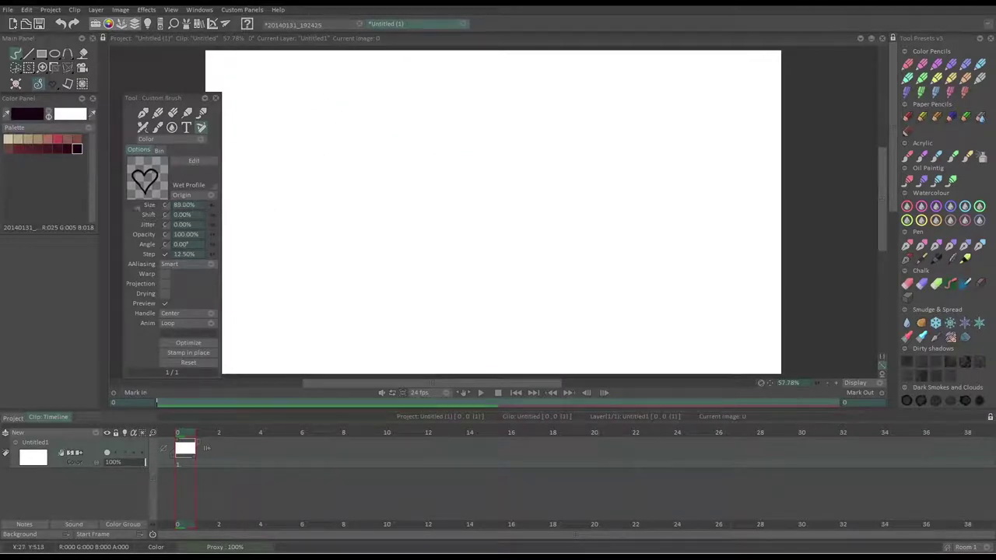
Set the heart brush origin to Alpha Stamp in red, test-paint strokes, and clear them
click(182, 194)
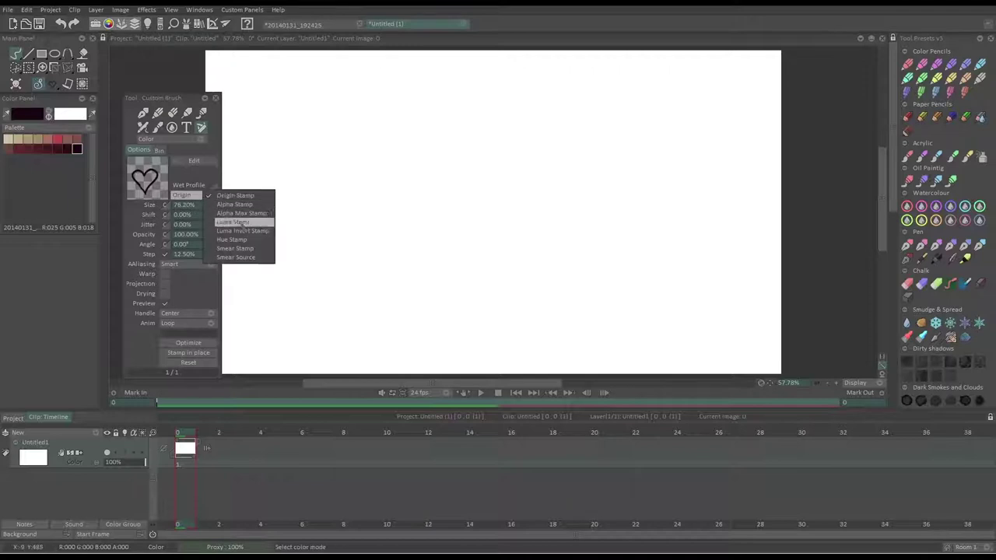
click(236, 205)
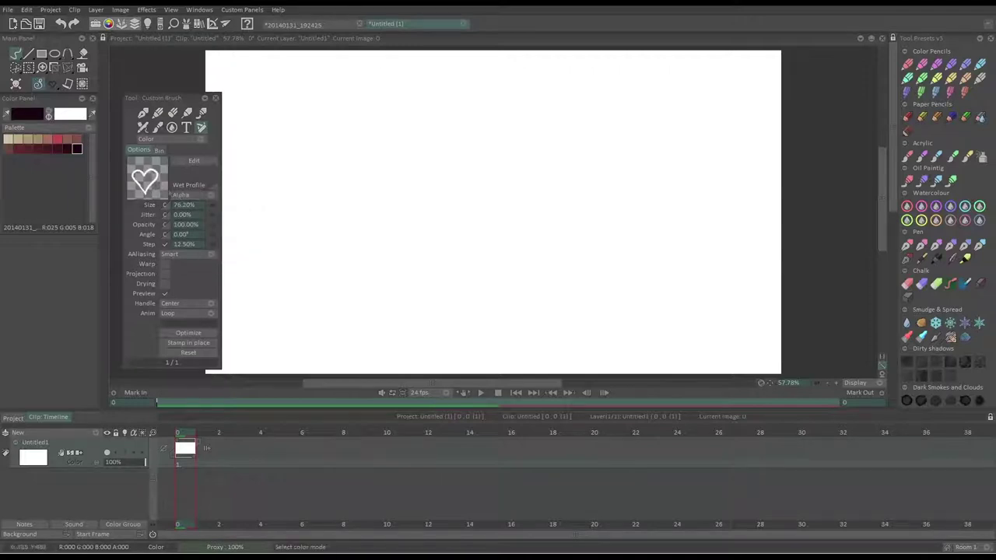
click(58, 139)
mouse_move(310, 117)
mouse_down()
mouse_move(339, 184)
mouse_move(415, 210)
mouse_move(465, 295)
mouse_move(689, 277)
mouse_up()
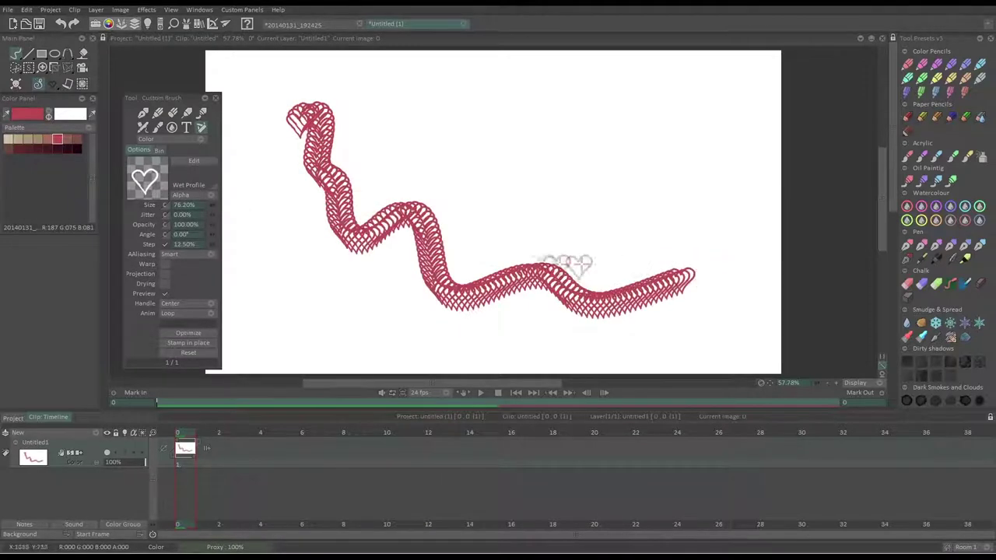
mouse_move(433, 123)
mouse_down()
mouse_move(459, 123)
mouse_move(576, 216)
mouse_move(416, 352)
mouse_move(306, 308)
mouse_up()
key(BackSpace)
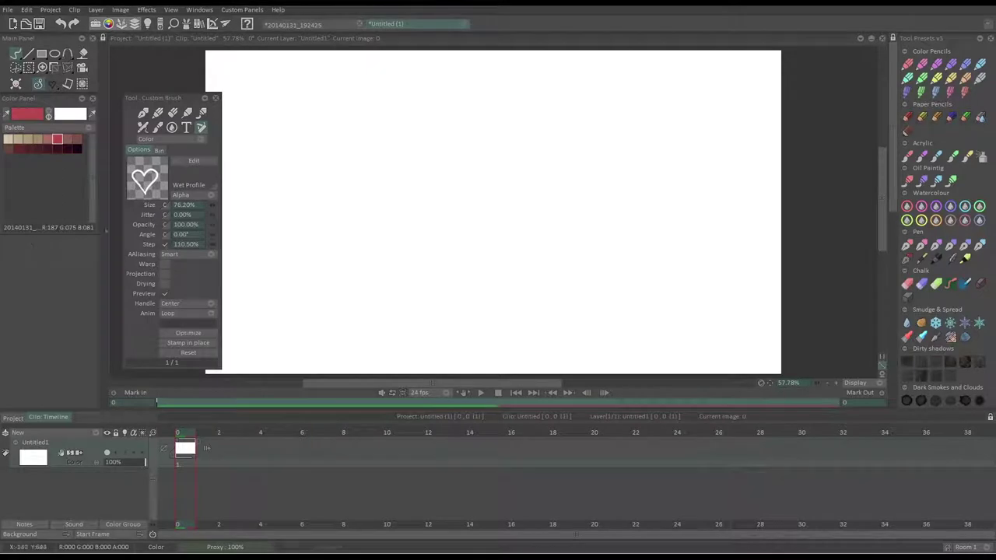
Set the brush Step to 0% and paint continuous red heart strokes
double_click(184, 245)
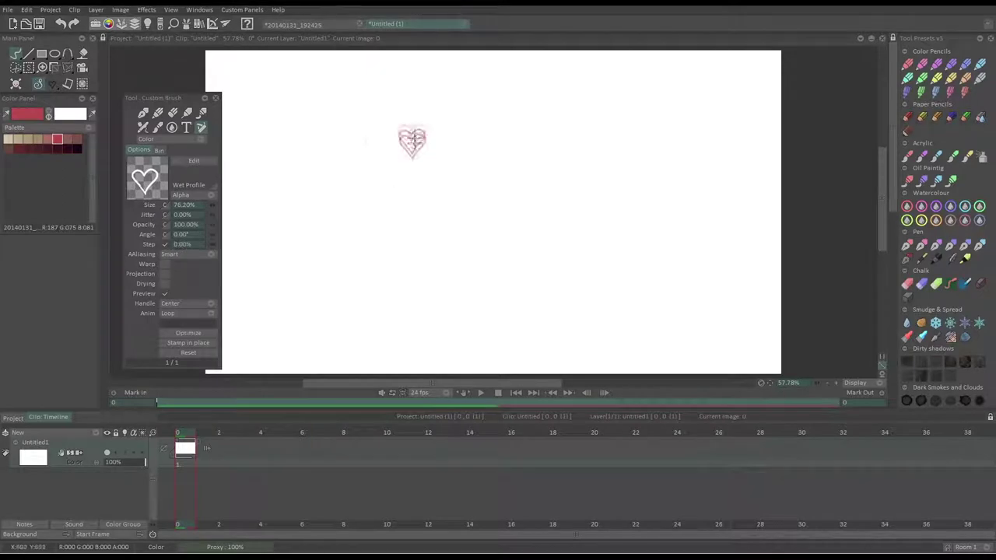
mouse_move(335, 152)
mouse_down()
mouse_move(404, 277)
mouse_move(555, 173)
mouse_move(607, 290)
mouse_move(566, 77)
mouse_move(382, 88)
mouse_up()
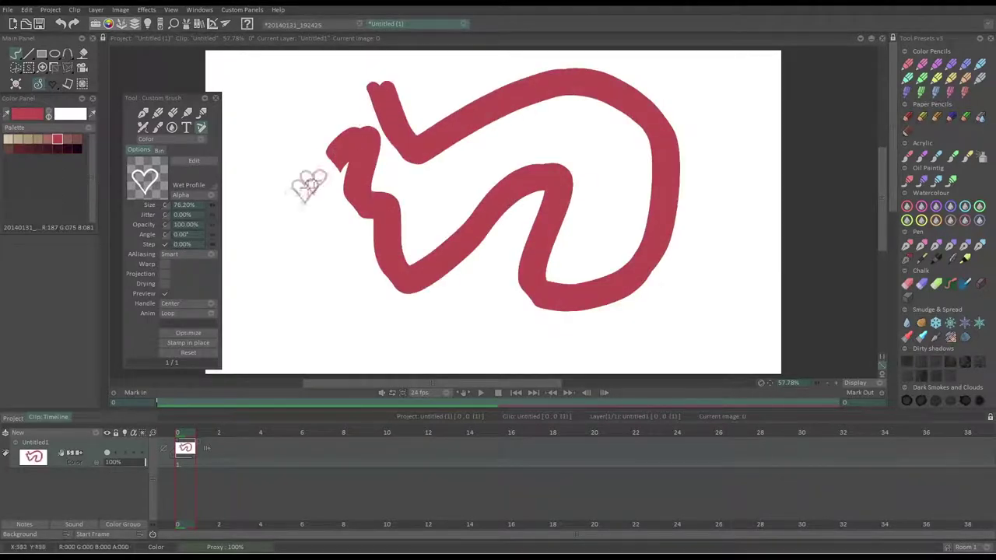
mouse_move(313, 105)
mouse_down()
mouse_move(307, 226)
mouse_move(400, 355)
mouse_move(434, 285)
mouse_up()
mouse_move(257, 131)
mouse_down()
mouse_move(284, 83)
mouse_move(530, 64)
mouse_move(641, 163)
mouse_move(600, 327)
mouse_move(701, 287)
mouse_up()
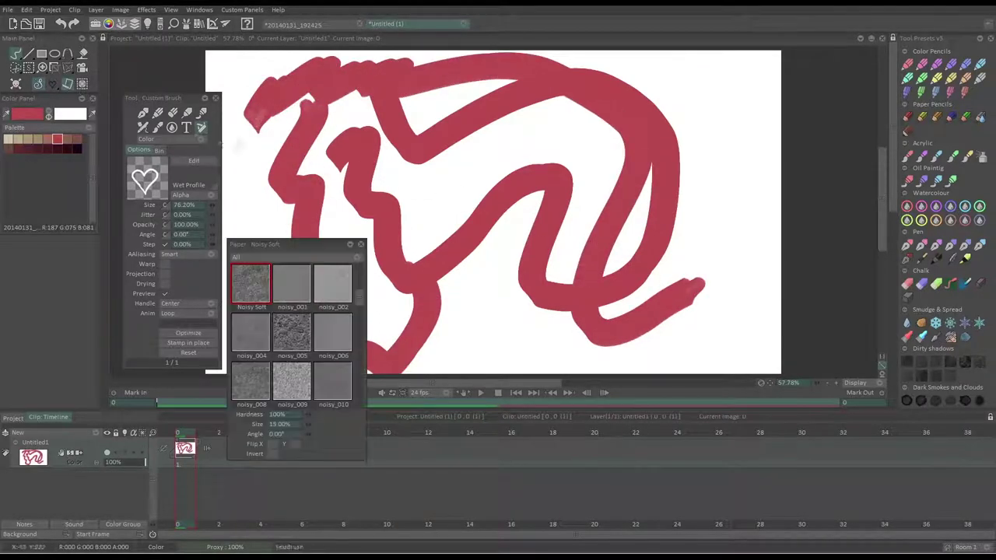
Apply the TVPaint paper texture, test a stroke, close paper options, and clear the canvas
drag(359, 265, 370, 395)
click(250, 334)
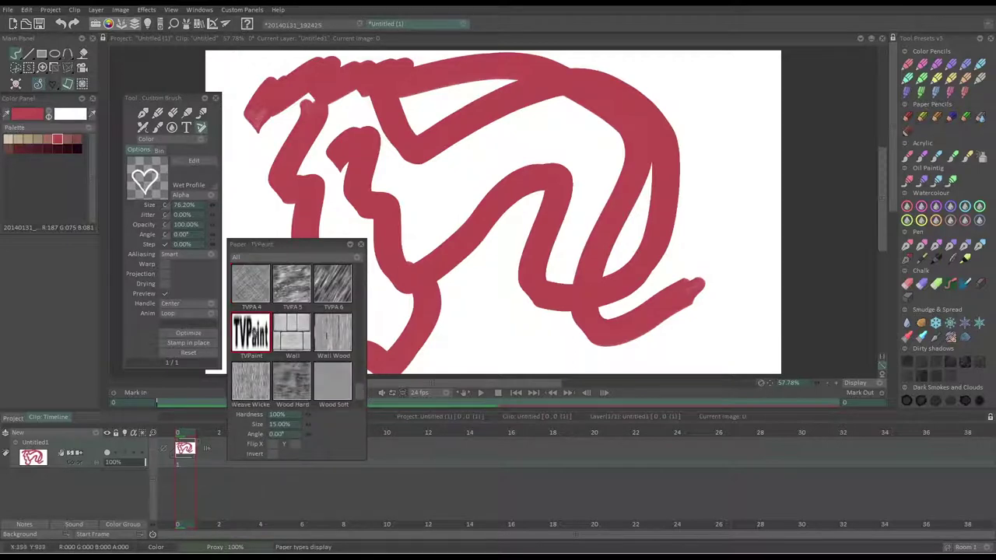
mouse_move(710, 98)
mouse_down()
mouse_move(727, 186)
mouse_move(595, 357)
mouse_move(545, 348)
mouse_up()
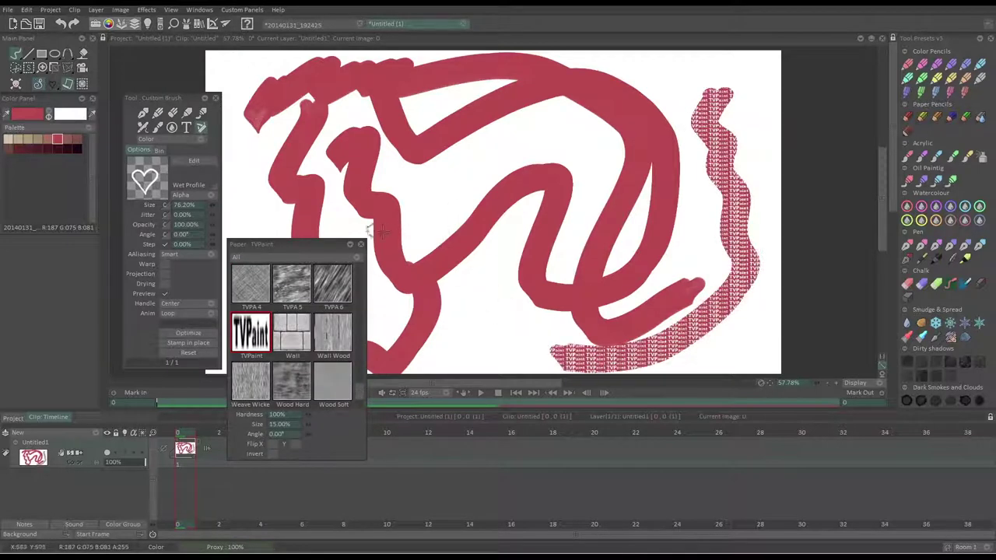
click(361, 245)
key(BackSpace)
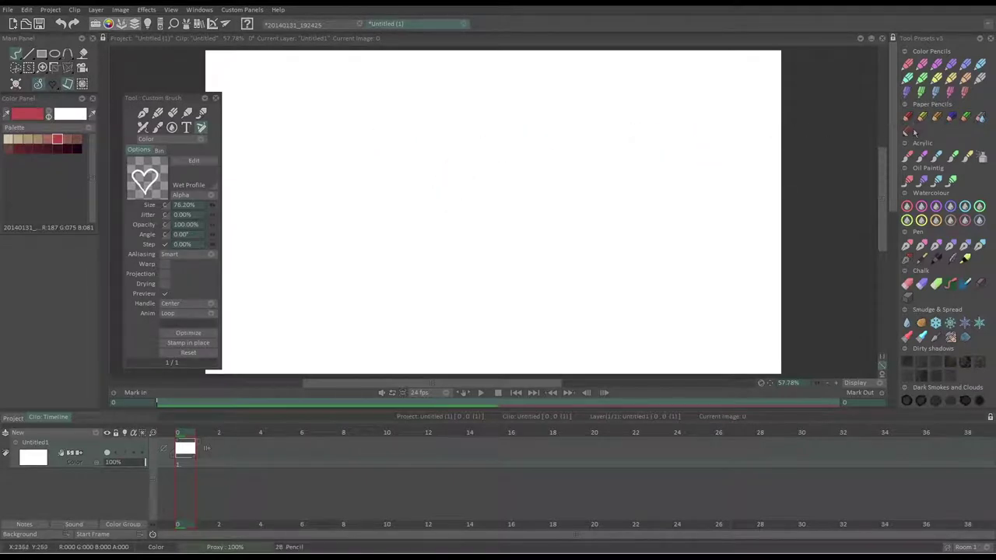
Open My Panel from Custom Panels, move it up, and grab the current heart brush with colours
click(258, 11)
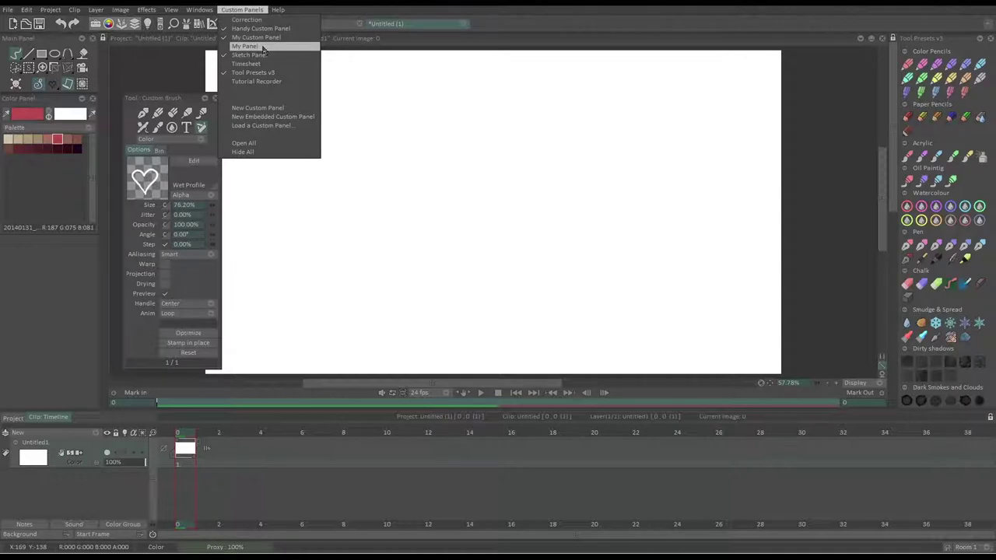
click(263, 48)
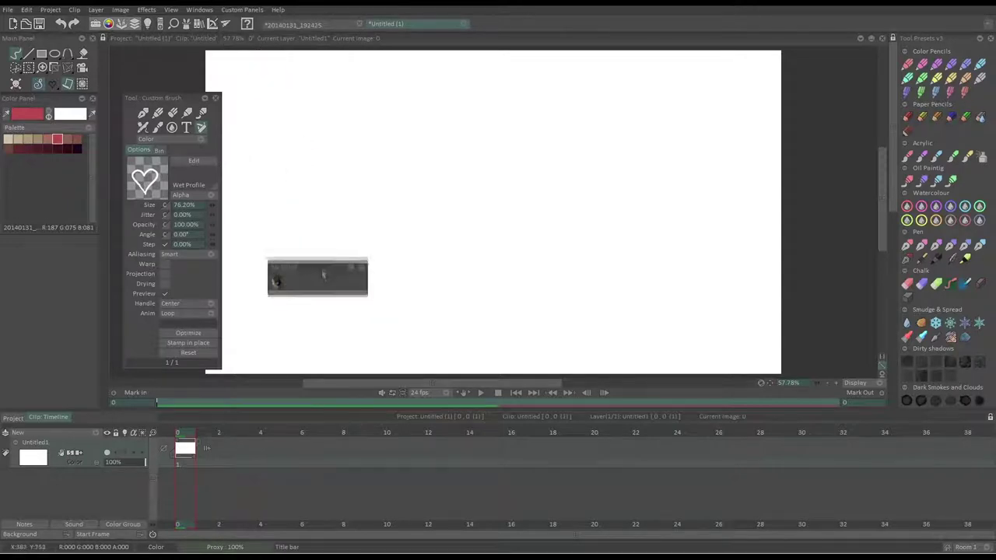
drag(323, 274, 317, 188)
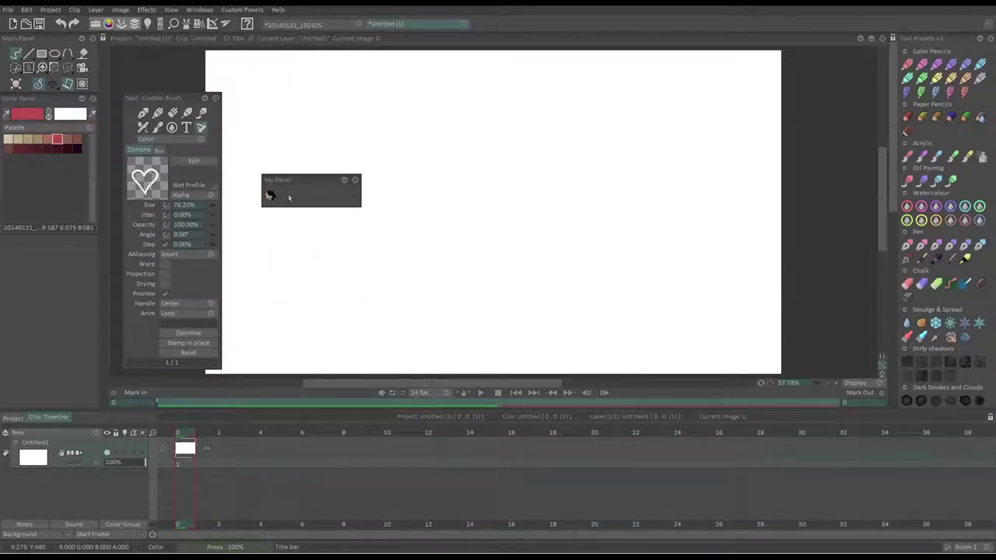
right_click(288, 194)
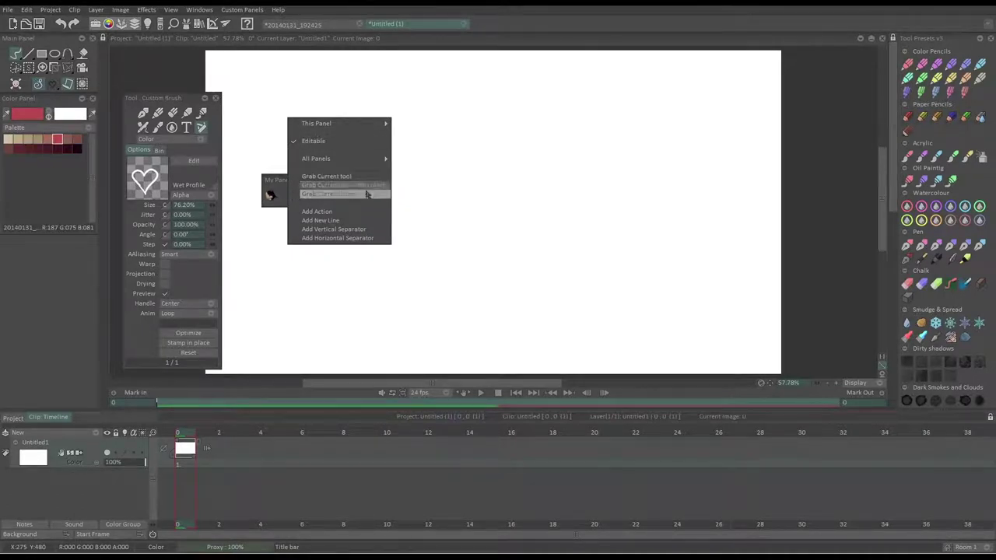
click(371, 187)
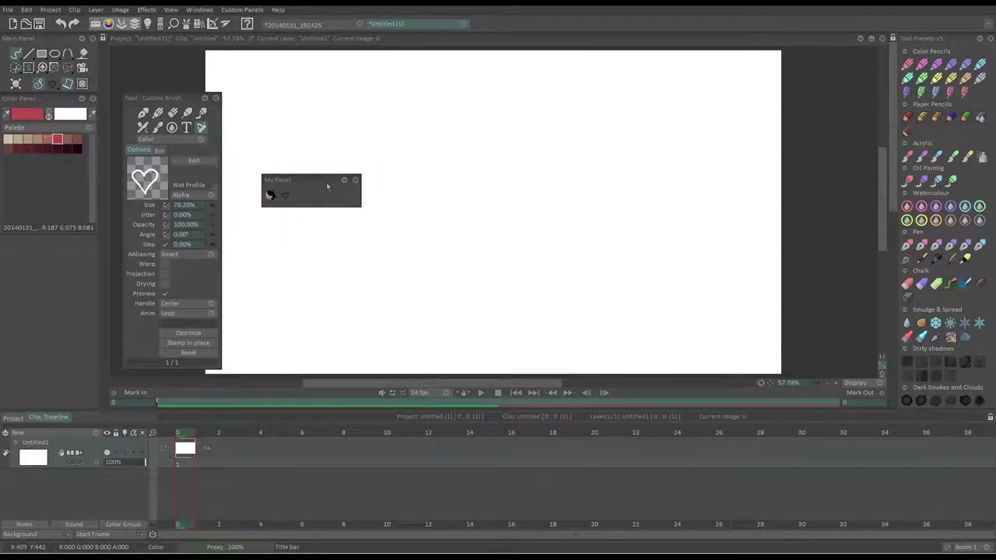
Test the saved black pencil and red heart brush from My Panel with a stroke each
click(269, 195)
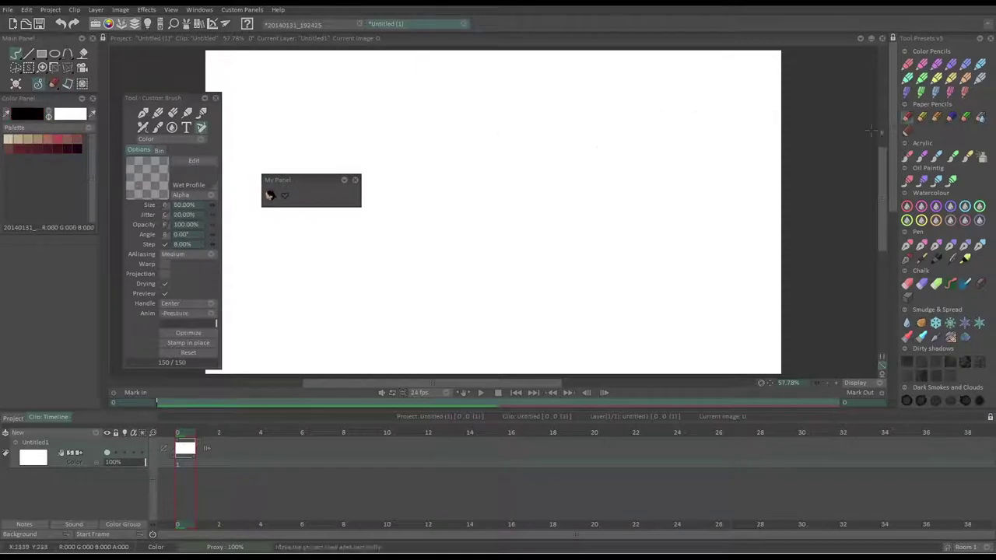
mouse_move(437, 119)
mouse_down()
mouse_move(456, 151)
mouse_move(391, 373)
mouse_up()
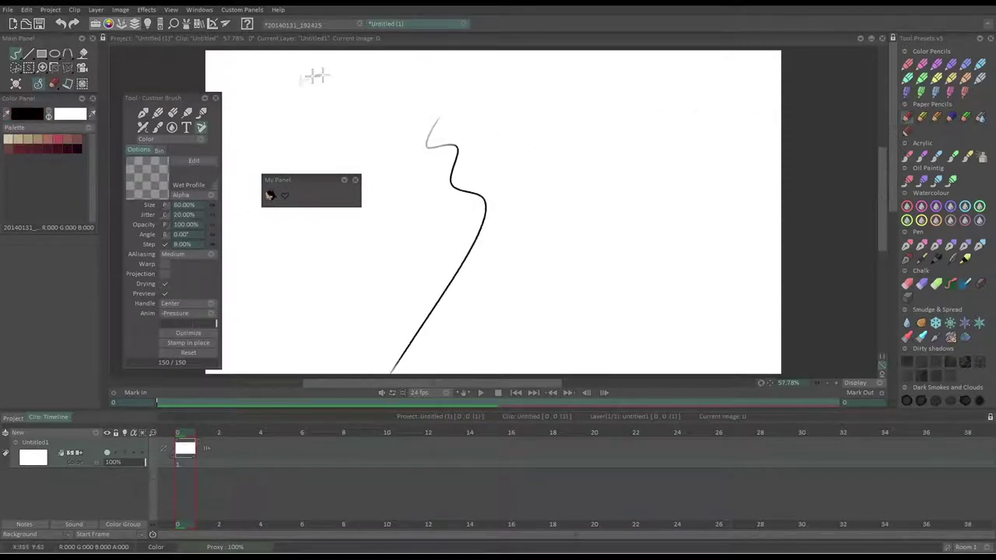
click(284, 195)
mouse_move(516, 102)
mouse_down()
mouse_move(573, 134)
mouse_move(679, 246)
mouse_move(739, 251)
mouse_up()
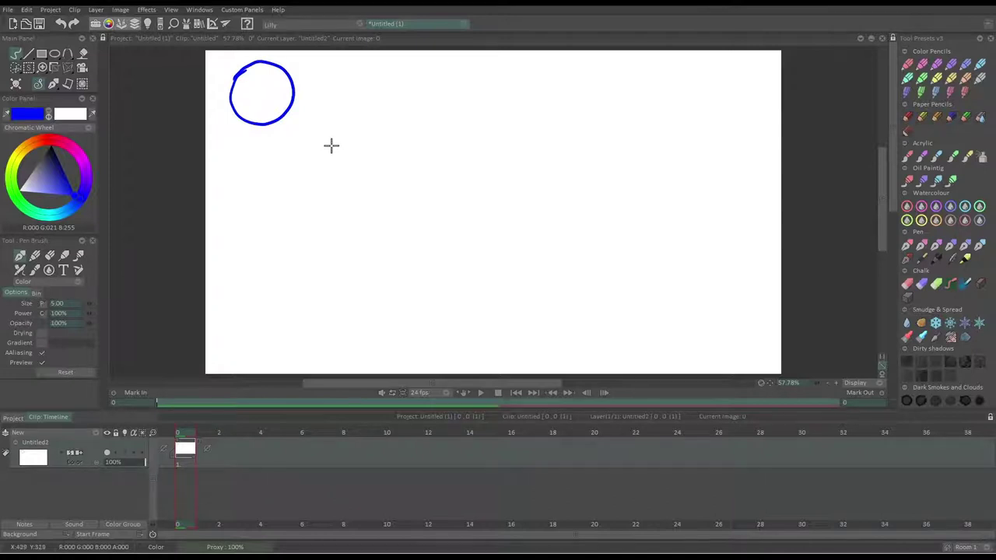
With onion skin on, draw the falling circle and the squashed ellipse on new images
key(Right)
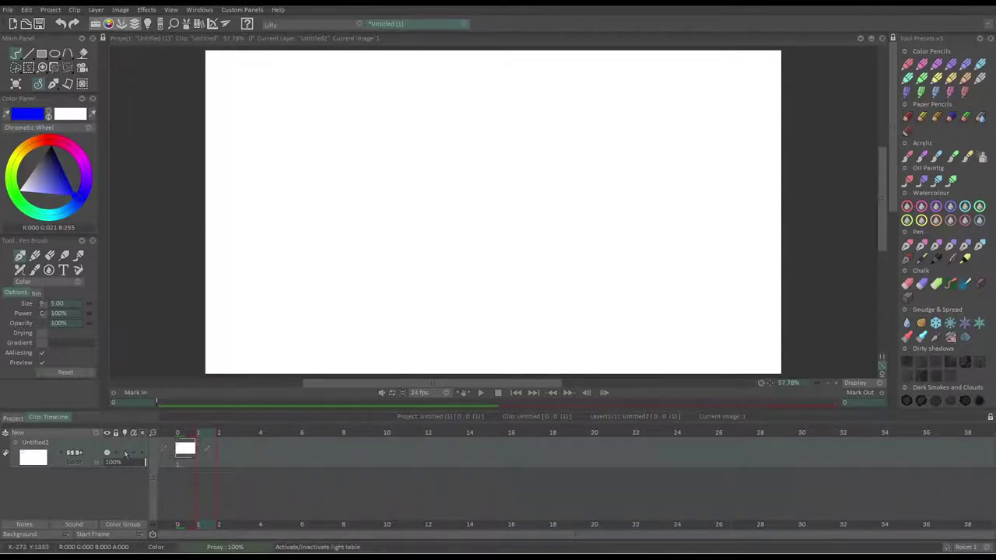
drag(240, 69, 243, 66)
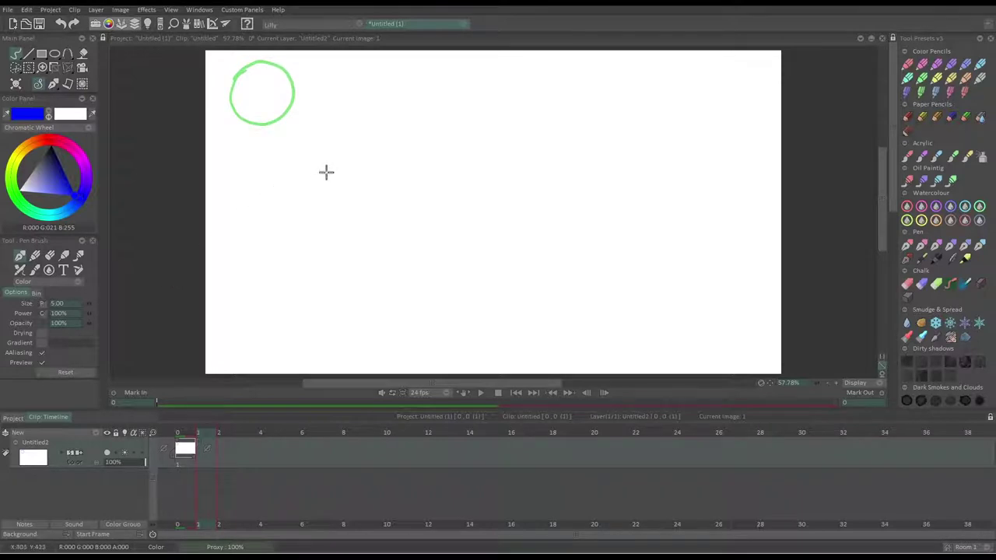
mouse_move(272, 115)
mouse_down()
mouse_move(262, 138)
mouse_move(311, 155)
mouse_move(312, 109)
mouse_move(267, 121)
mouse_move(295, 209)
mouse_move(358, 185)
mouse_move(295, 175)
mouse_move(322, 219)
mouse_move(381, 249)
mouse_move(371, 189)
mouse_move(439, 286)
mouse_move(386, 253)
mouse_up()
key(Right)
Draw the circles rising to the top right on two more images, then open the Light Table settings
key(Right)
key(Right)
key(Right)
mouse_move(453, 198)
mouse_down()
mouse_move(461, 269)
mouse_move(485, 205)
mouse_move(470, 232)
mouse_up()
key(Right)
mouse_move(485, 189)
mouse_down()
mouse_move(486, 224)
mouse_move(477, 187)
mouse_up()
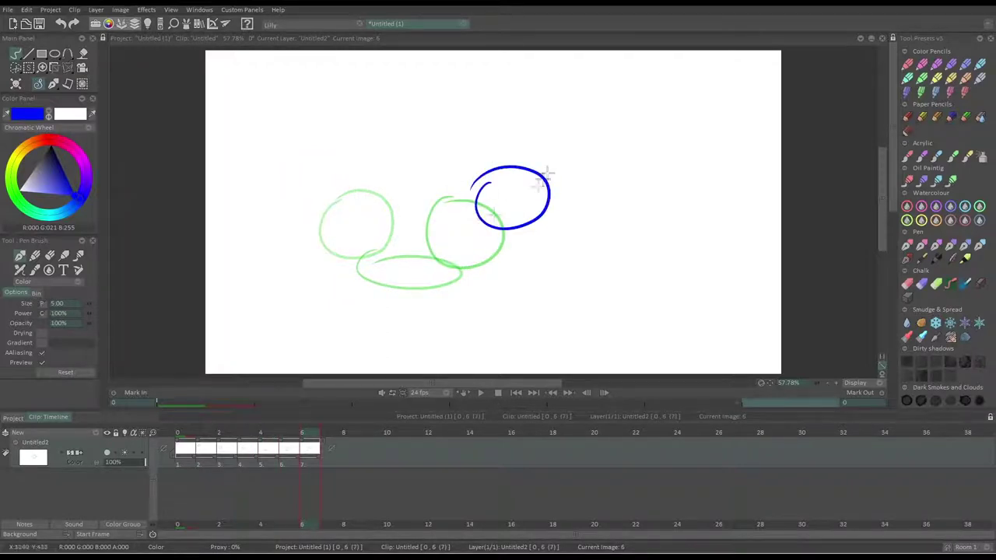
key(Right)
mouse_move(548, 128)
mouse_down()
mouse_move(531, 178)
mouse_move(602, 149)
mouse_move(531, 126)
mouse_up()
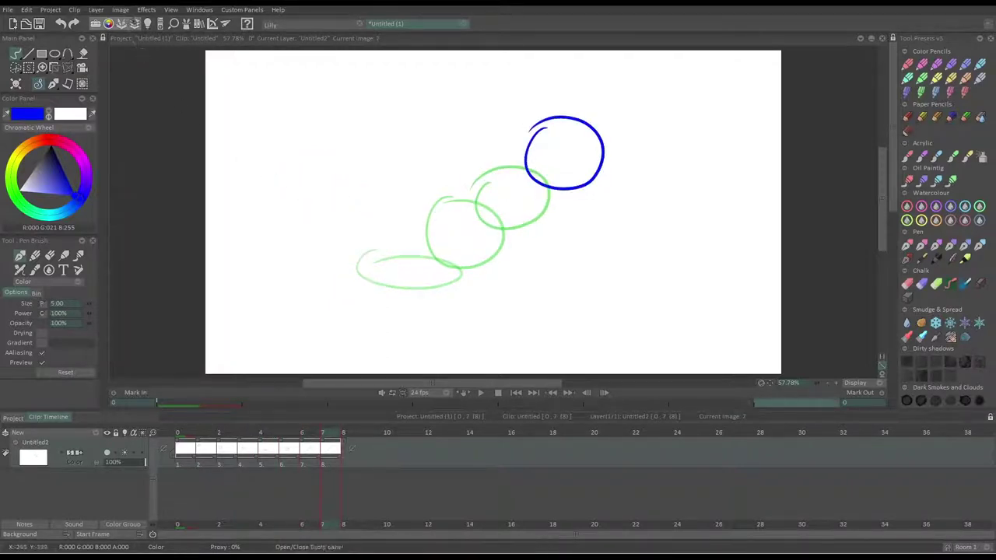
click(147, 24)
On image 4, test shifting the onion-skin offset, turn shifting off, and close the Light Table
key(Left)
key(Left)
key(Left)
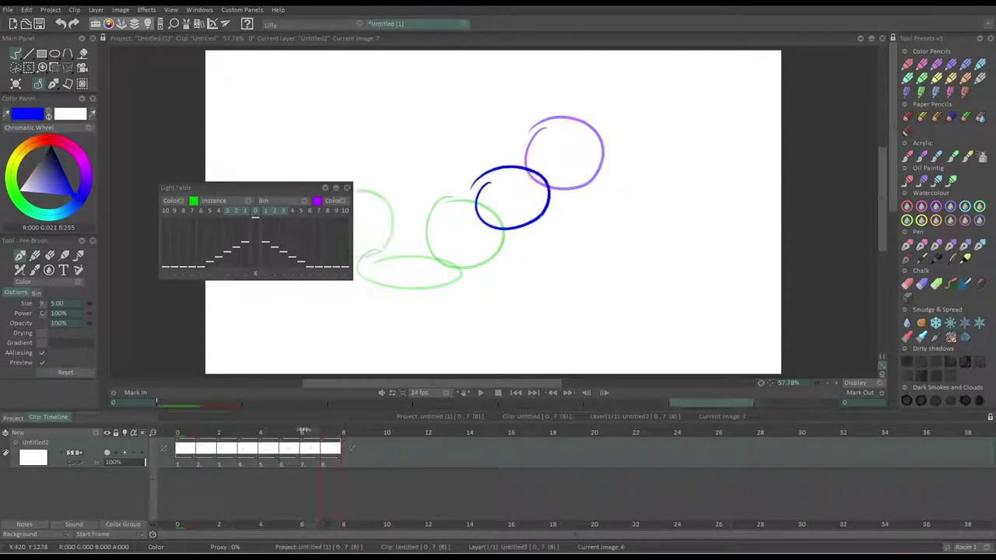
click(248, 274)
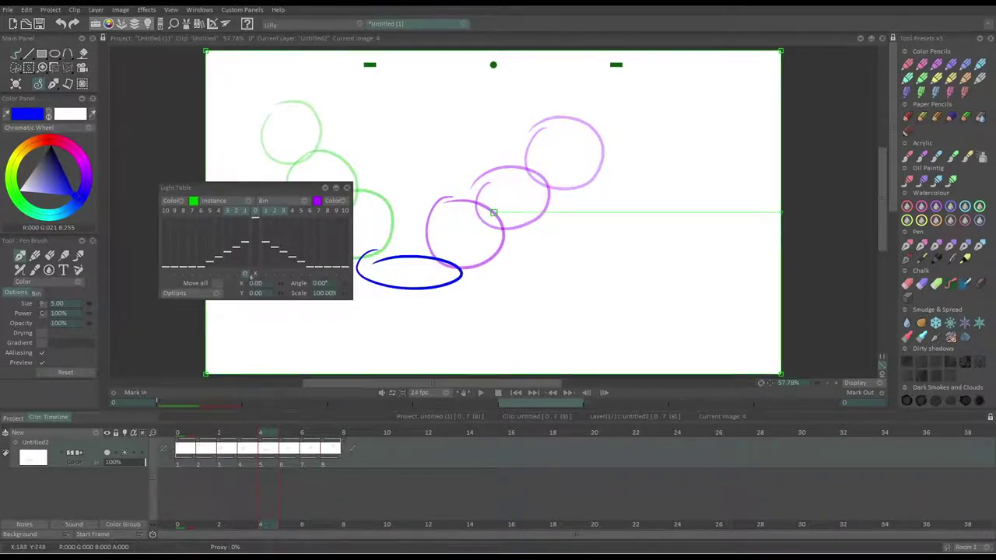
drag(481, 201, 542, 238)
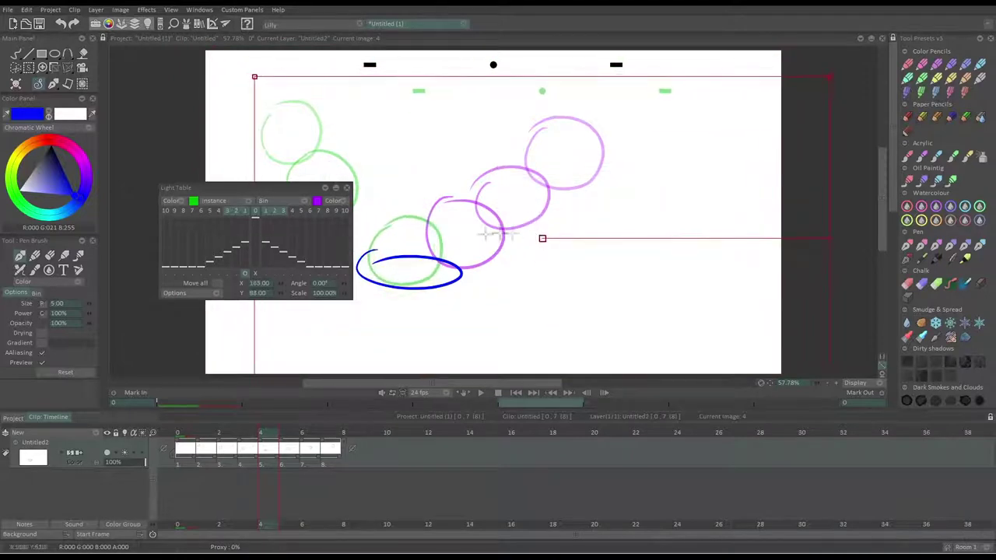
click(254, 275)
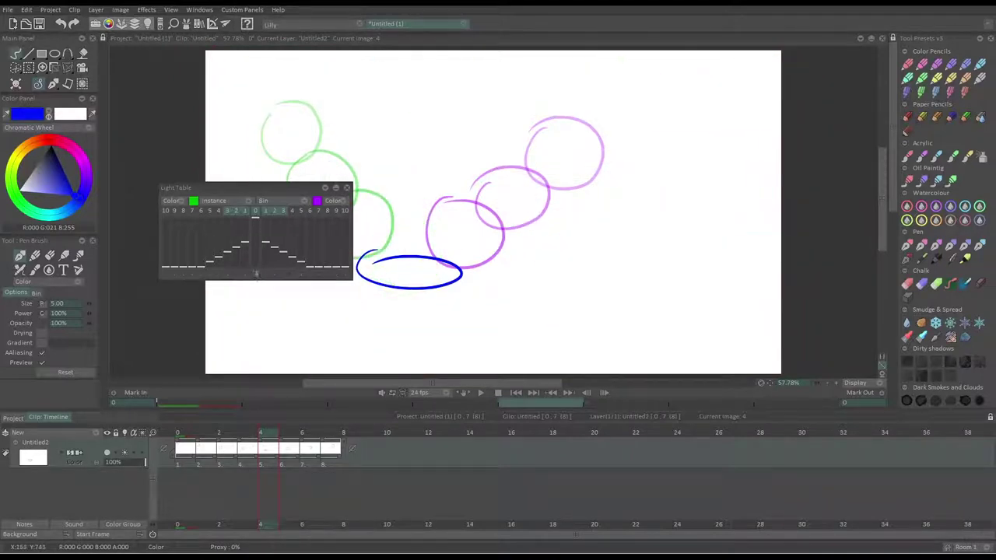
click(348, 187)
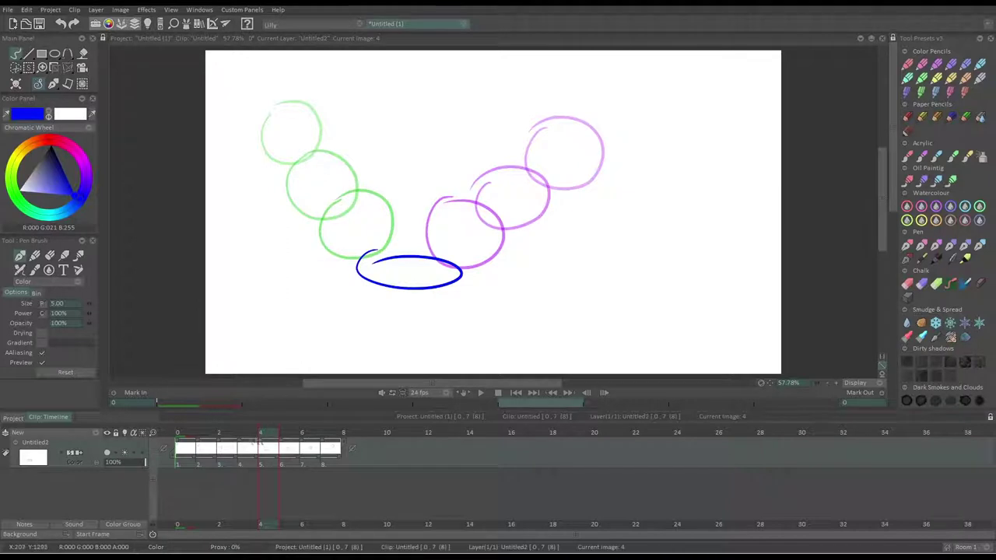
Play the bouncing-circle animation, stop it, and jump back to the first frame
key(Return)
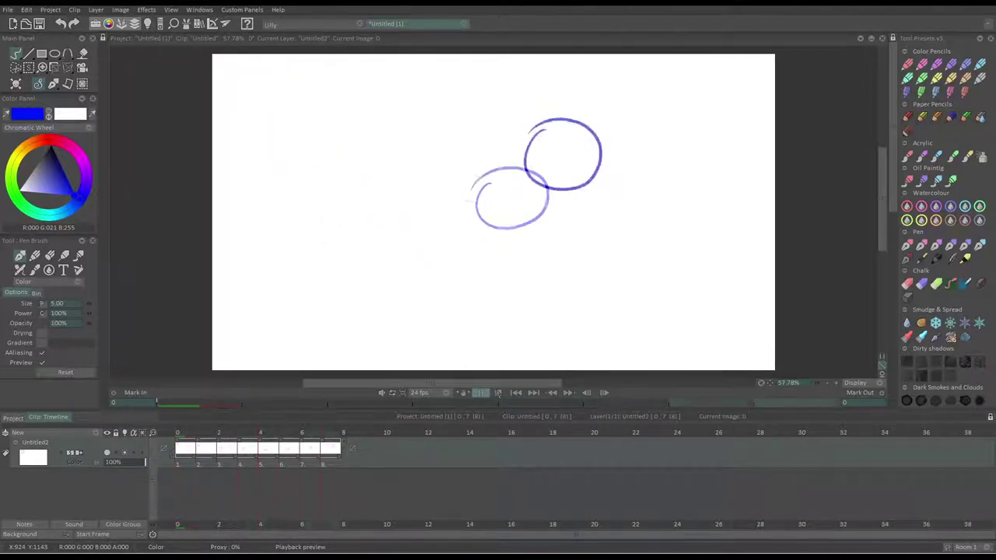
click(499, 394)
click(499, 394)
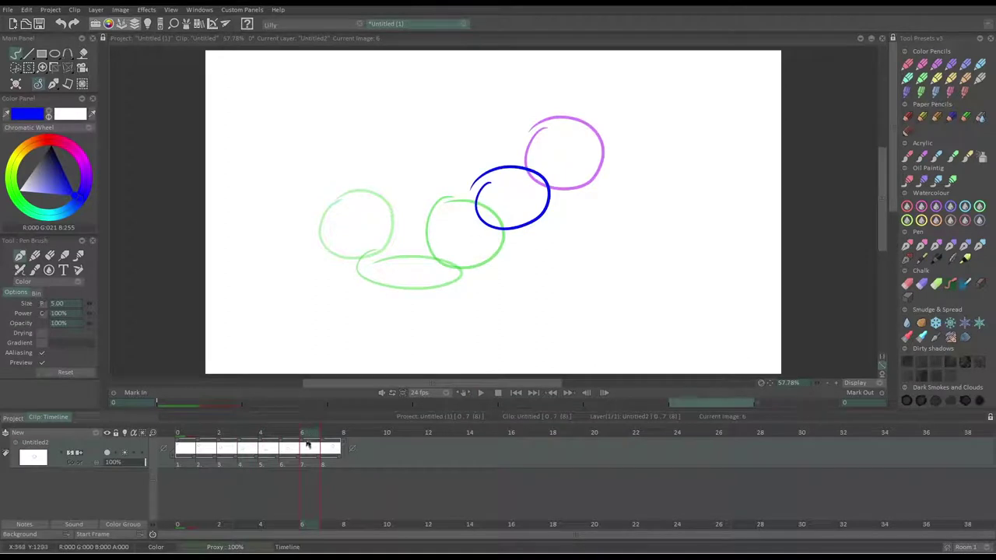
click(190, 450)
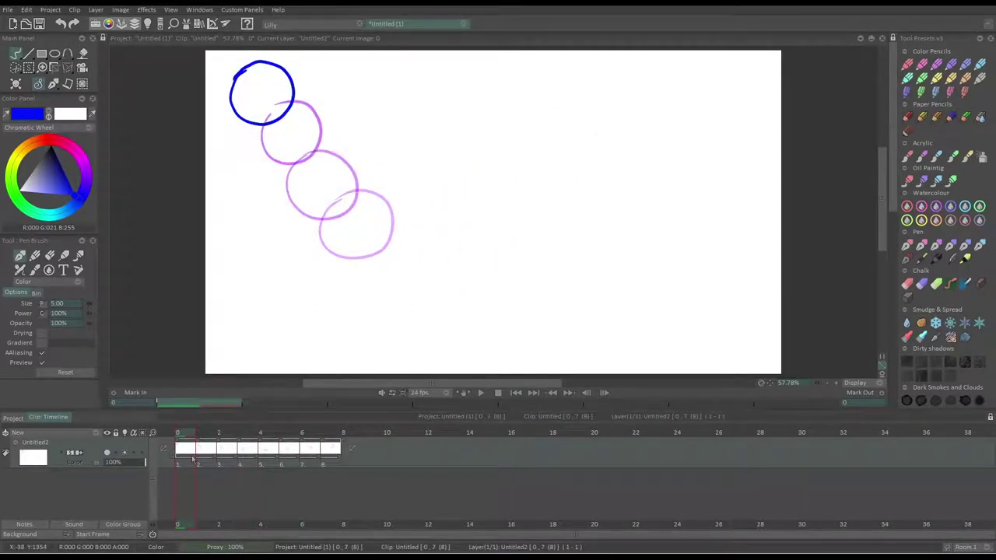
Hold drawings 1 and 3 for two extra frames, scrubbing the timeline to check the gaps
drag(197, 457, 235, 458)
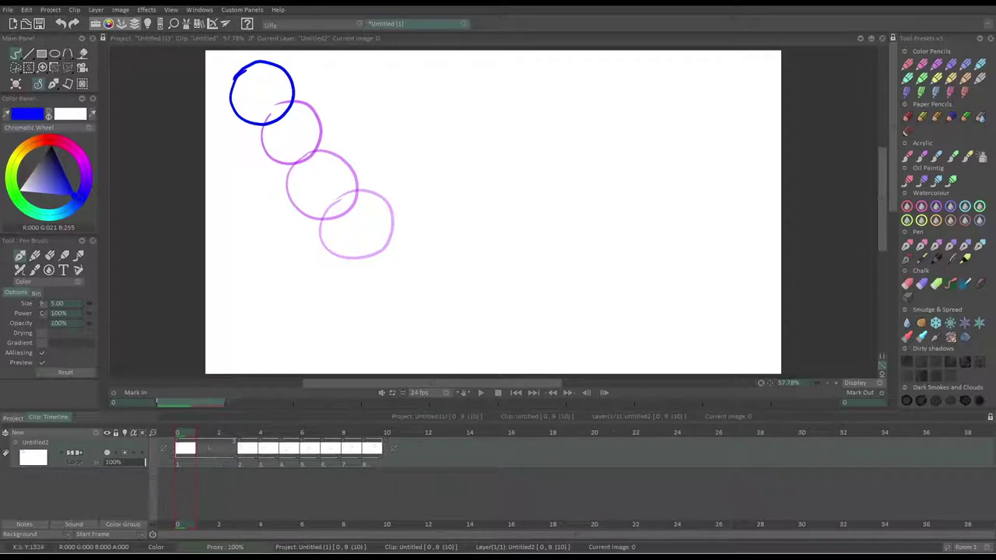
click(209, 433)
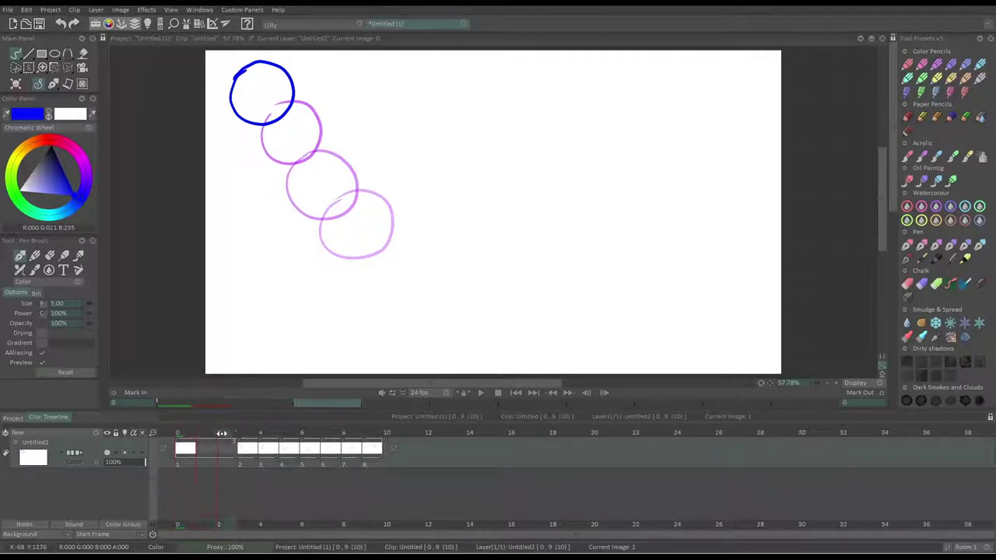
click(185, 435)
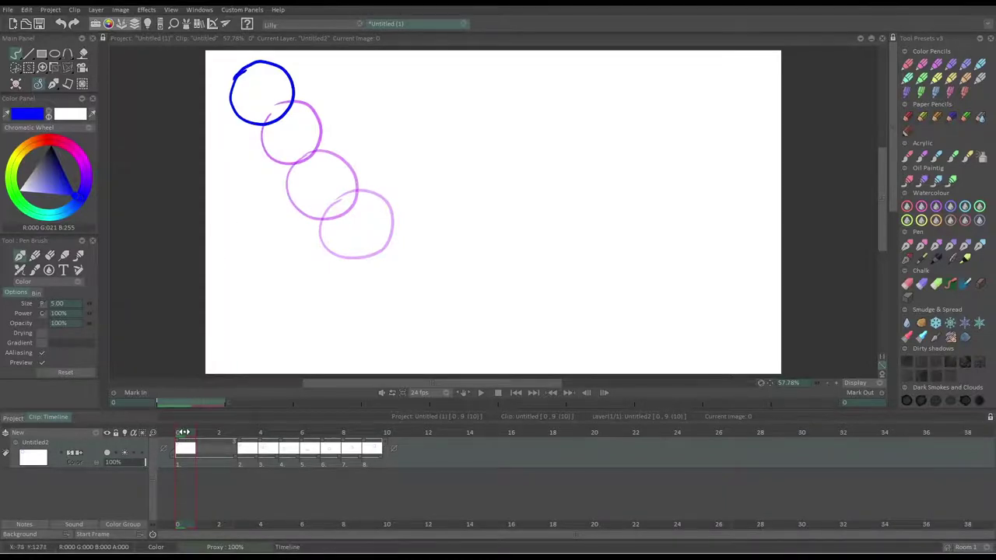
mouse_move(184, 432)
mouse_down()
mouse_move(230, 432)
mouse_move(280, 459)
mouse_move(342, 459)
mouse_up()
click(352, 447)
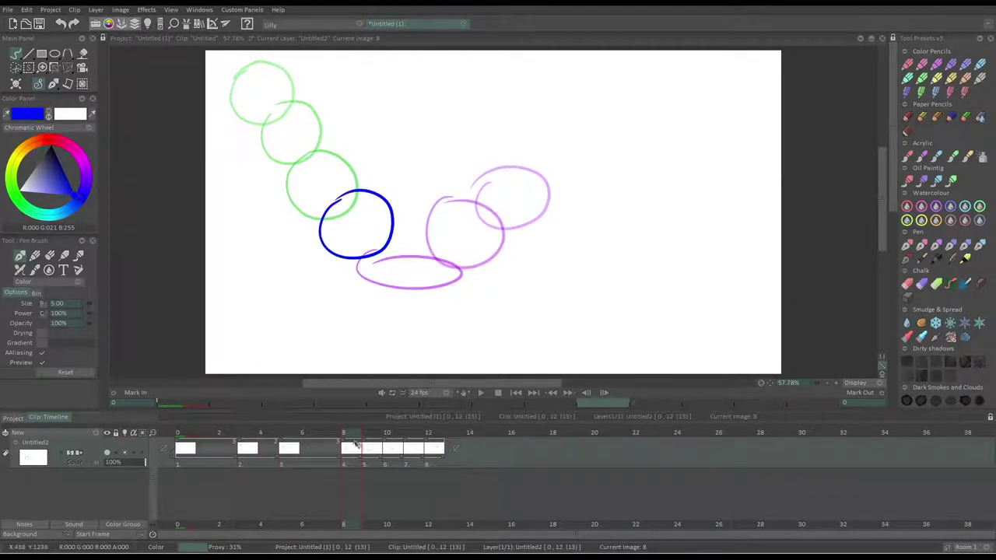
Hold drawings 4 through 8 for two extra frames each and play the retimed animation
drag(364, 460, 652, 460)
click(411, 432)
click(438, 432)
click(470, 432)
click(531, 432)
click(594, 432)
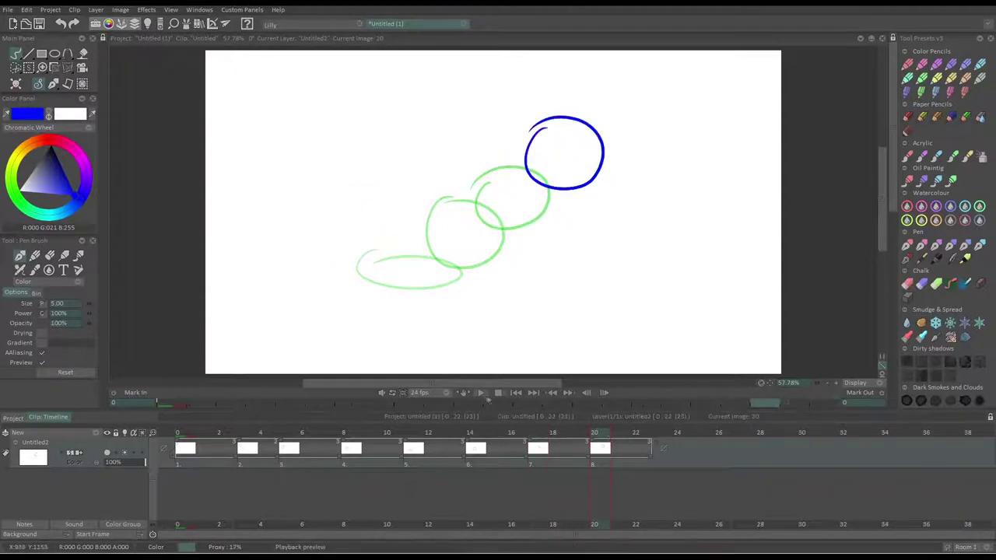
click(481, 393)
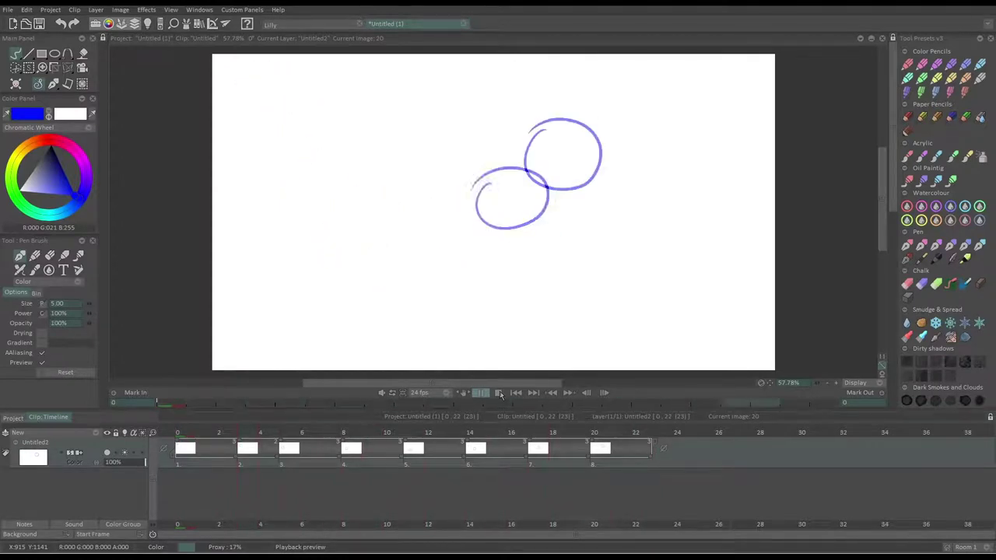
Stop the retimed circle animation playback
click(499, 393)
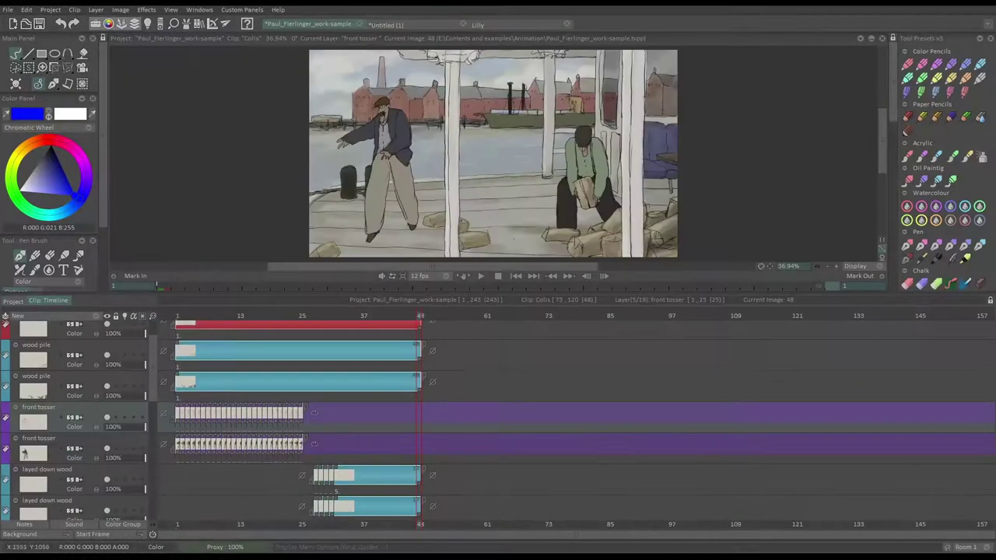
Start playback of the work-sample's Colis dockside clip
key(Return)
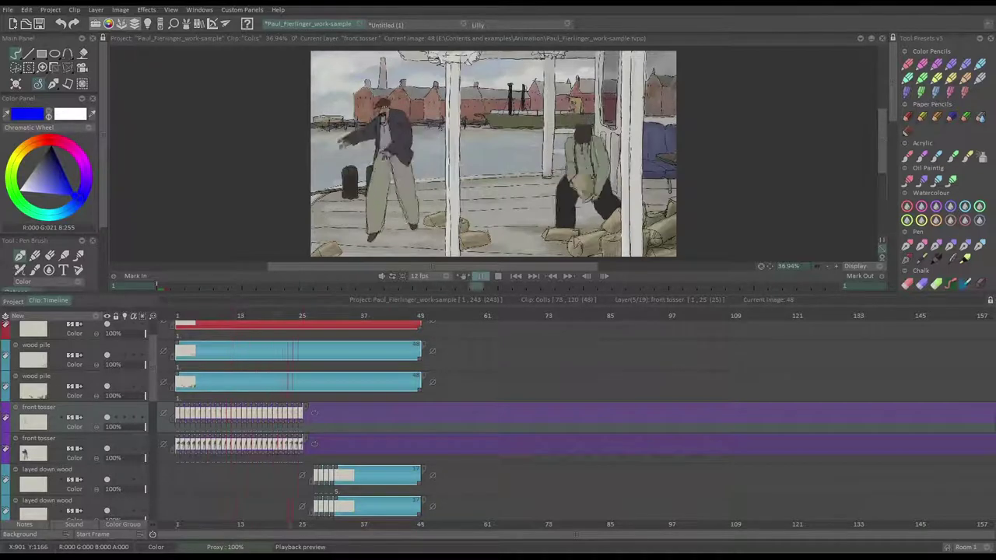
Stop at frame 30, toggle both front tosser layers' visibility, and make the upper one current
click(328, 315)
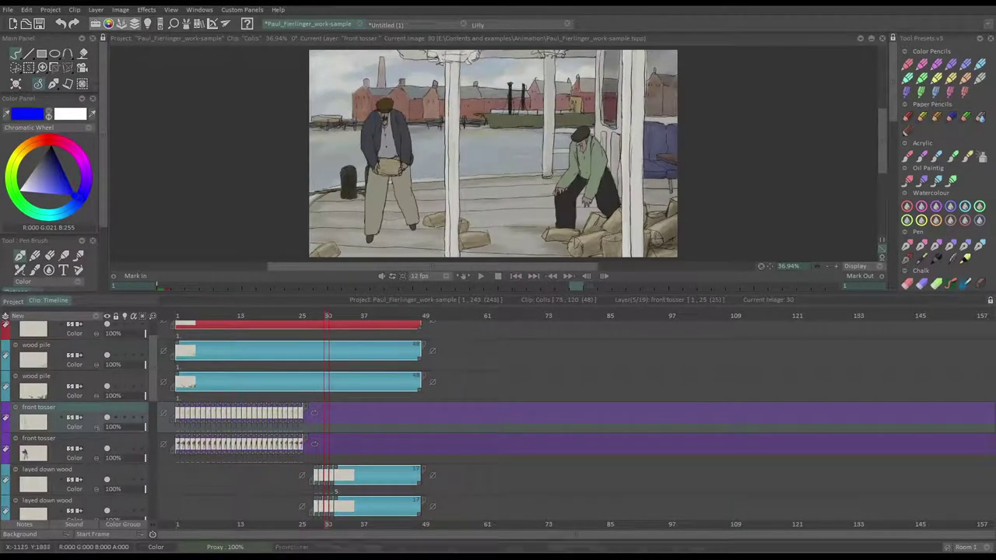
click(106, 418)
click(106, 418)
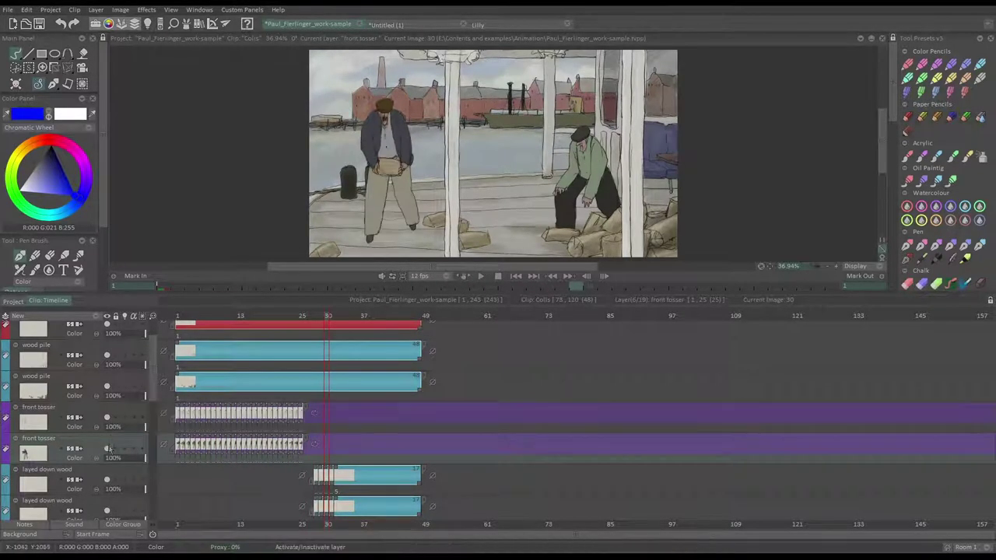
click(107, 450)
click(107, 449)
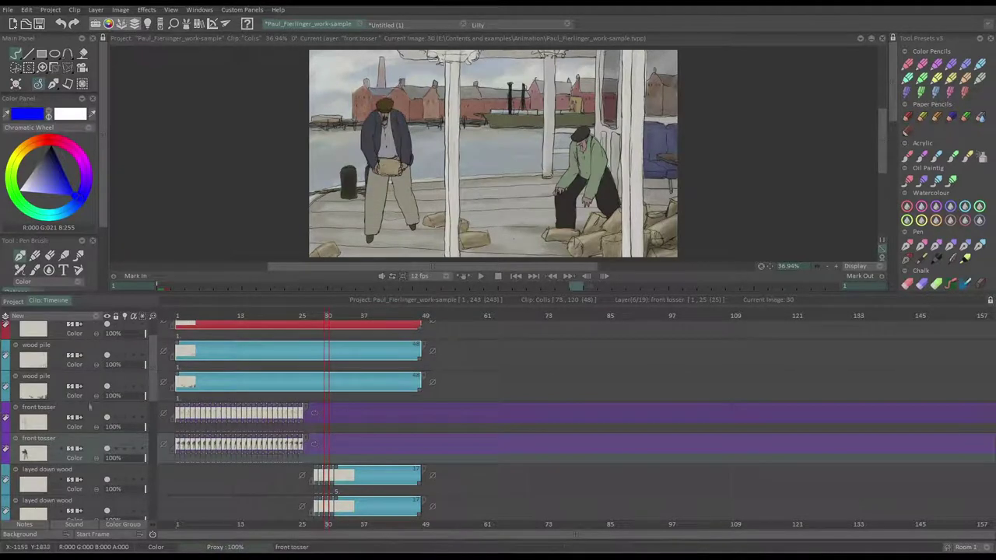
click(94, 413)
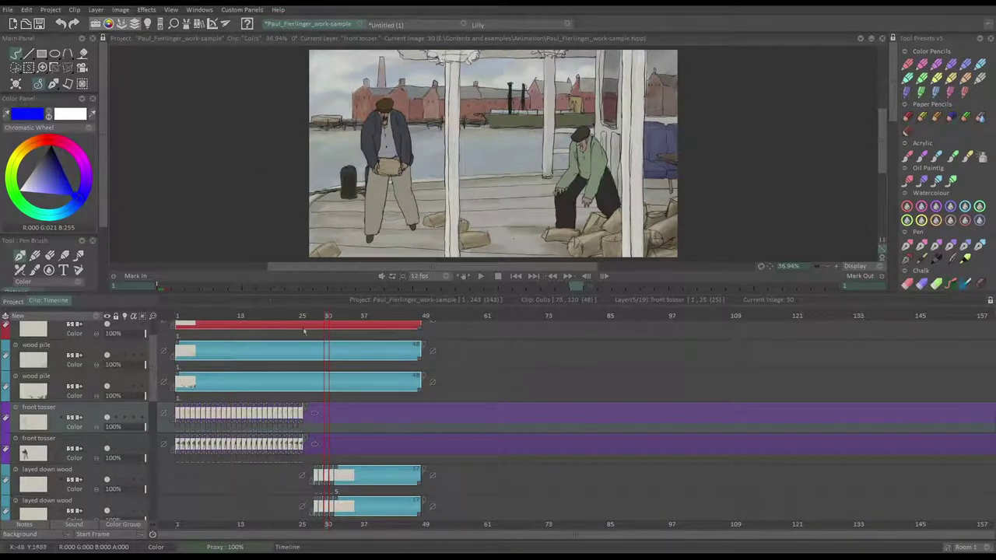
Set the front tosser clip's end repeat to Loop, scrub back to frame 5, then switch to Lilly
click(315, 417)
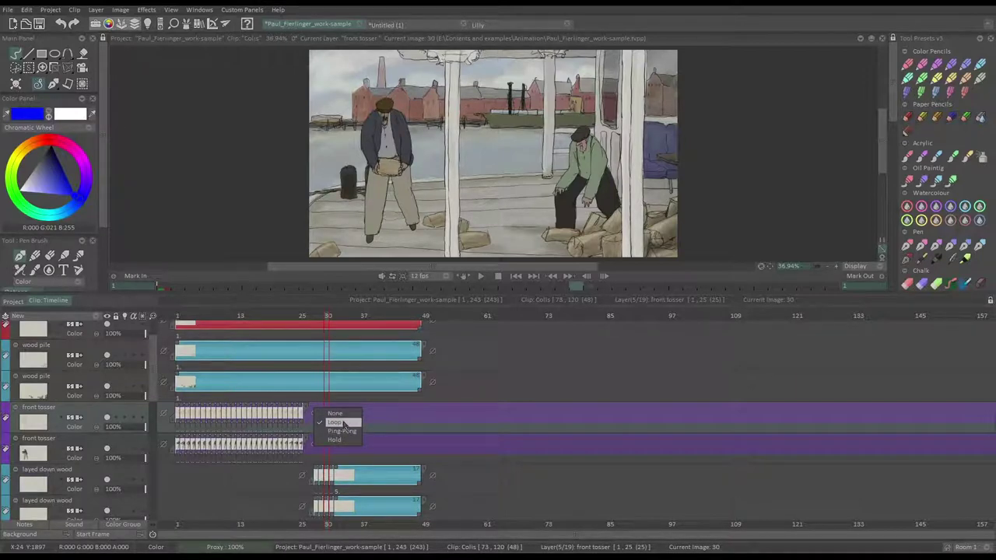
click(327, 316)
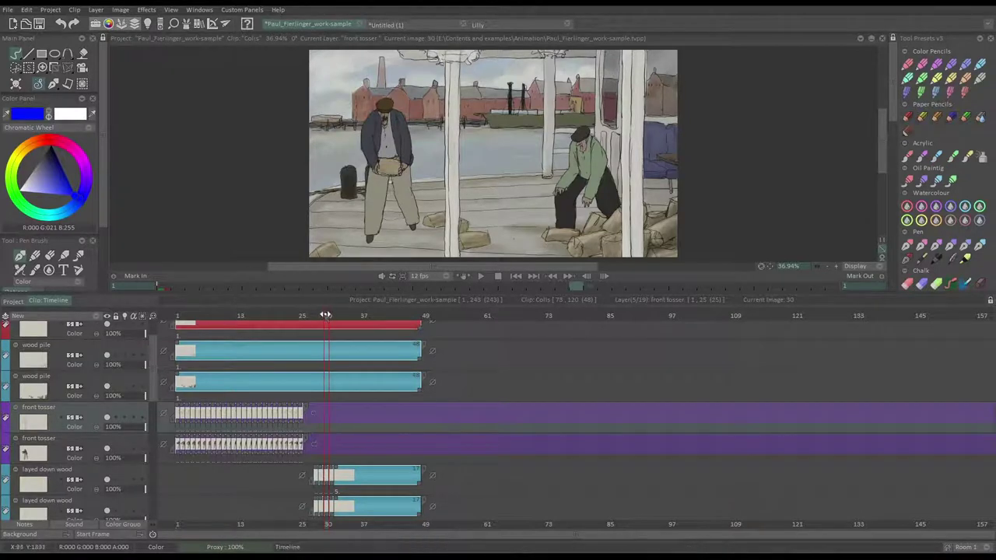
drag(327, 316, 181, 311)
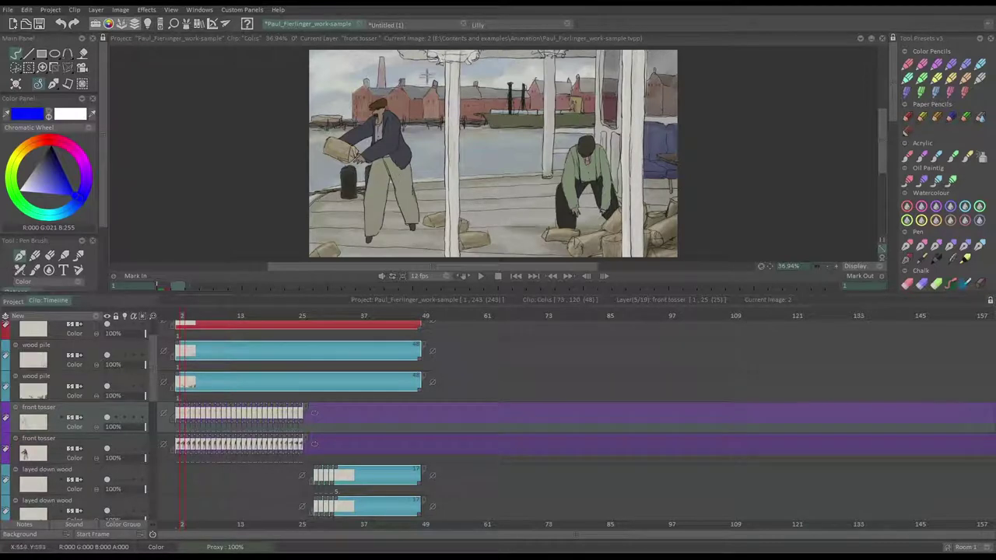
click(492, 25)
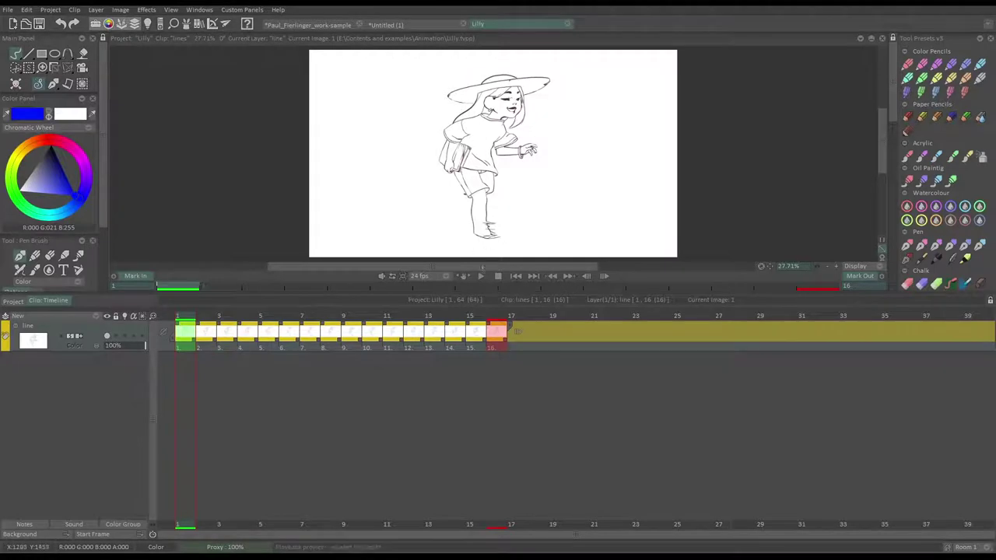
Play, stop and replay the Lilly walk, then lower the timeline splitter to enlarge the drawing area
click(480, 276)
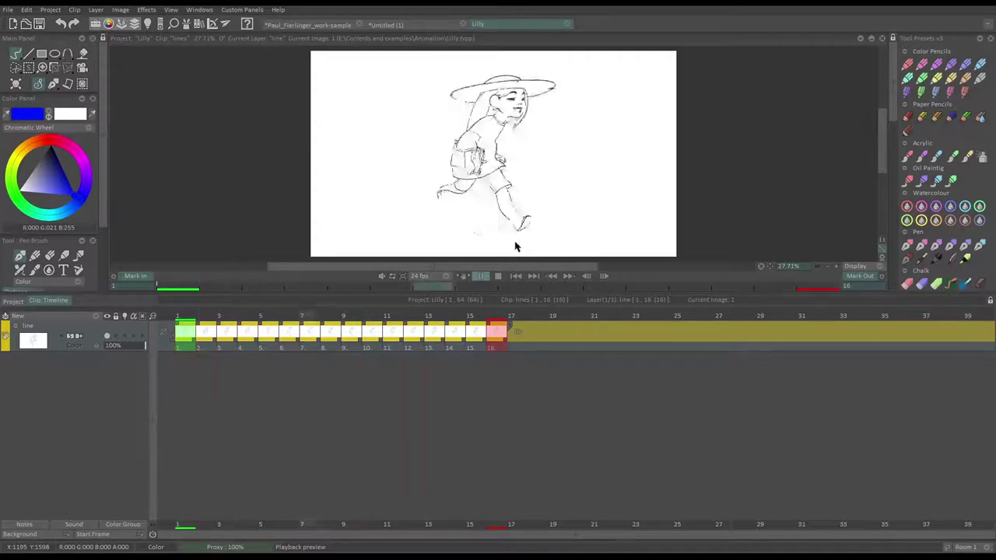
click(498, 276)
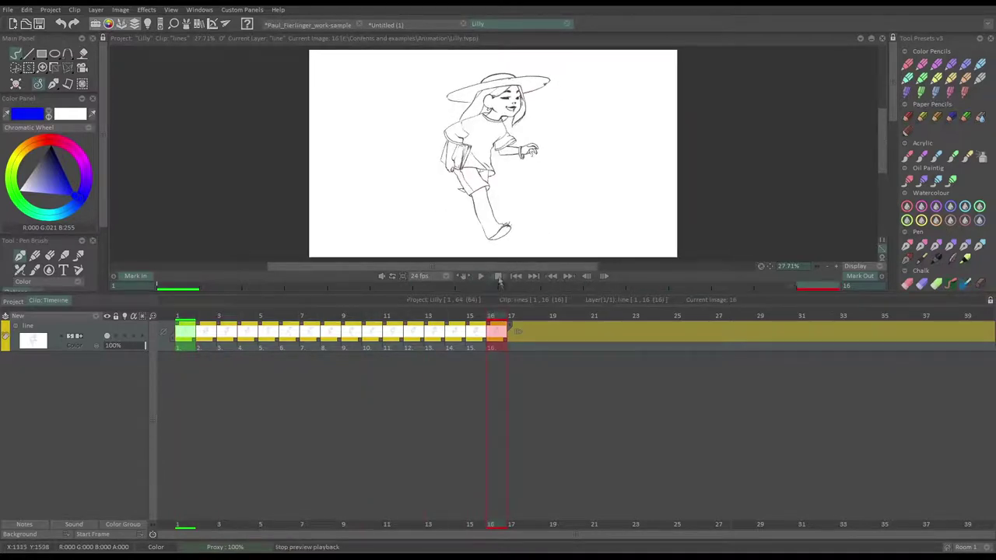
key(space)
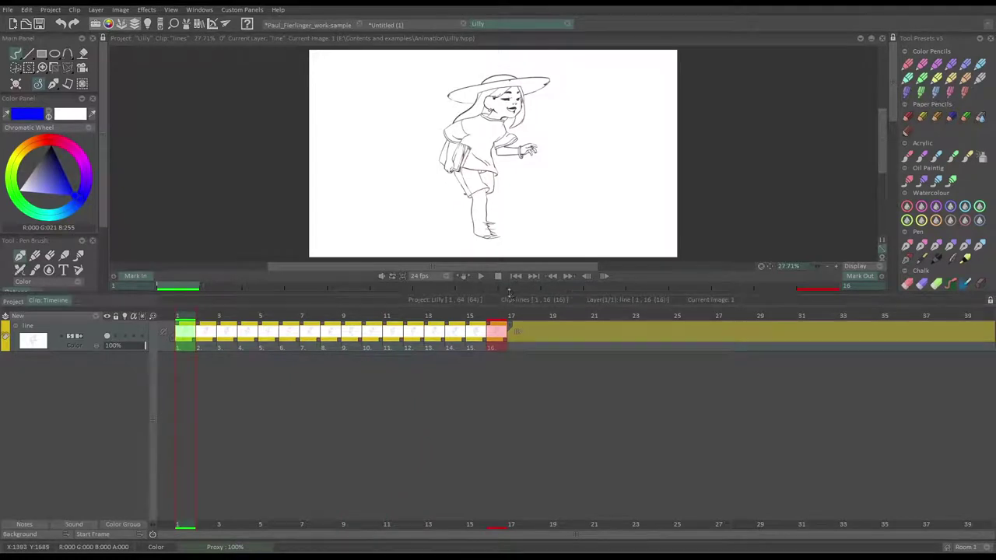
drag(512, 296, 511, 390)
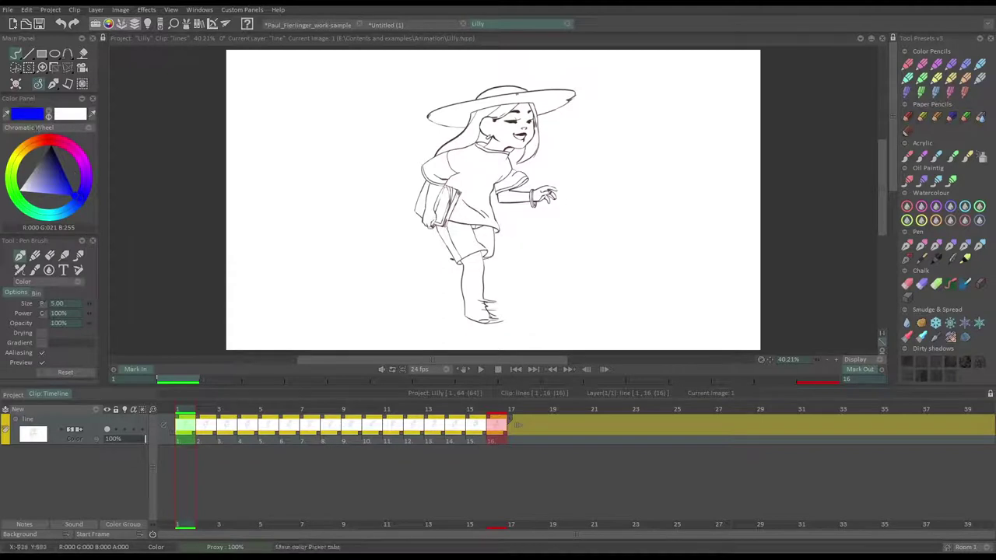
Choose the rectangle cutting tool, select the timeline drawings, and draw a rectangle around the girl
click(15, 67)
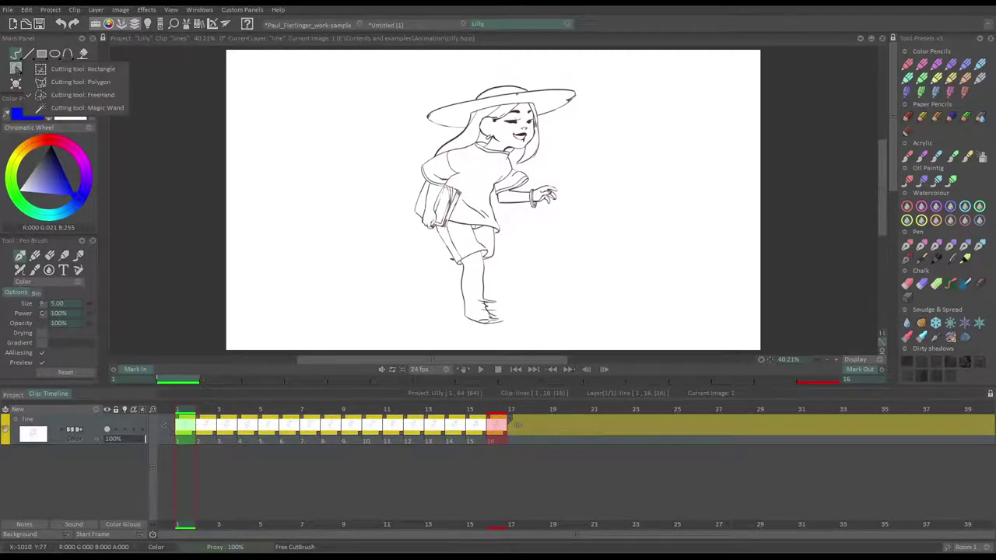
click(85, 68)
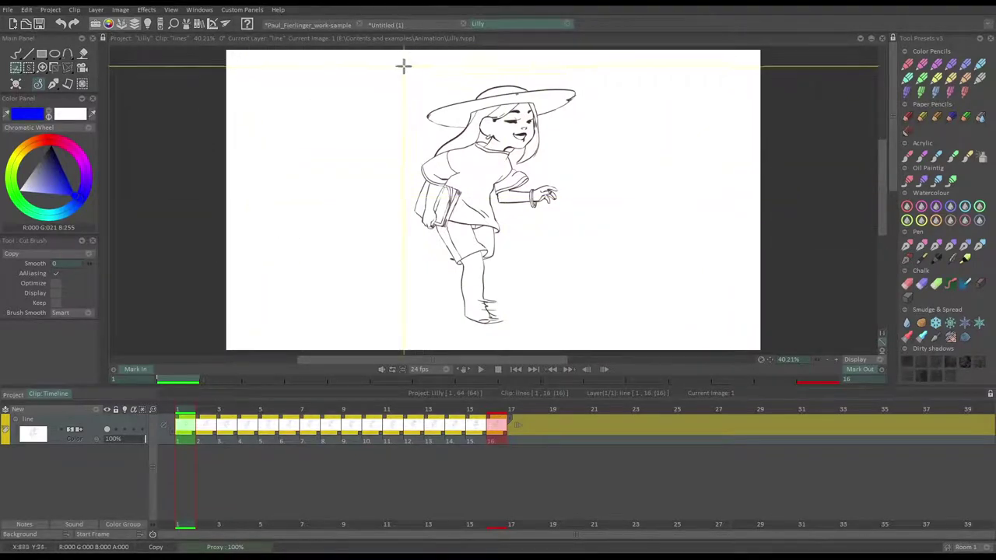
click(185, 442)
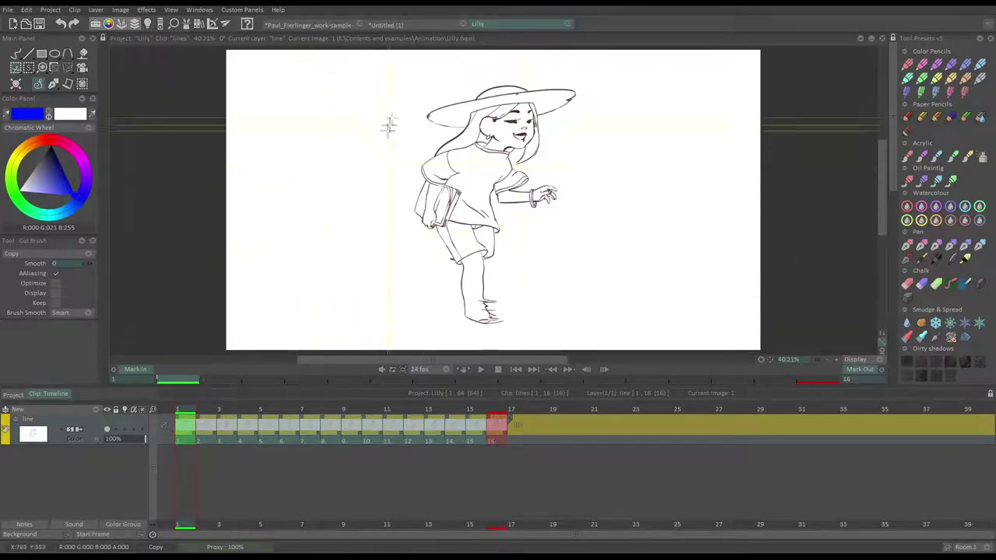
drag(391, 69, 583, 333)
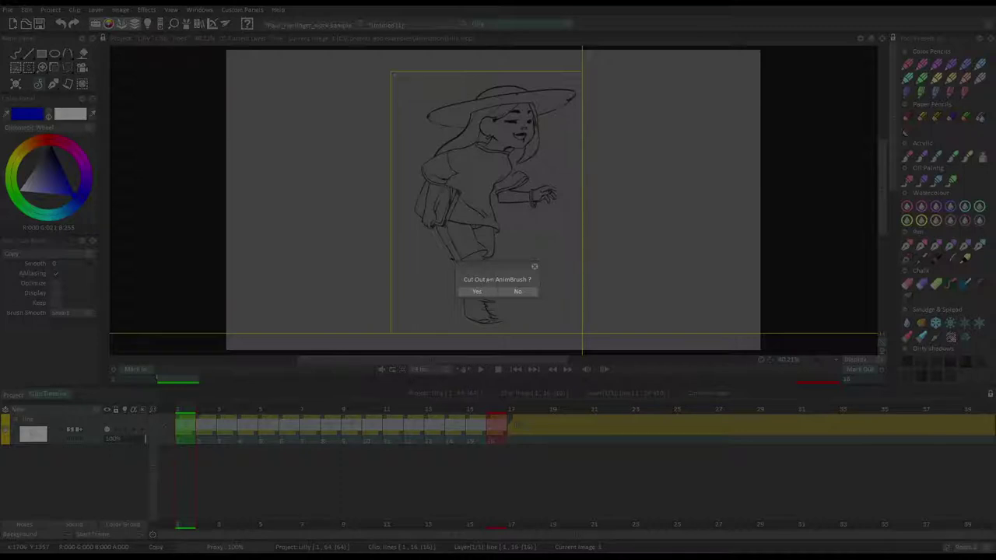
Capture the walking girl as an animated brush, stamp a test row, and undo it
click(477, 292)
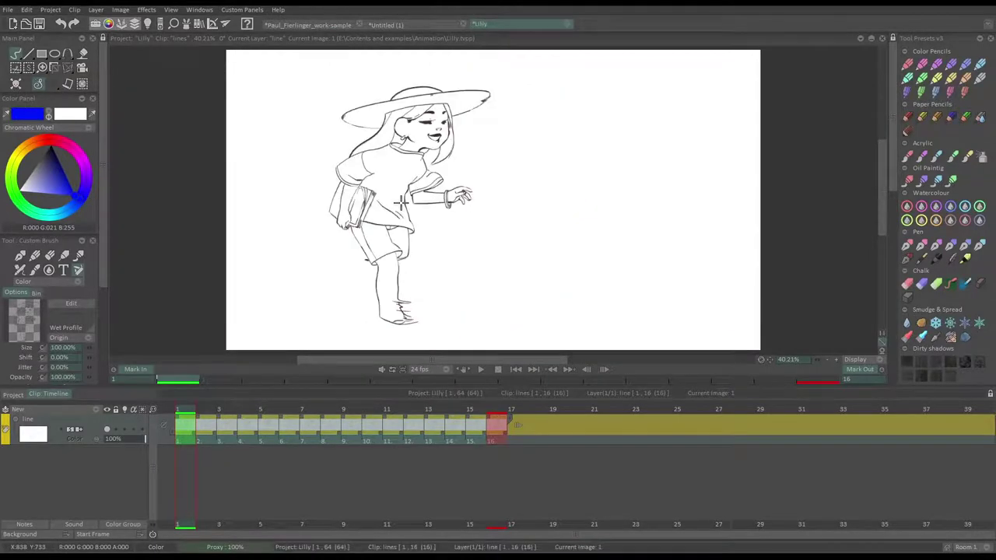
mouse_move(386, 198)
mouse_down()
mouse_move(589, 219)
mouse_move(664, 209)
mouse_move(691, 187)
mouse_up()
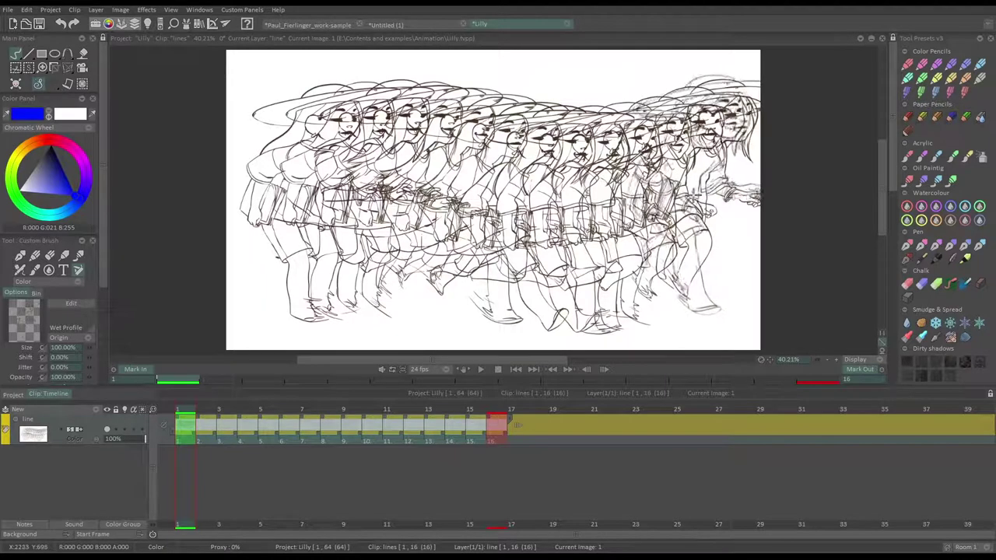
key(ctrl+z)
Stamp three more rows of looping walking girls across the canvas, then clear them all
mouse_move(66, 245)
mouse_down()
mouse_move(221, 80)
mouse_move(199, 72)
mouse_up()
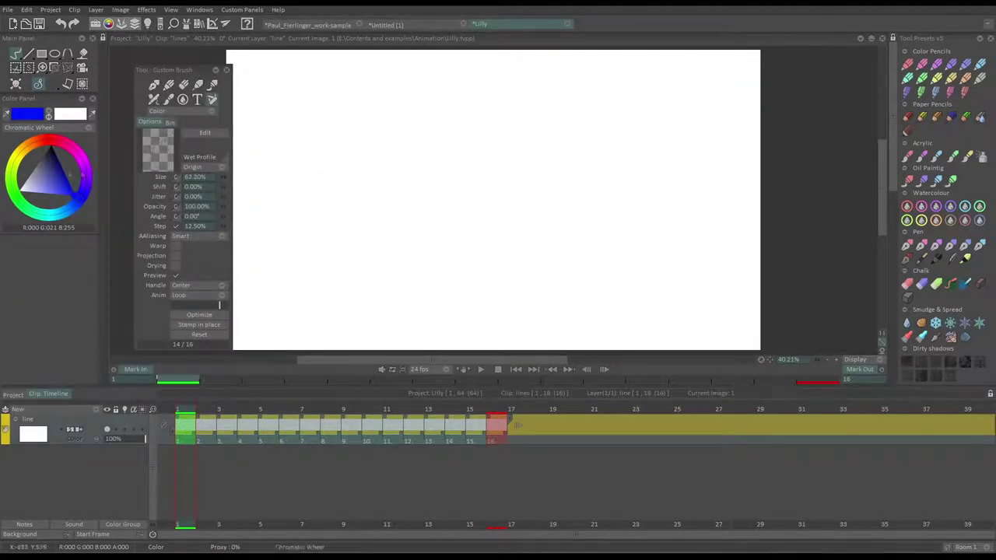
mouse_move(296, 144)
mouse_down()
mouse_move(337, 154)
mouse_move(605, 140)
mouse_move(713, 148)
mouse_up()
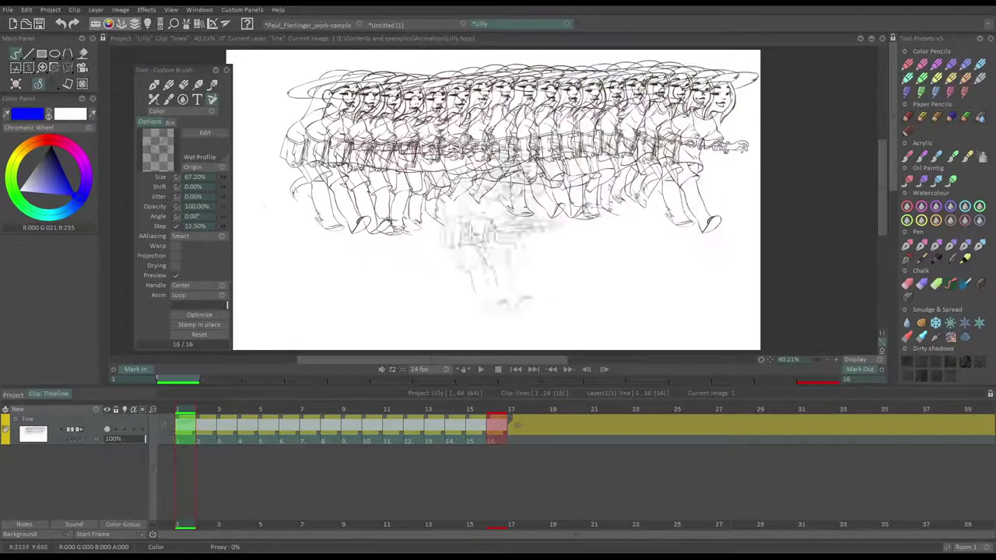
drag(299, 257, 712, 257)
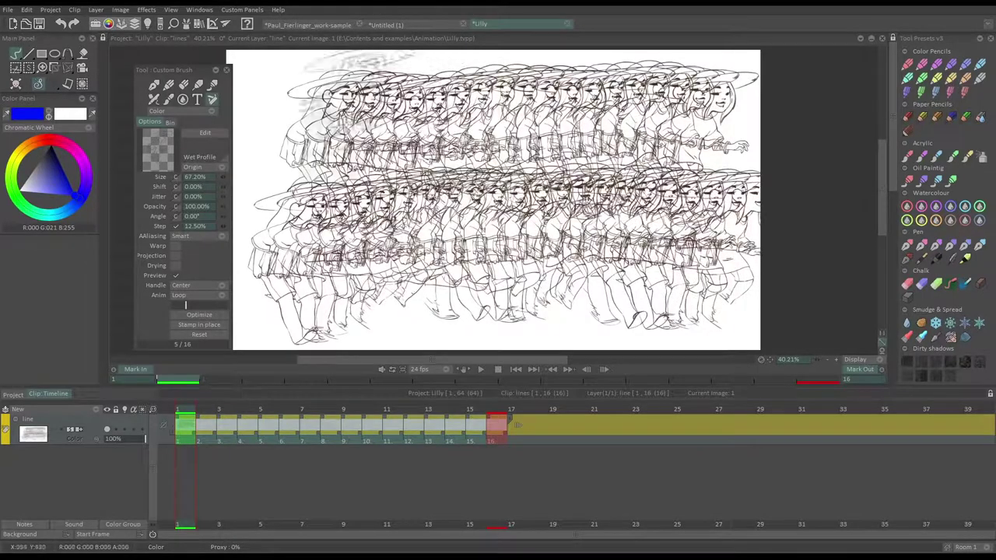
drag(354, 62, 312, 142)
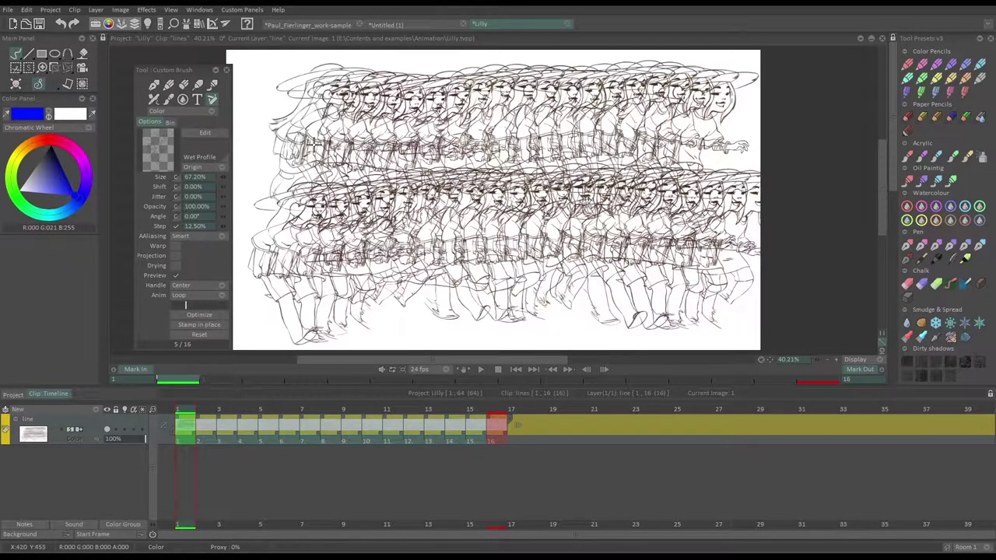
key(BackSpace)
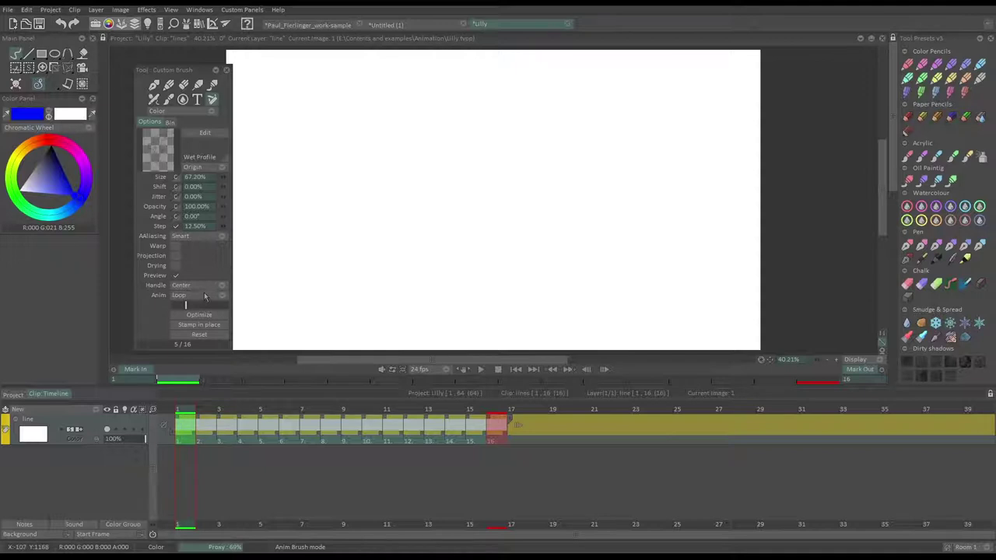
Set the brush animation mode to Once, stamp a test row of figures, and clear it
click(206, 297)
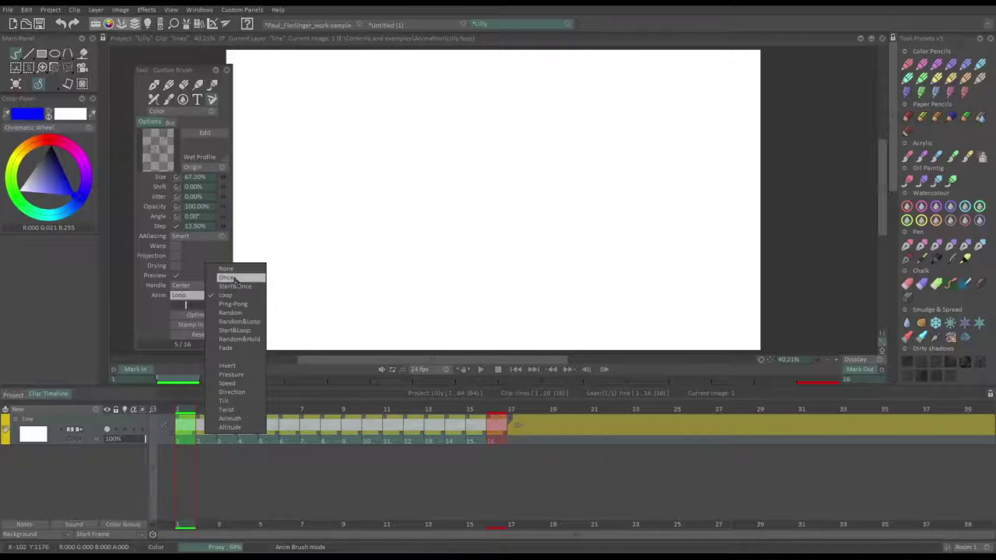
click(233, 278)
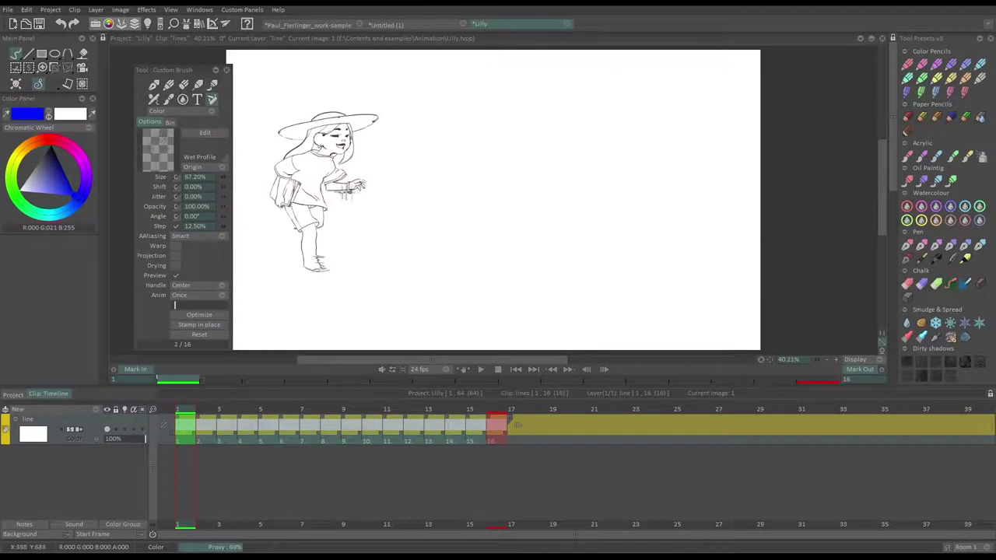
mouse_move(326, 194)
mouse_down()
mouse_move(733, 177)
mouse_move(851, 188)
mouse_up()
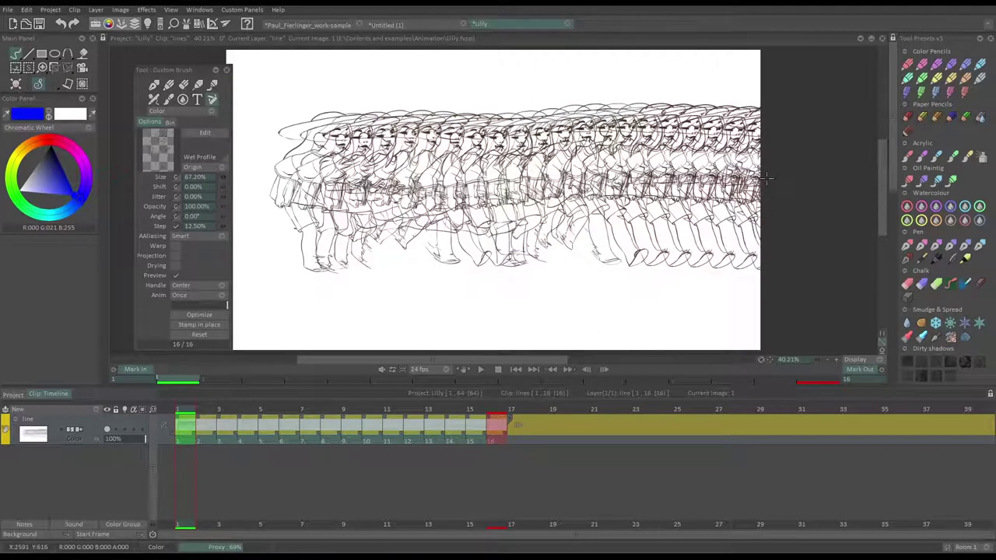
key(BackSpace)
Switch the brush animation mode to Random, stamp a test row, and clear the layer
click(206, 296)
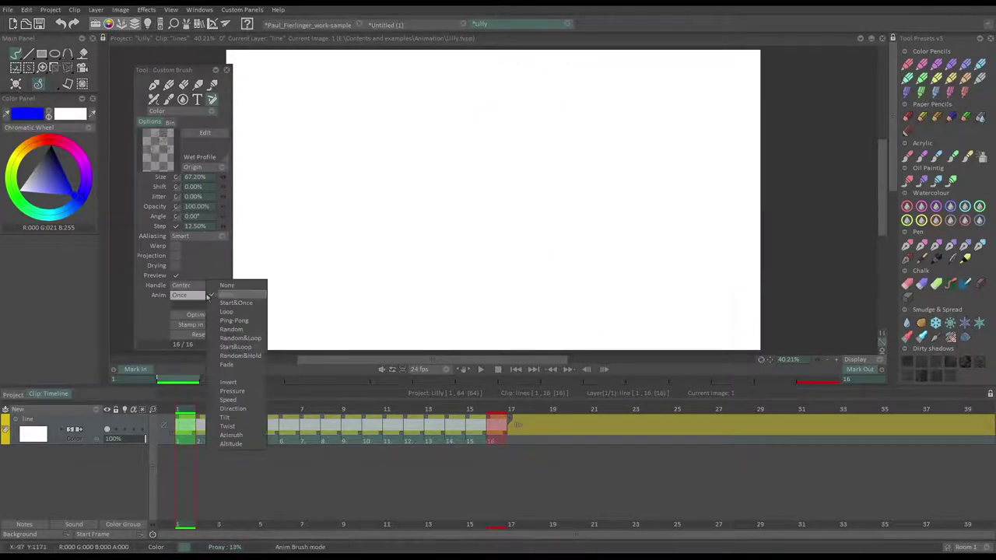
click(250, 330)
mouse_move(288, 187)
mouse_down()
mouse_move(471, 195)
mouse_move(693, 187)
mouse_up()
key(BackSpace)
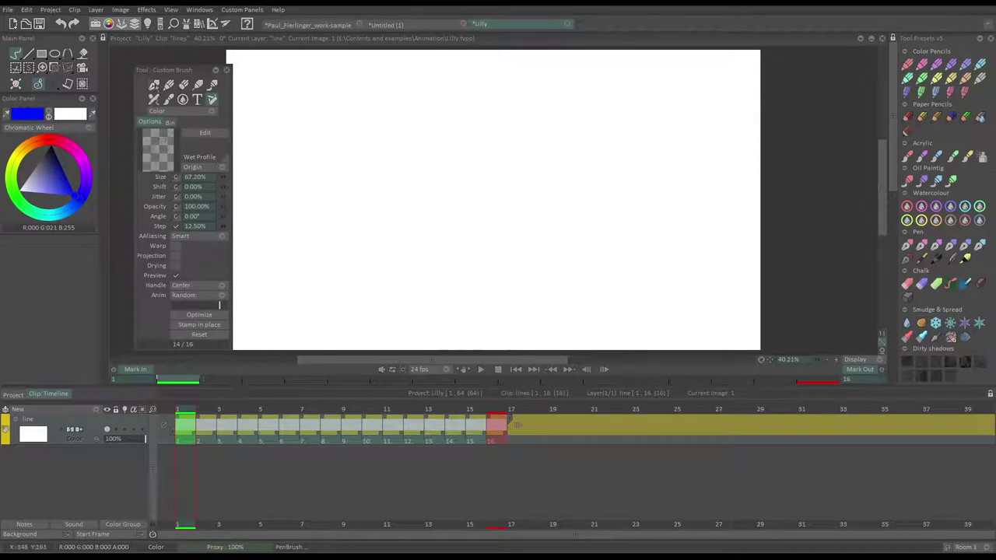
Choose the Nature grass brush, enlarge its size, and paint green grass across the canvas
click(153, 85)
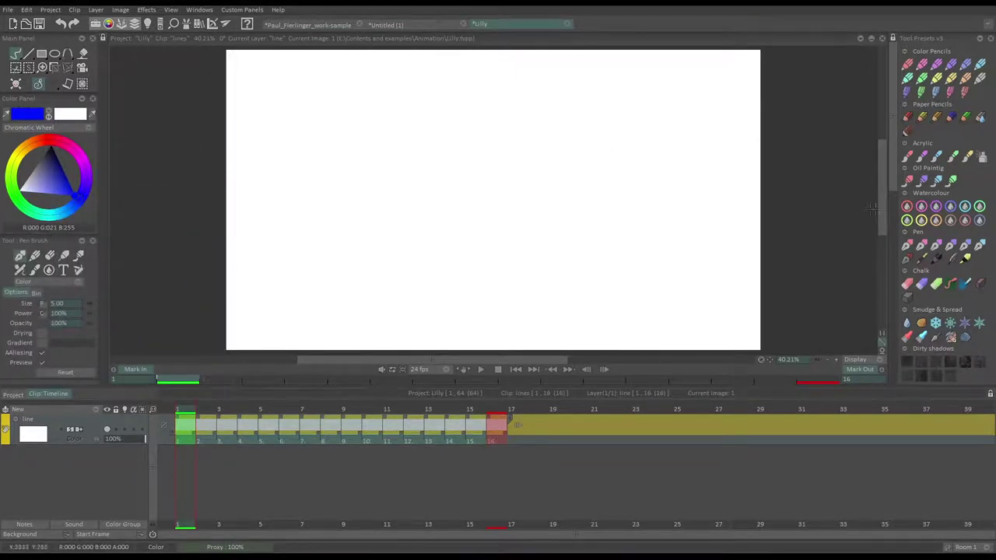
drag(895, 179, 896, 274)
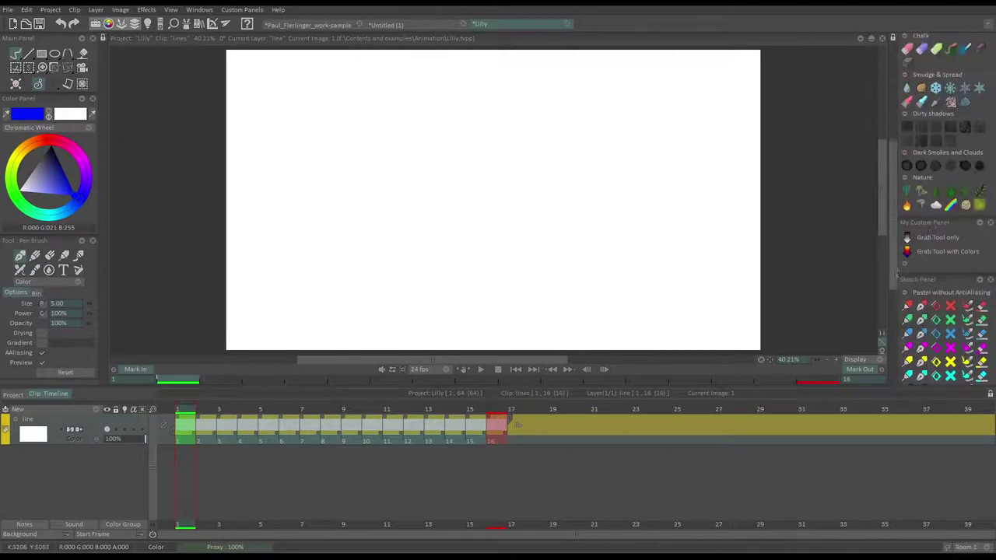
click(963, 199)
mouse_move(70, 242)
mouse_down()
mouse_move(180, 72)
mouse_move(180, 45)
mouse_up()
mouse_move(260, 153)
mouse_down()
mouse_move(629, 127)
mouse_move(740, 151)
mouse_up()
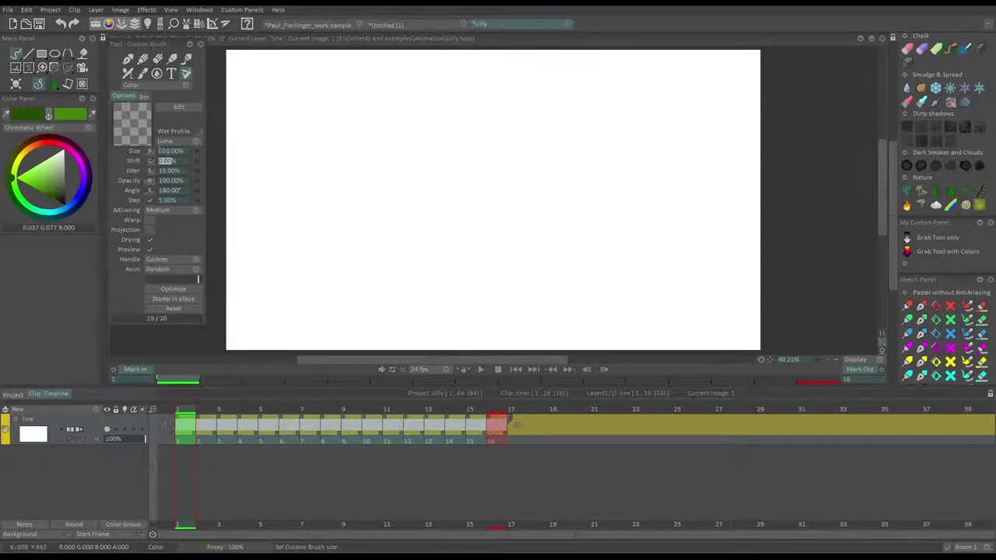
mouse_move(226, 106)
mouse_down()
mouse_move(635, 110)
mouse_move(736, 115)
mouse_move(780, 130)
mouse_move(336, 143)
mouse_move(233, 161)
mouse_move(386, 187)
mouse_move(580, 198)
mouse_move(735, 251)
mouse_move(311, 272)
mouse_move(224, 307)
mouse_move(531, 331)
mouse_move(266, 367)
mouse_move(529, 191)
mouse_up()
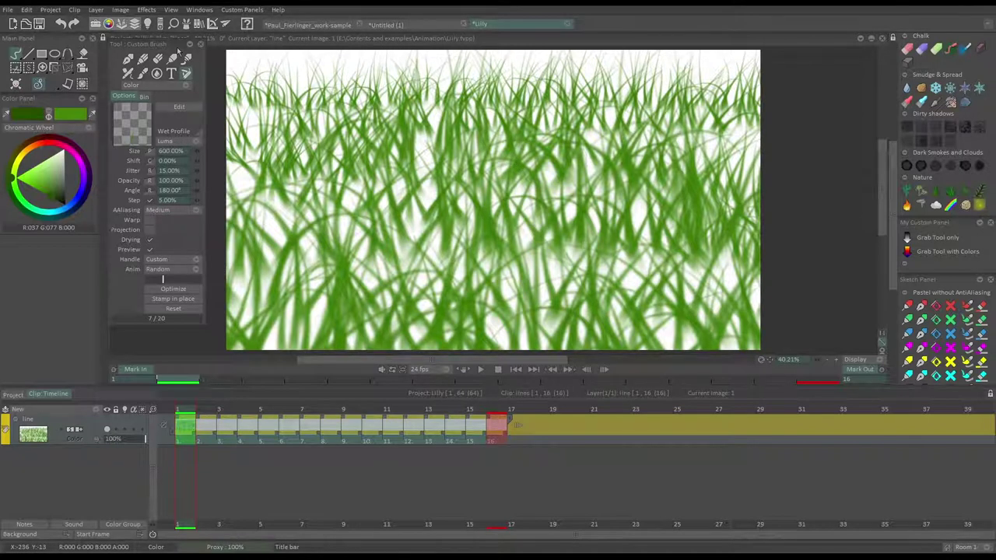
drag(176, 45, 94, 241)
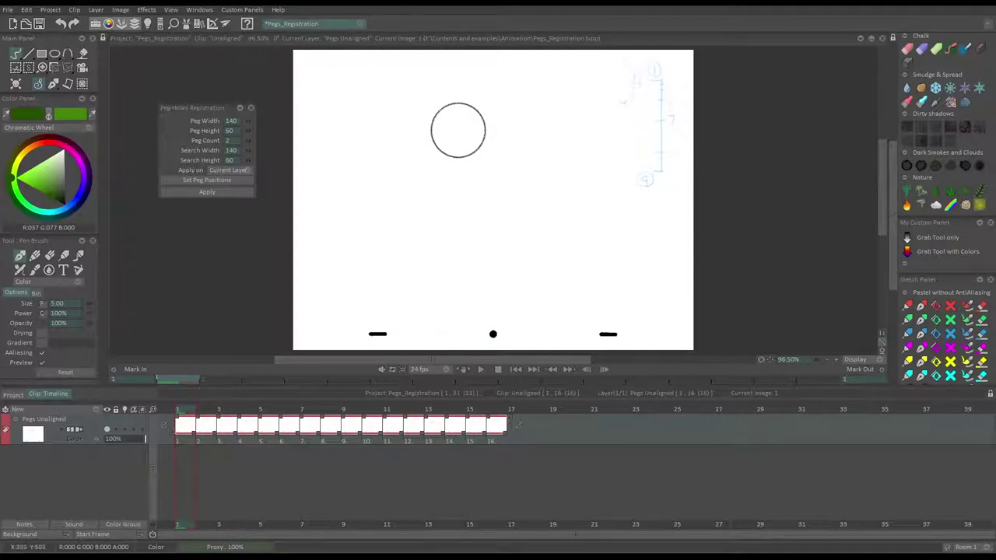
Play the Pegs Unaligned clip and stop it on image 8 to show the jumping circle
click(480, 369)
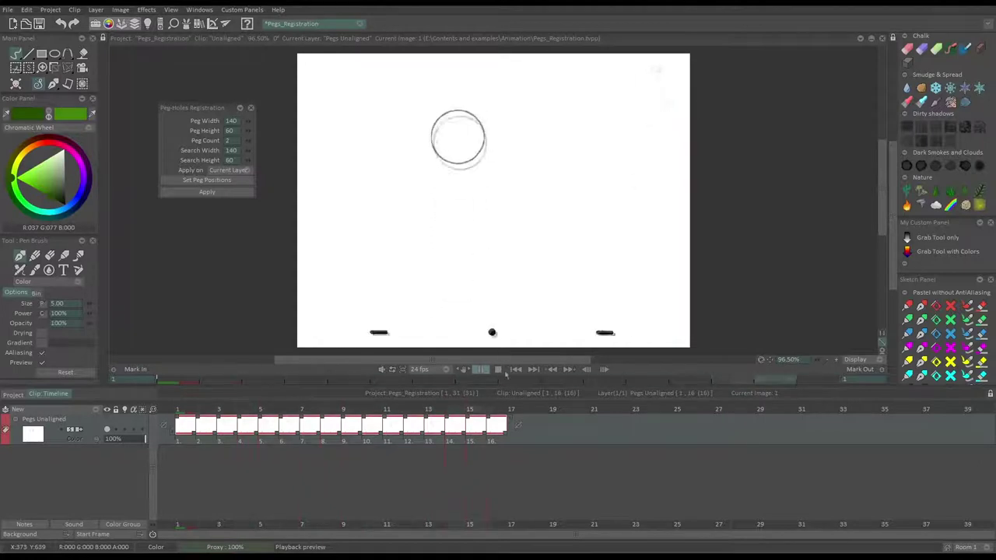
click(499, 370)
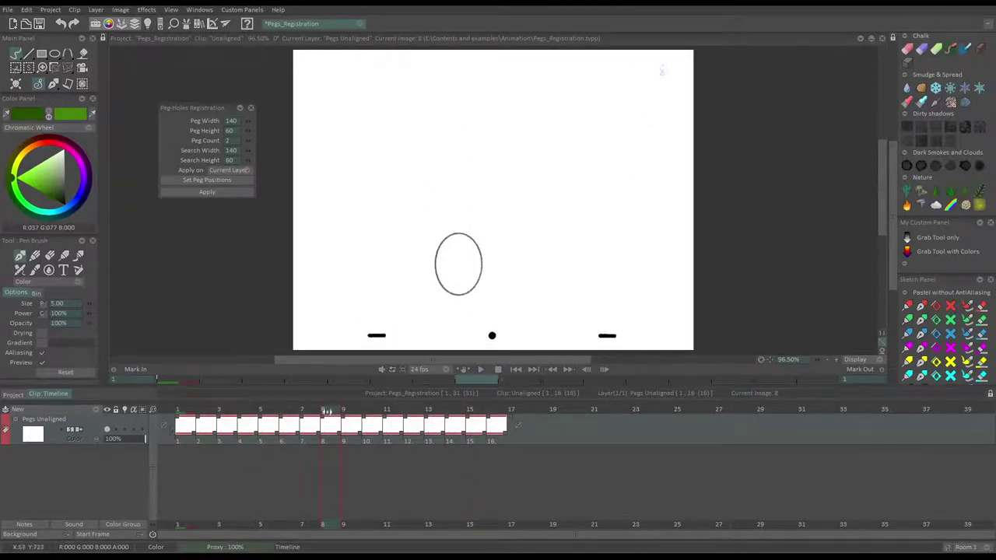
From frame 1, place the two peg search areas over the bottom-left and bottom-right peg marks
key(Home)
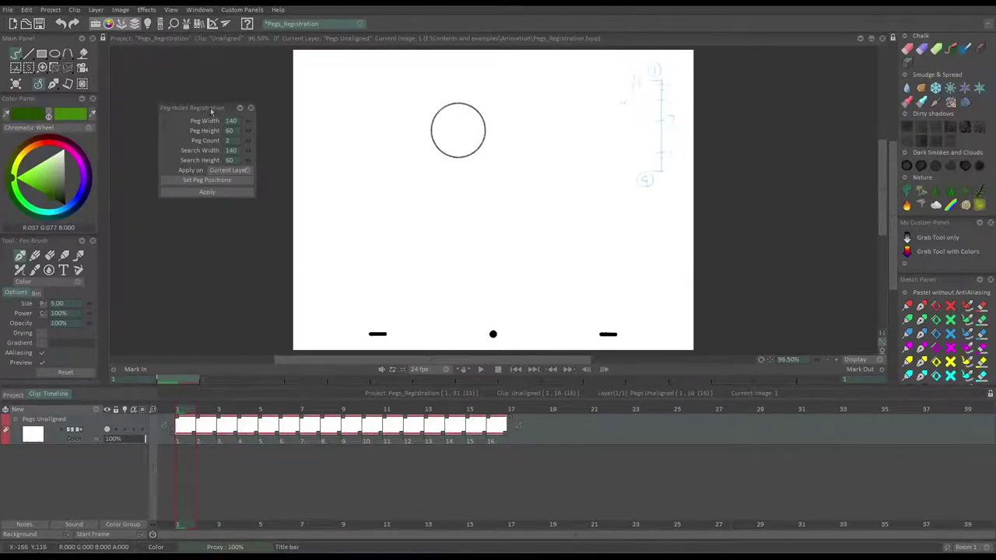
drag(210, 112, 212, 176)
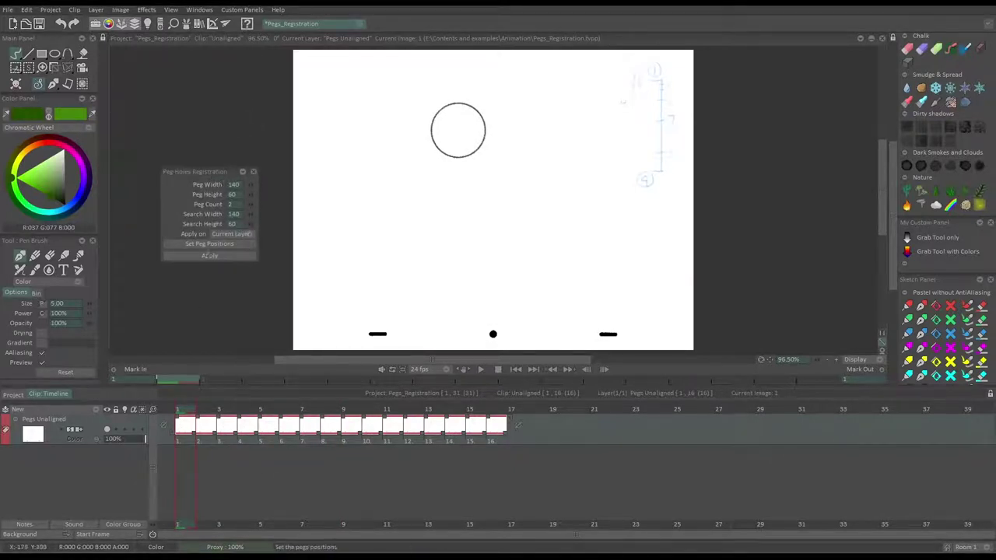
click(200, 246)
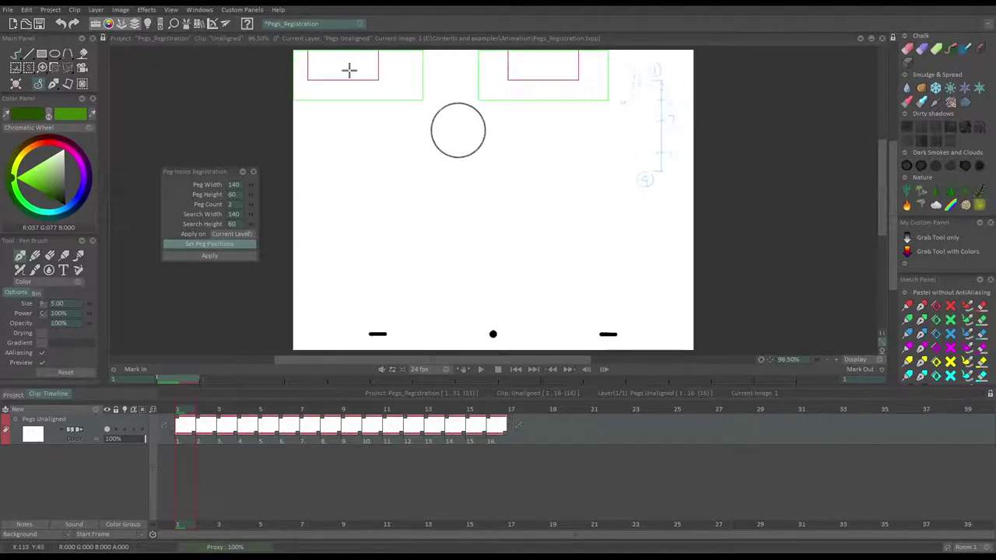
drag(349, 70, 386, 335)
drag(545, 71, 628, 311)
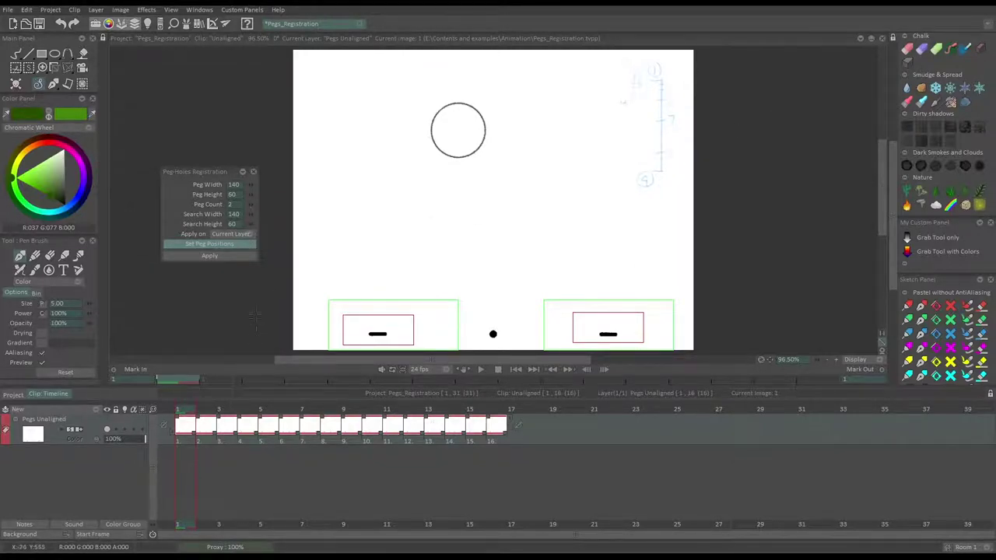
Select all 16 frames, apply peg registration, and play back the aligned animation
drag(186, 409, 183, 389)
click(223, 446)
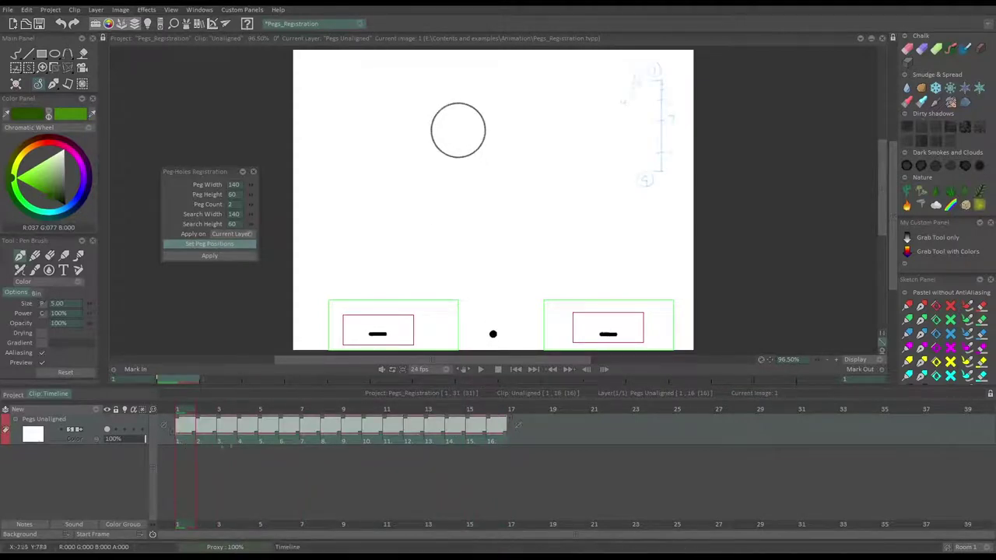
click(210, 256)
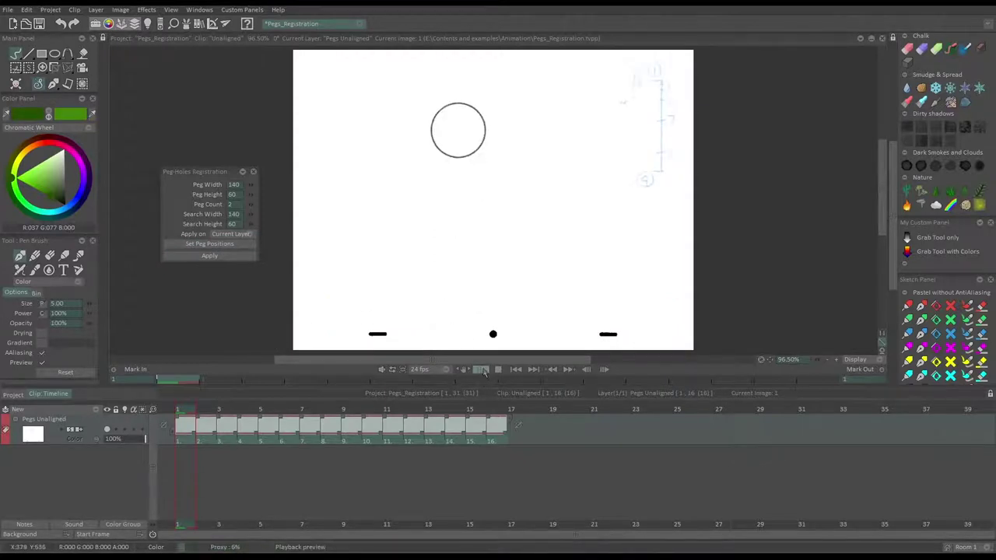
click(482, 370)
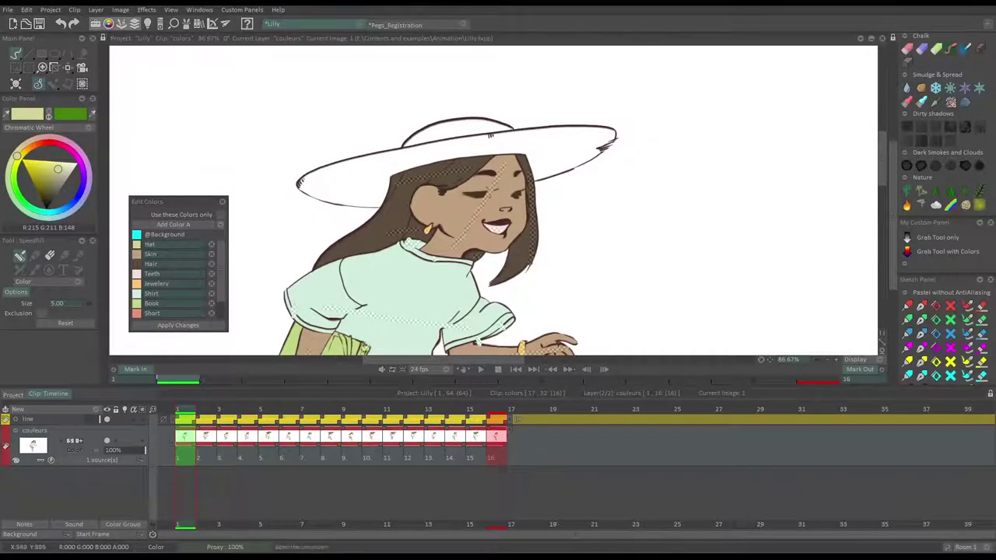
Fill the girl's hat pale yellow in each drawing through drawing 16, then return to the first
click(434, 155)
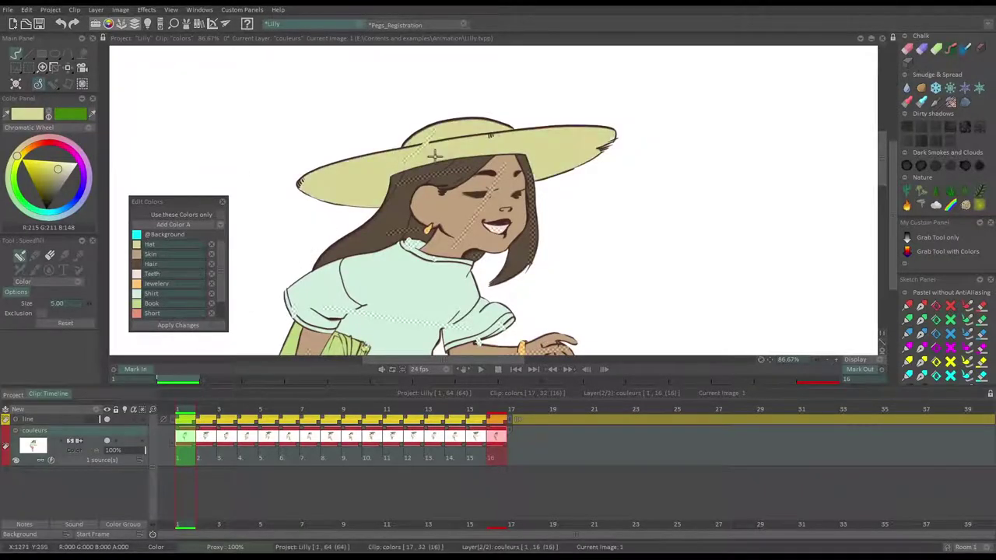
key(Right)
click(459, 142)
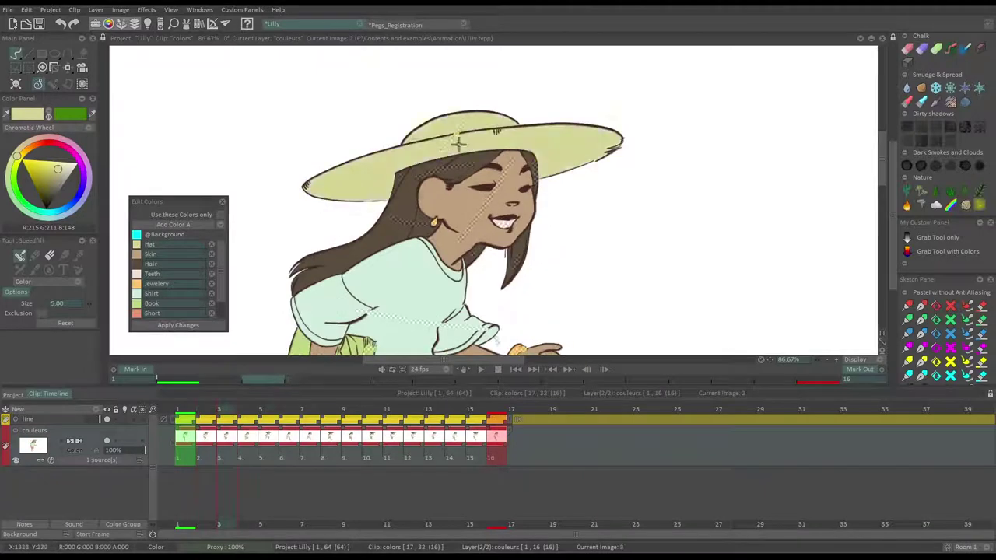
key(Right)
click(461, 140)
key(Right)
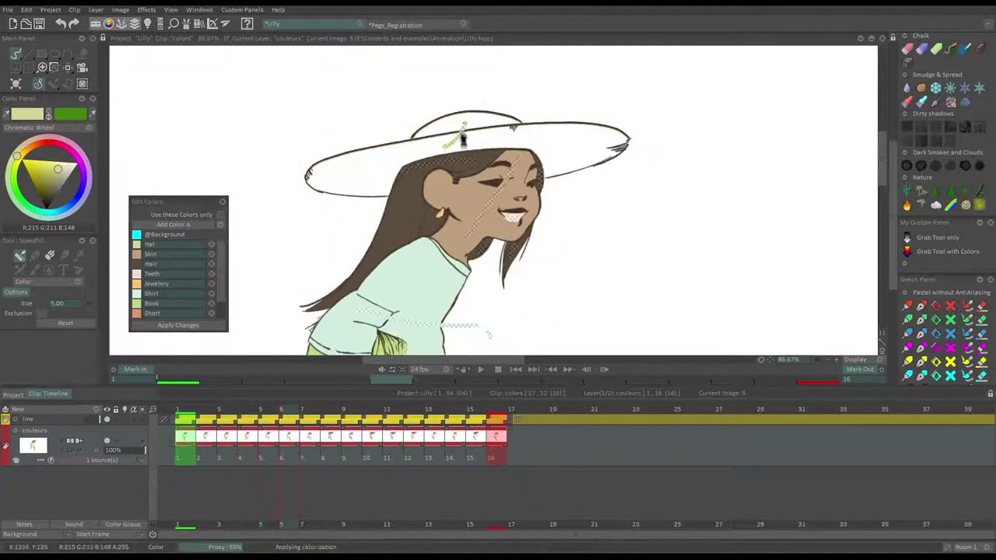
key(Right)
click(460, 146)
key(Right)
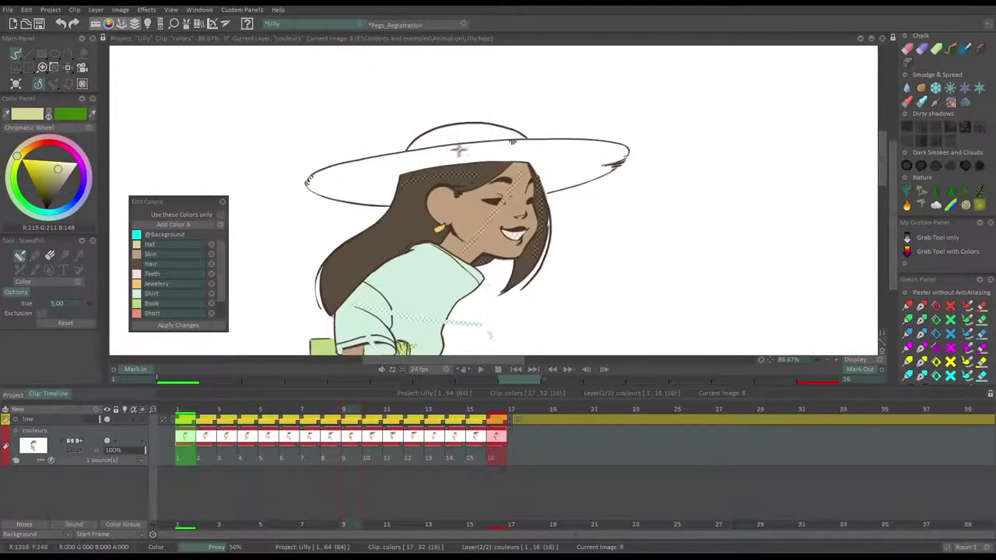
click(460, 150)
key(Right)
key(Right)
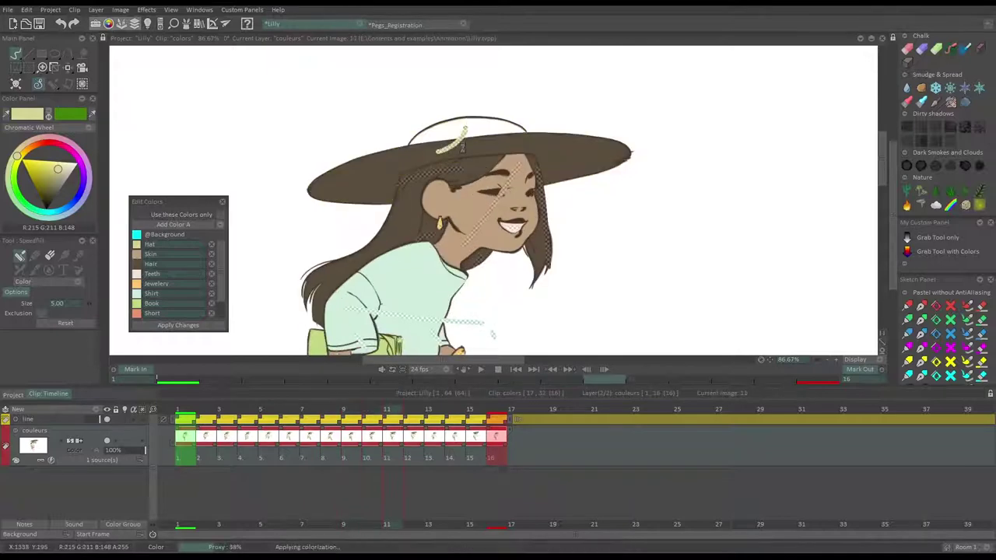
key(Right)
click(462, 142)
key(Right)
click(456, 138)
key(Right)
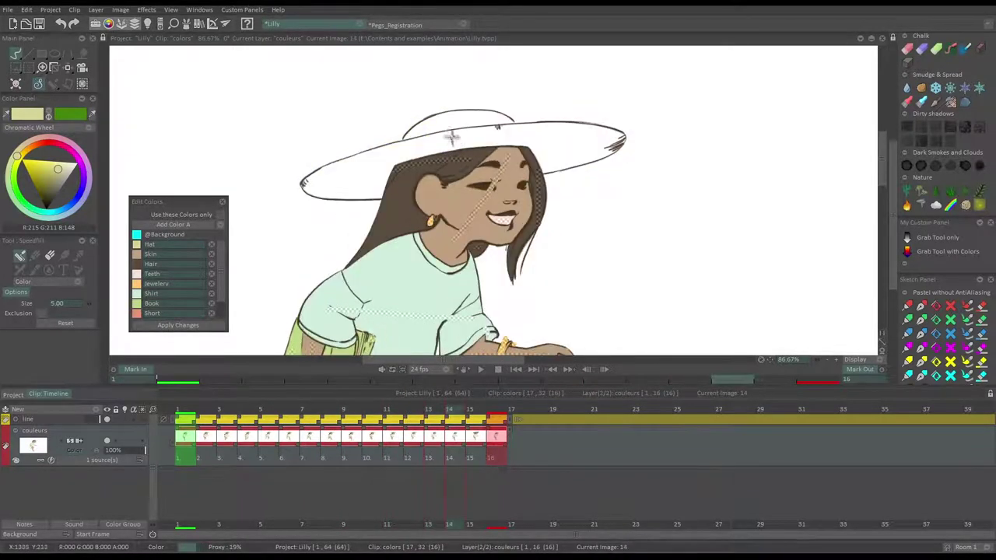
click(452, 138)
key(Right)
click(455, 139)
key(Right)
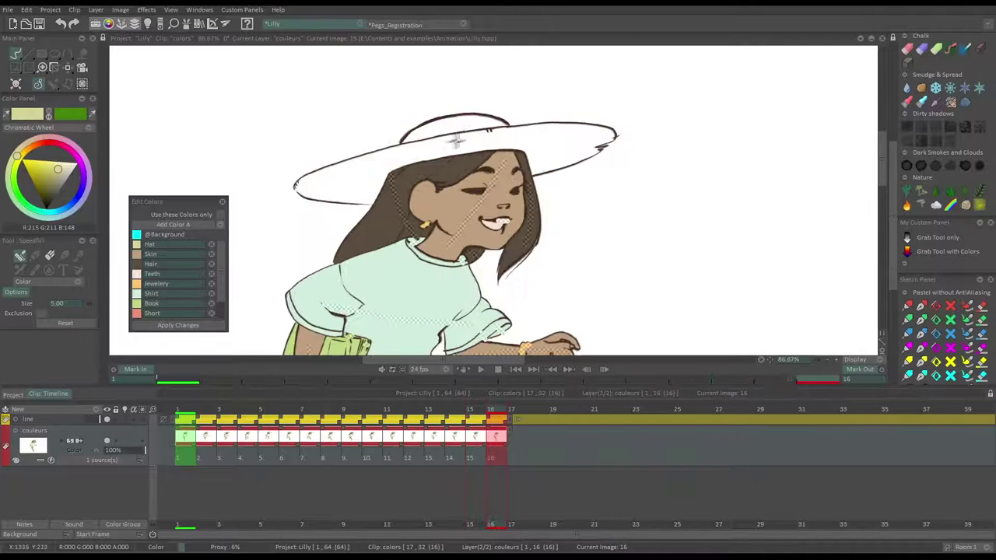
click(456, 140)
key(Home)
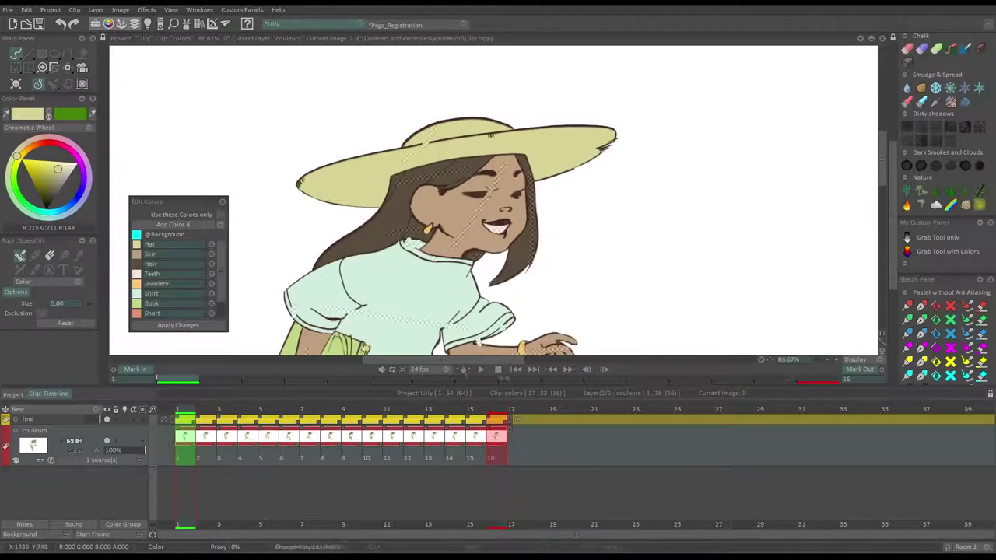
Replace the Hat colour with light blue, apply the change, and close the colour editing panel
click(56, 212)
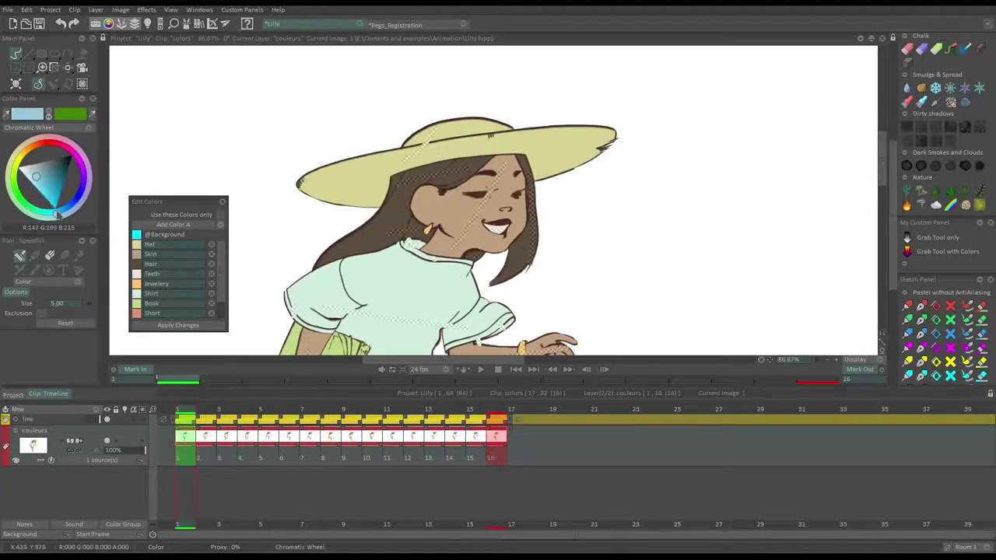
drag(56, 213, 59, 212)
click(37, 187)
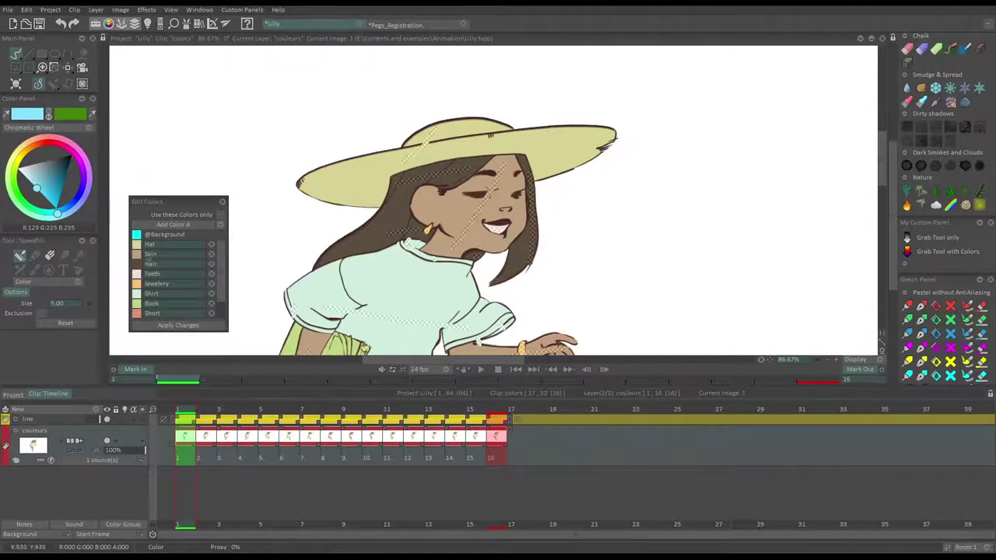
click(137, 245)
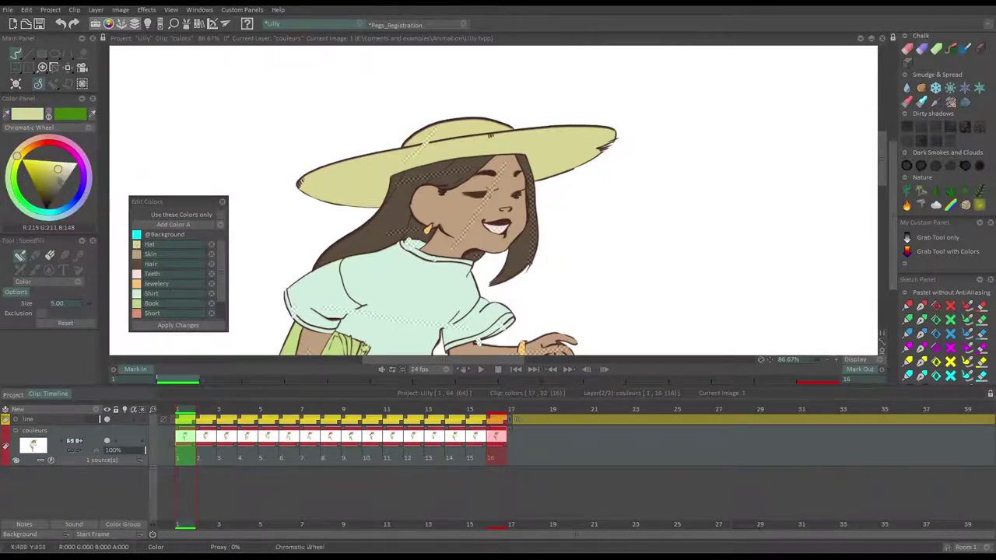
drag(45, 170, 55, 162)
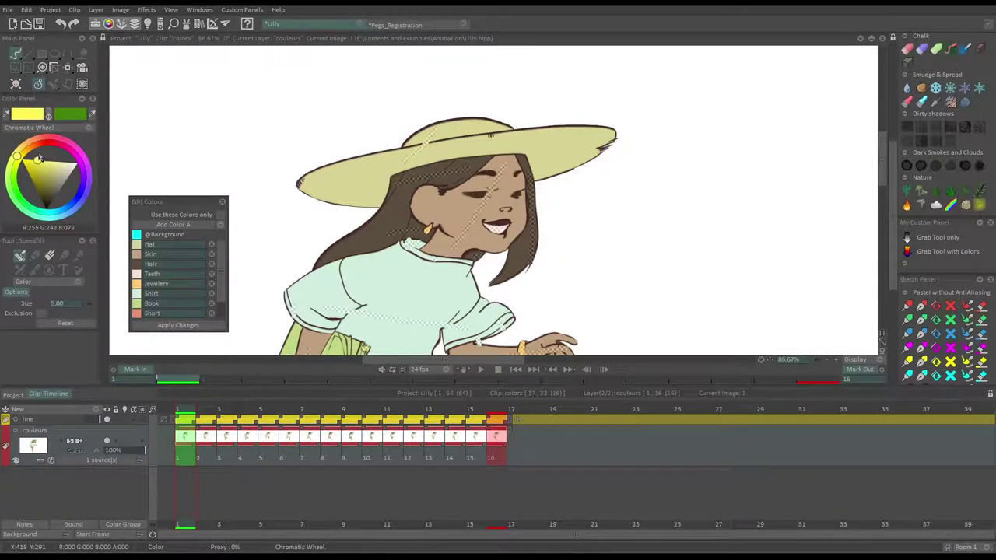
click(137, 246)
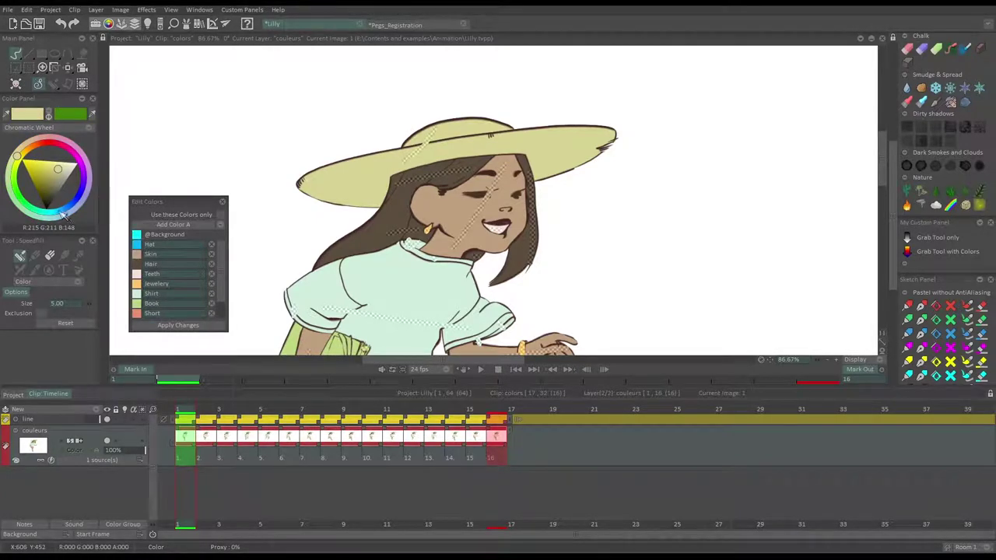
click(179, 325)
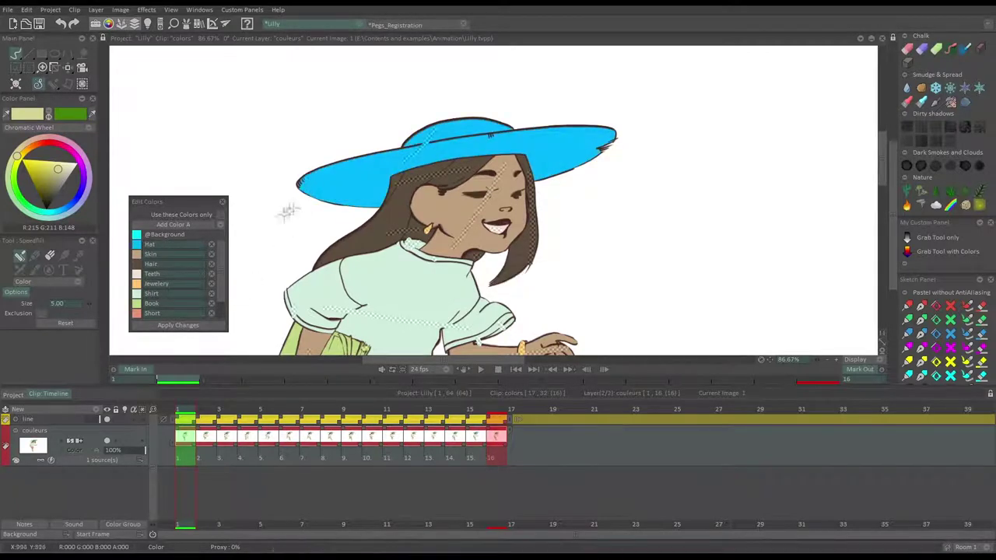
click(222, 203)
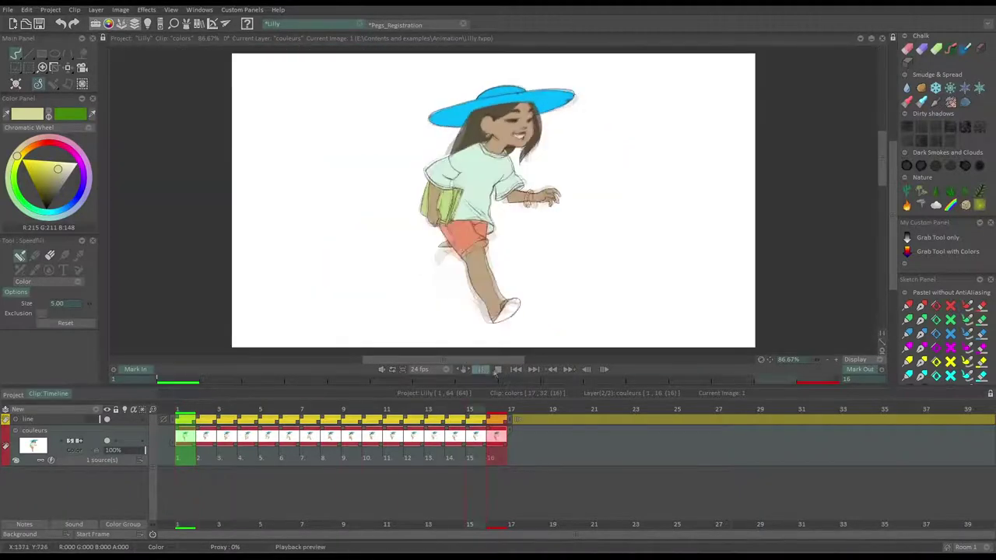
Add a new animation layer named 'Hat texture' at the top, with its drawing on frame 1
click(17, 409)
click(77, 408)
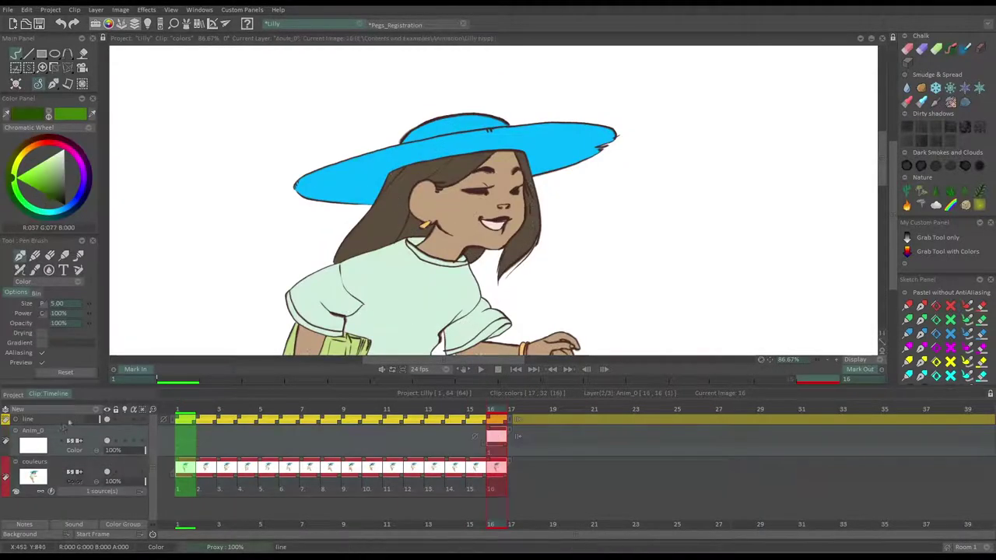
drag(69, 438, 69, 421)
double_click(43, 421)
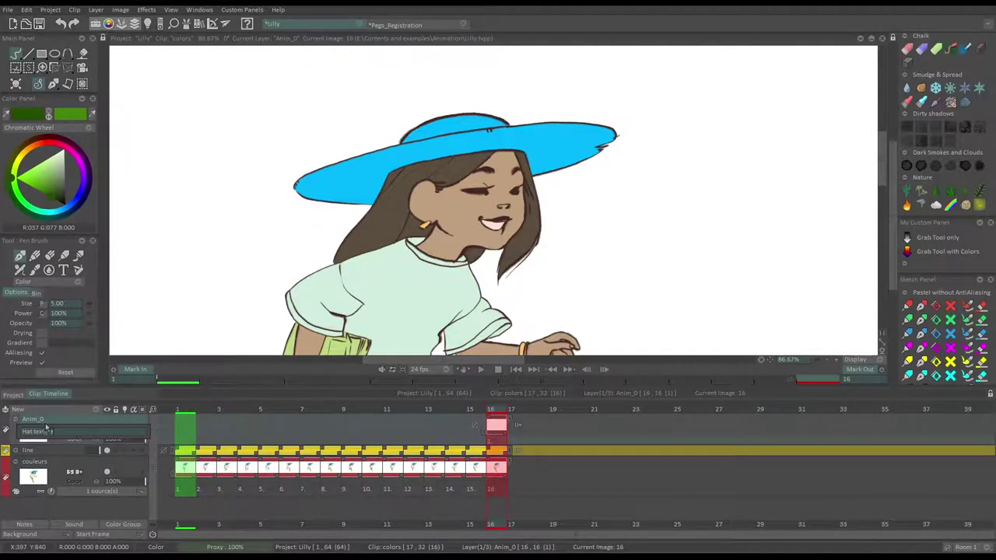
text(Hat texture)
key(Return)
drag(489, 424, 186, 424)
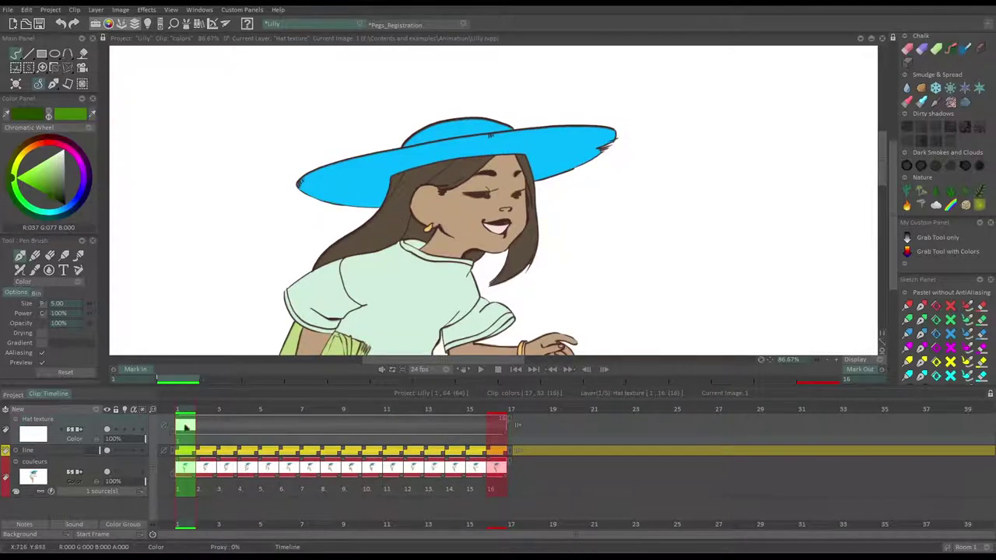
Paint blue-violet paper-textured strokes over the hat and around the head
drag(14, 168, 48, 138)
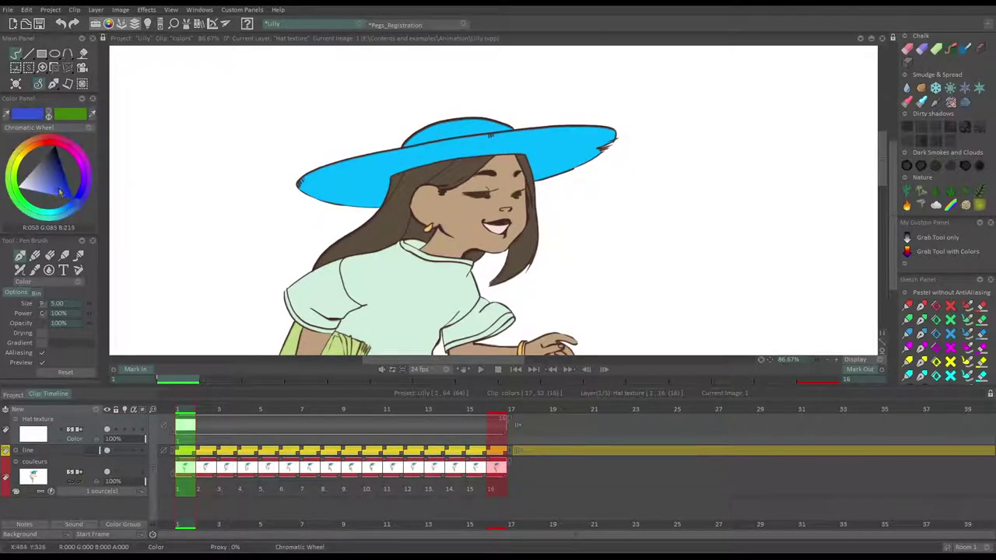
click(63, 189)
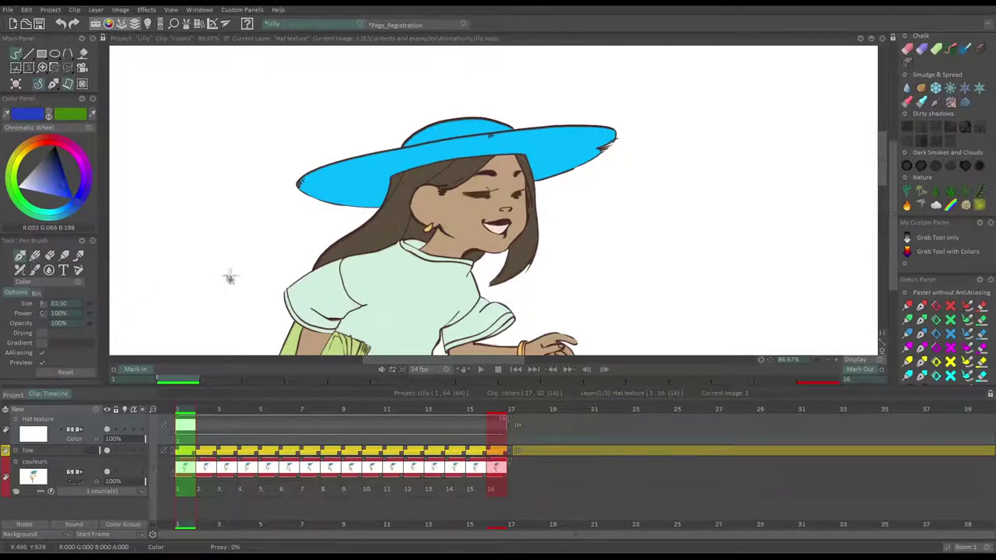
click(68, 83)
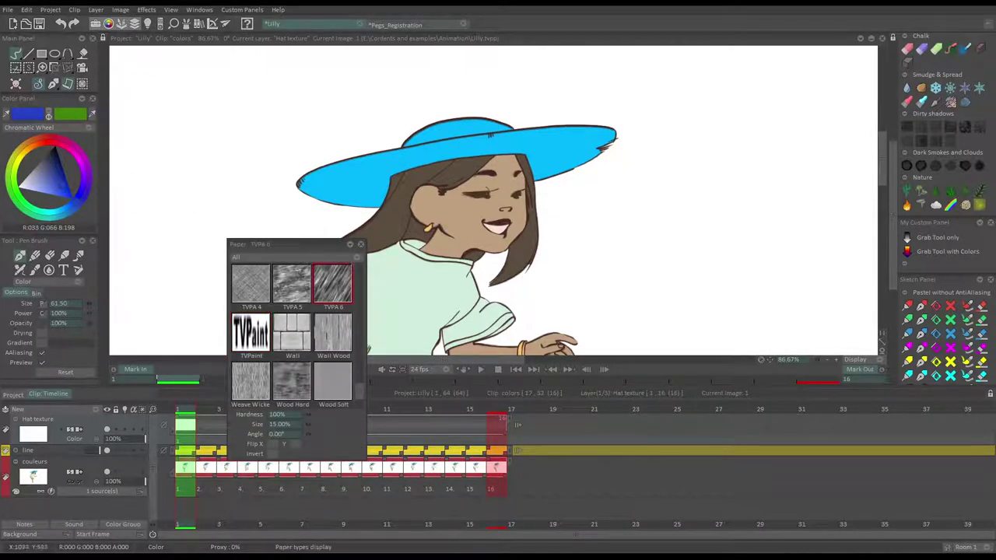
mouse_move(304, 168)
mouse_down()
mouse_move(413, 112)
mouse_move(646, 172)
mouse_move(560, 90)
mouse_move(397, 66)
mouse_move(288, 186)
mouse_move(468, 264)
mouse_move(661, 195)
mouse_move(273, 155)
mouse_move(257, 187)
mouse_up()
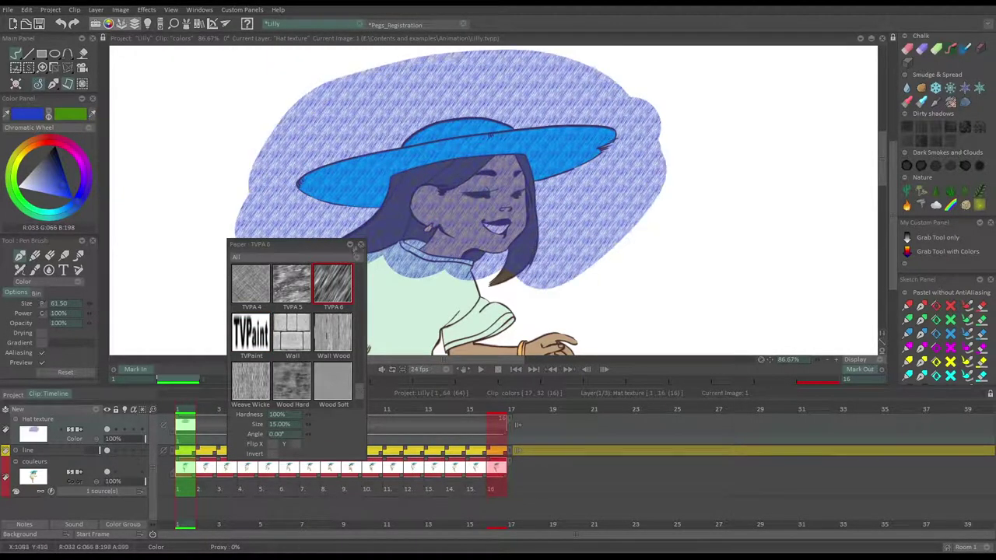
click(361, 244)
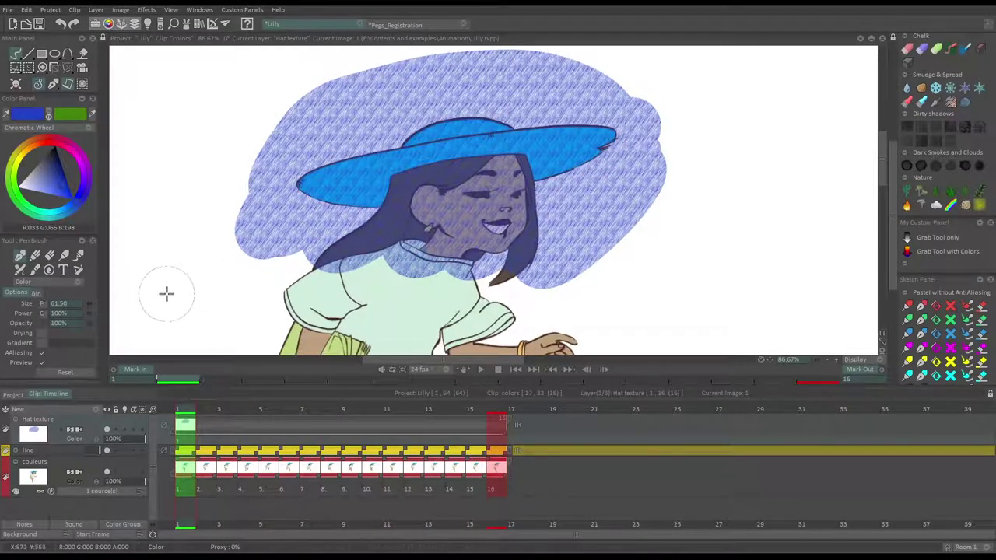
Save the painted layer image to the Image Library, then delete the Hat texture layer
click(199, 23)
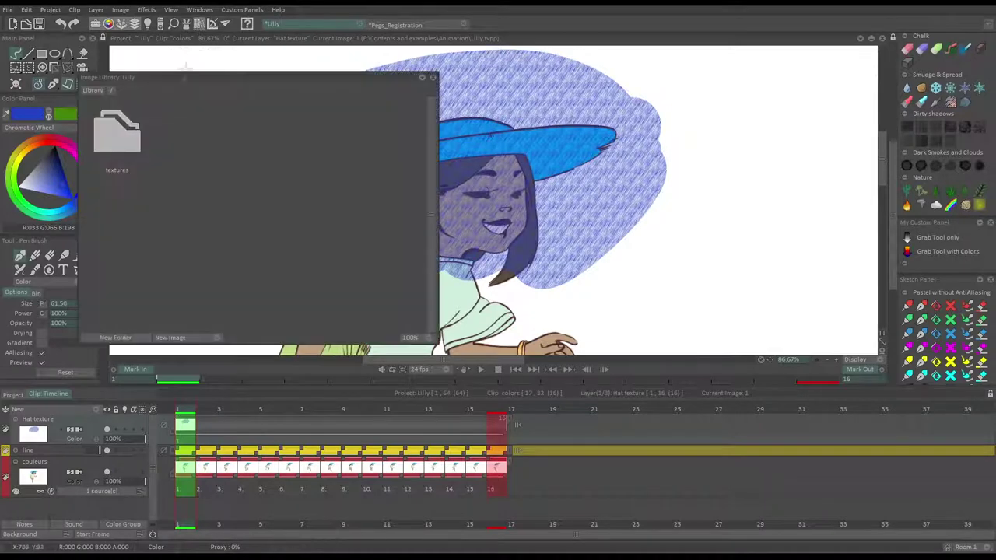
right_click(194, 218)
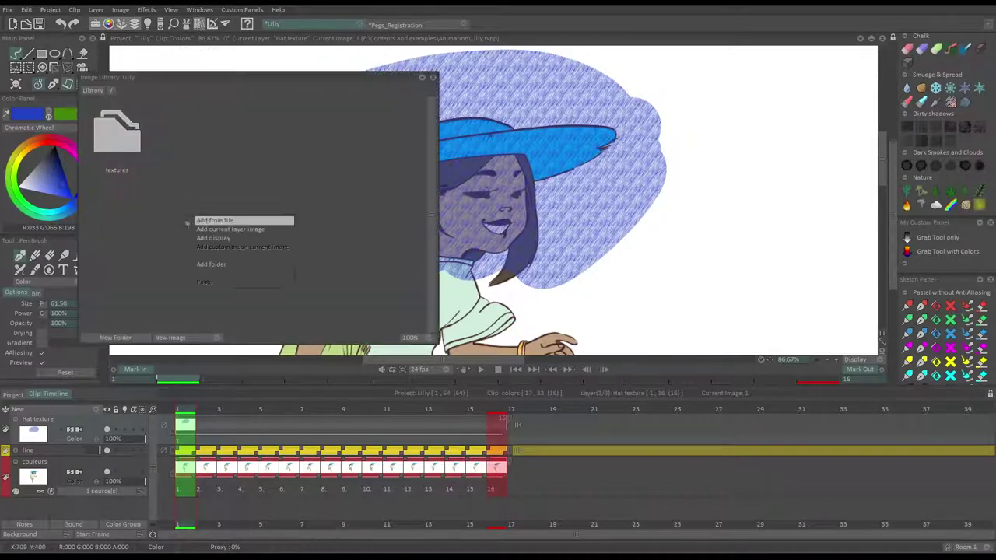
click(247, 230)
click(433, 77)
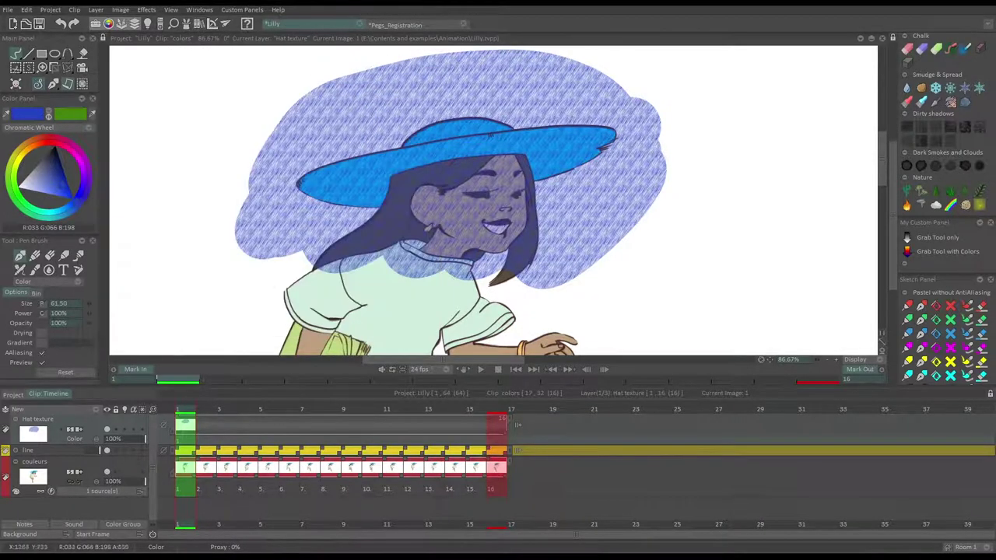
right_click(90, 421)
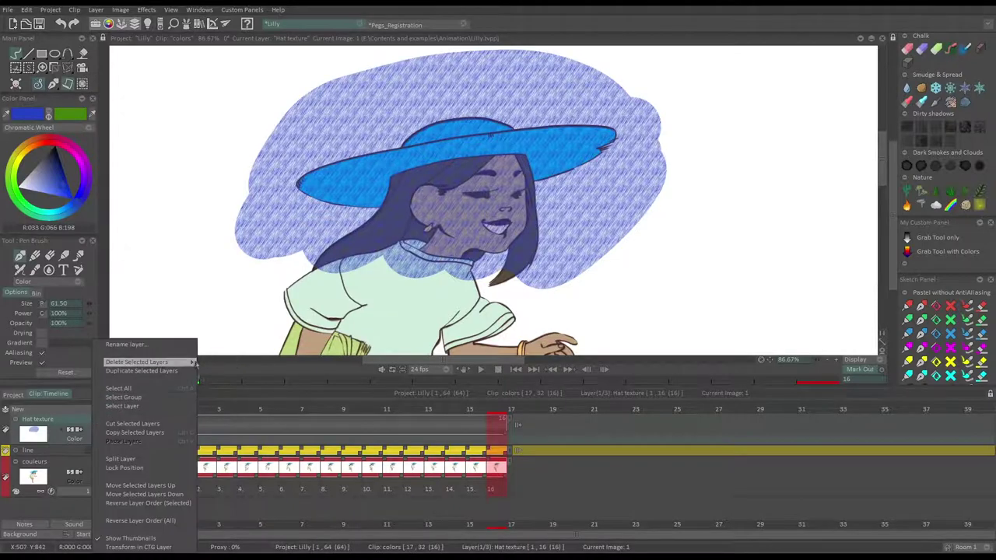
click(193, 363)
click(16, 460)
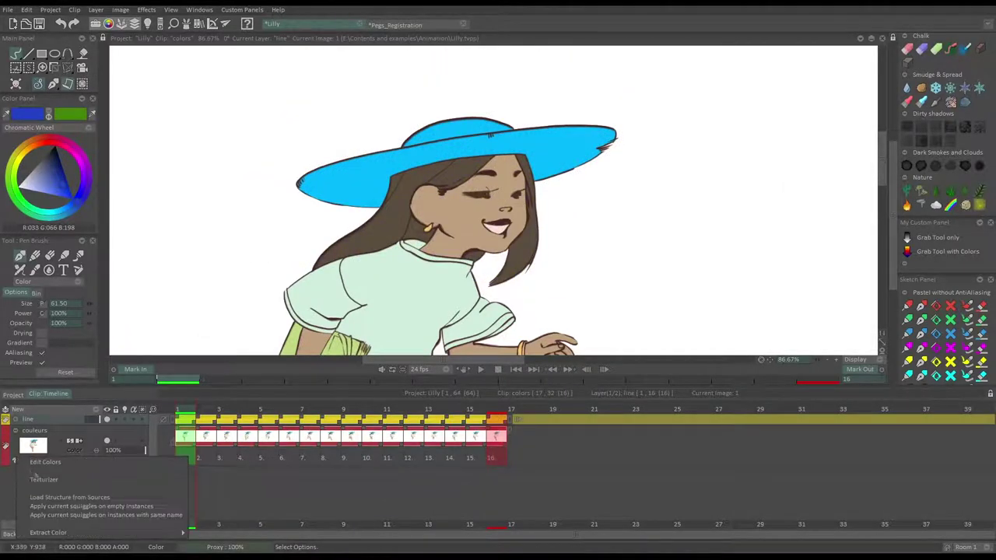
click(43, 487)
Add the 'Hat texture: 1' image as a texture restricted to the Hat colour and start texturing
click(401, 219)
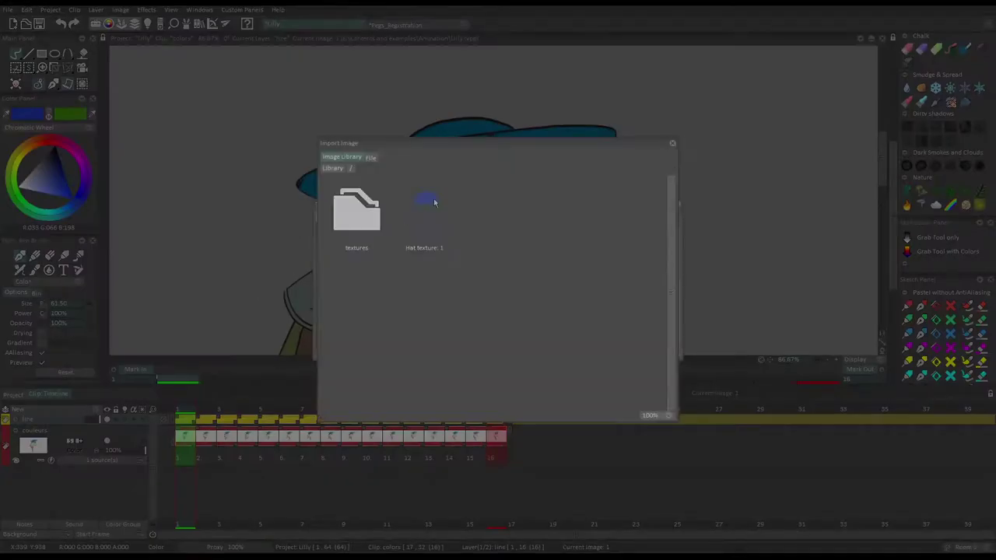
double_click(434, 202)
click(513, 258)
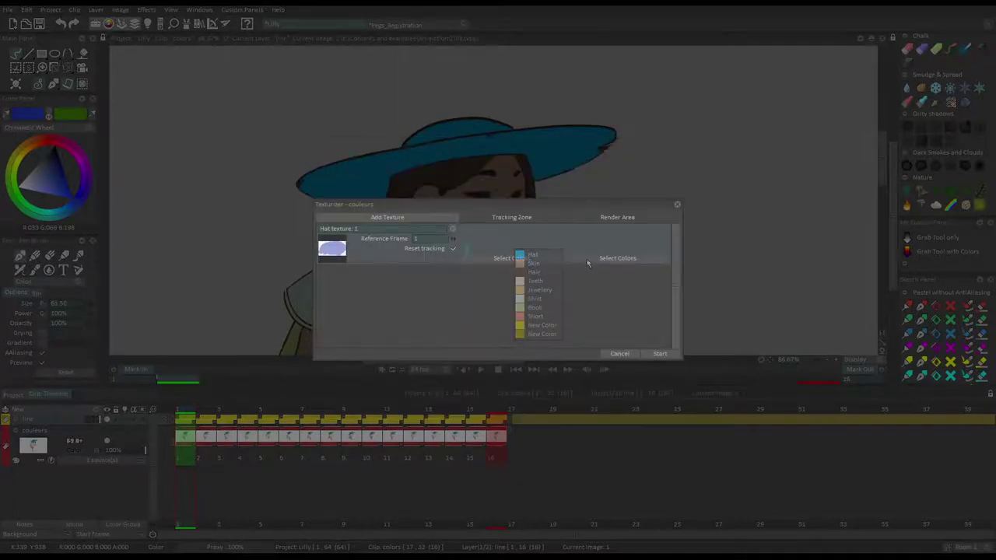
click(523, 263)
click(618, 259)
click(603, 265)
click(660, 354)
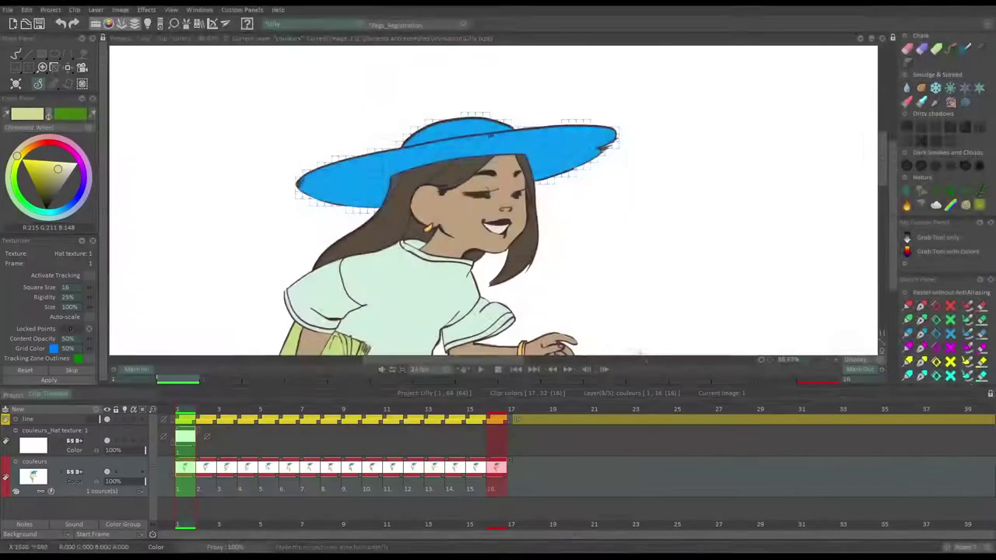
Apply the tracked hat texture frame by frame from frame 2 through frame 16
drag(52, 245, 215, 117)
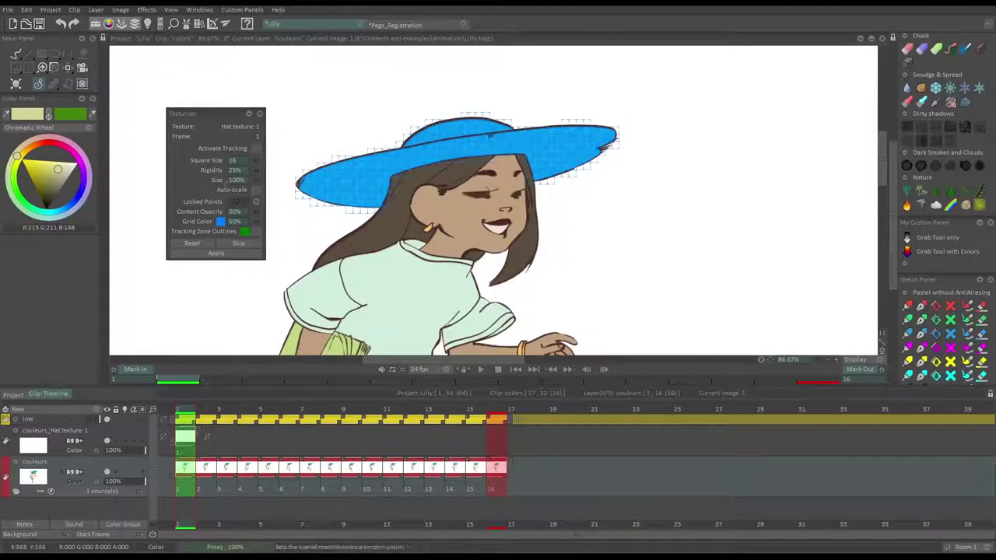
click(234, 255)
click(234, 256)
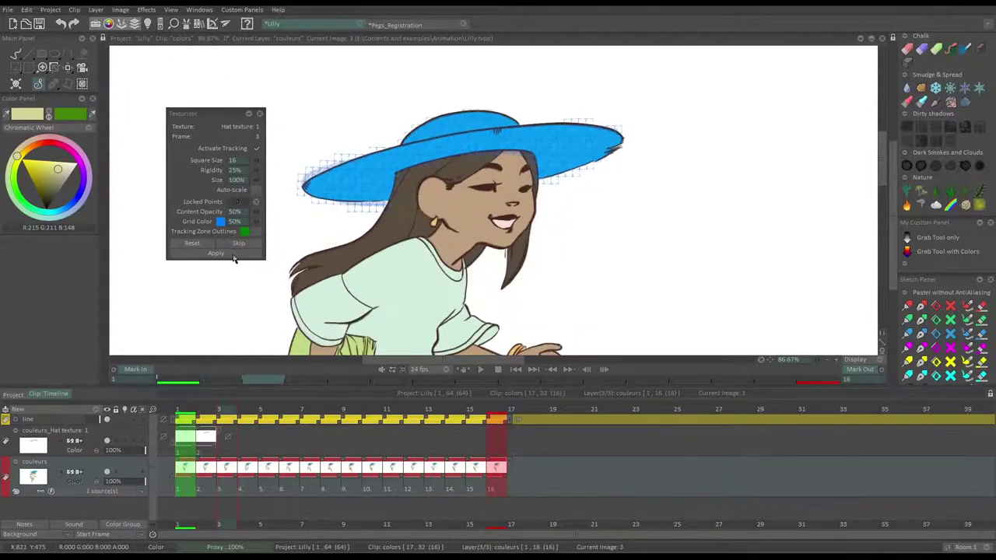
click(233, 255)
click(233, 255)
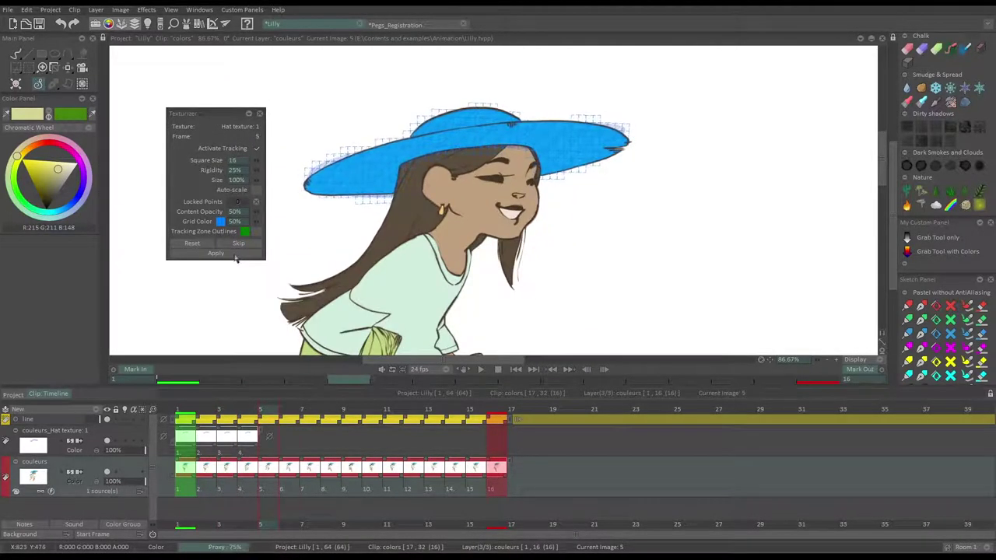
click(233, 255)
click(233, 256)
click(234, 255)
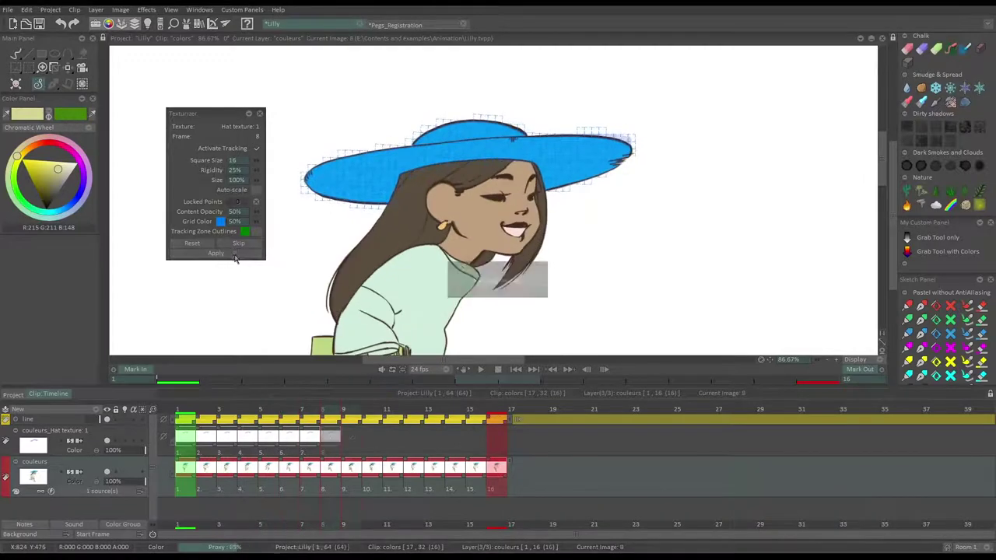
click(234, 257)
click(234, 257)
click(235, 258)
click(235, 259)
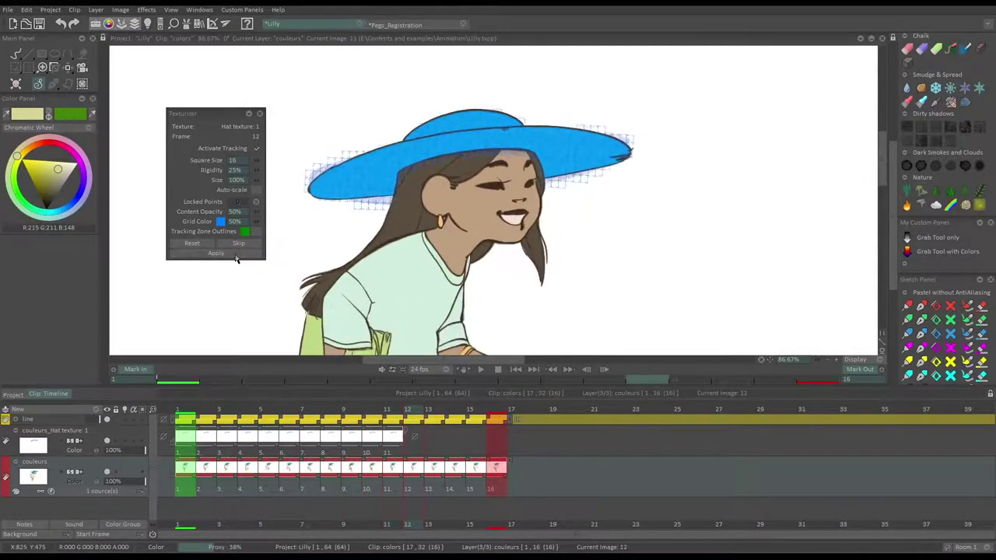
click(236, 259)
click(237, 259)
click(236, 259)
click(237, 260)
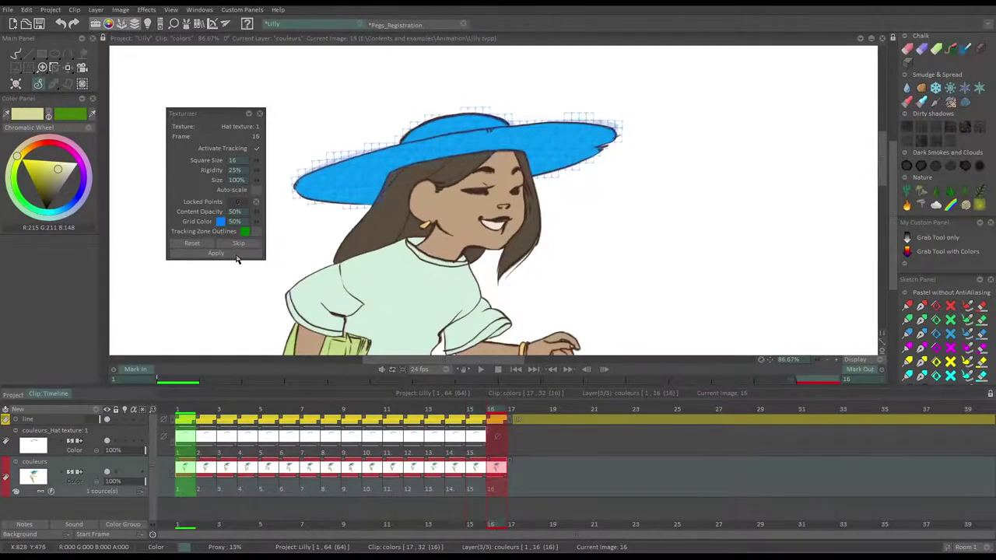